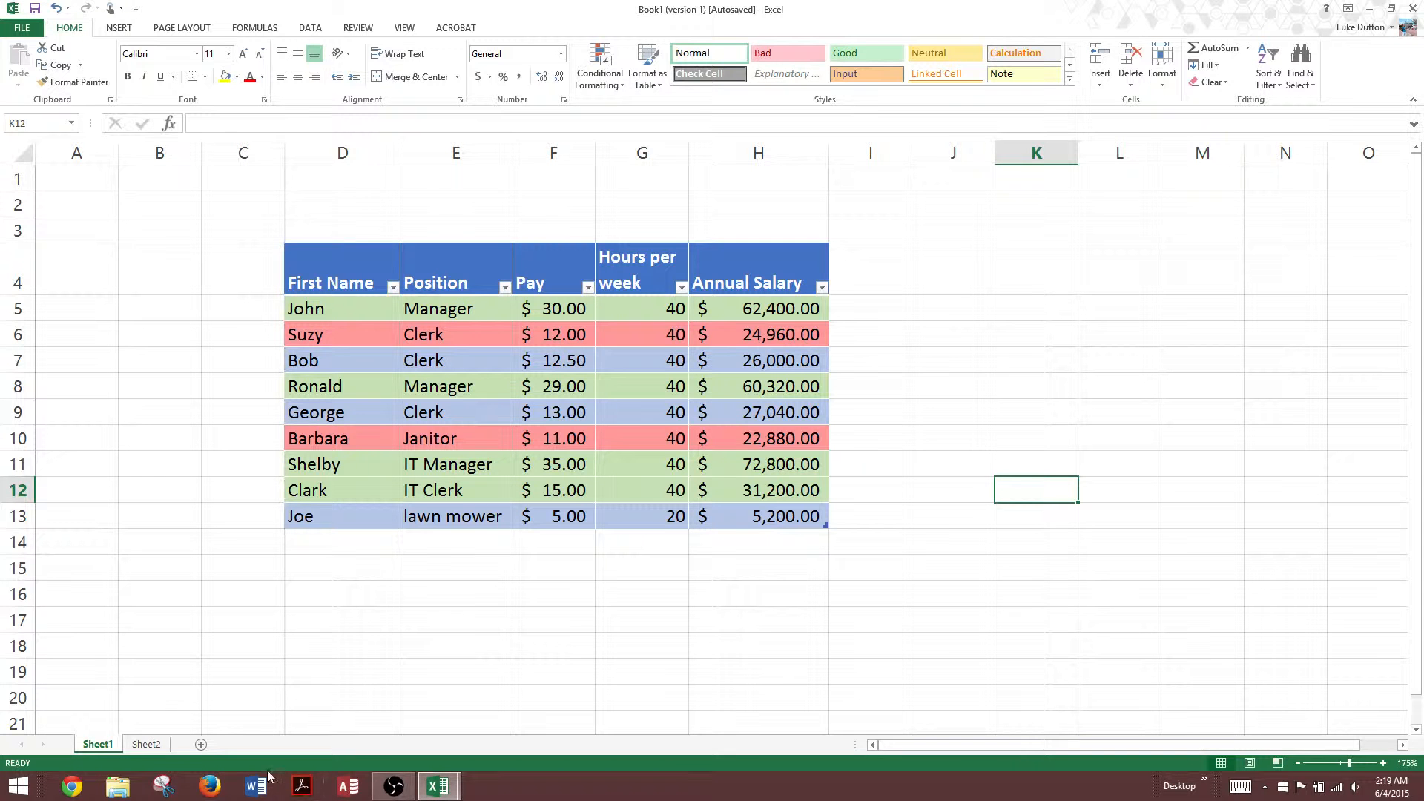
Step: On Sheet2, enter the column headers "First Name" in D4 and "Postion" in E4 above the employee data
left_click(147, 744)
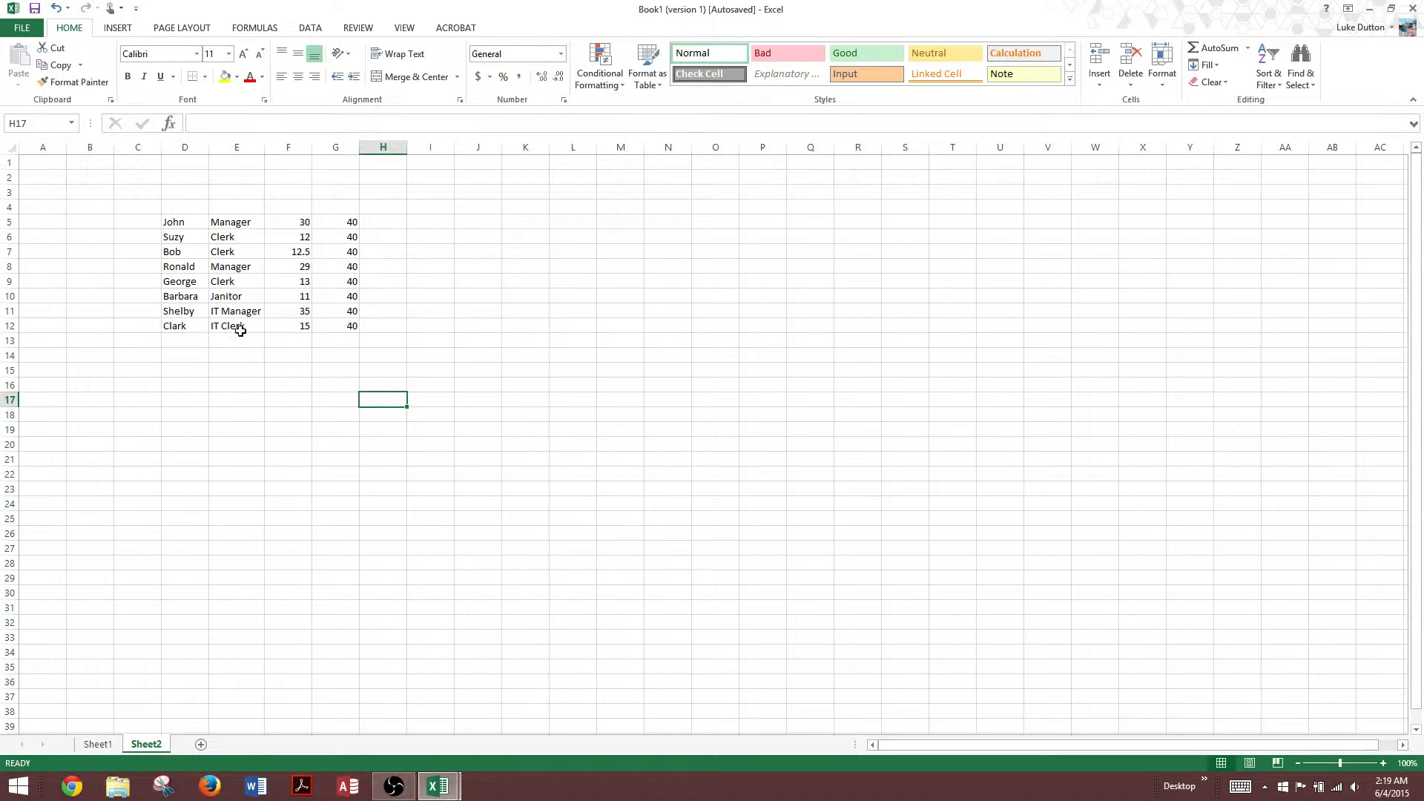
scroll(255, 328, "up", 3)
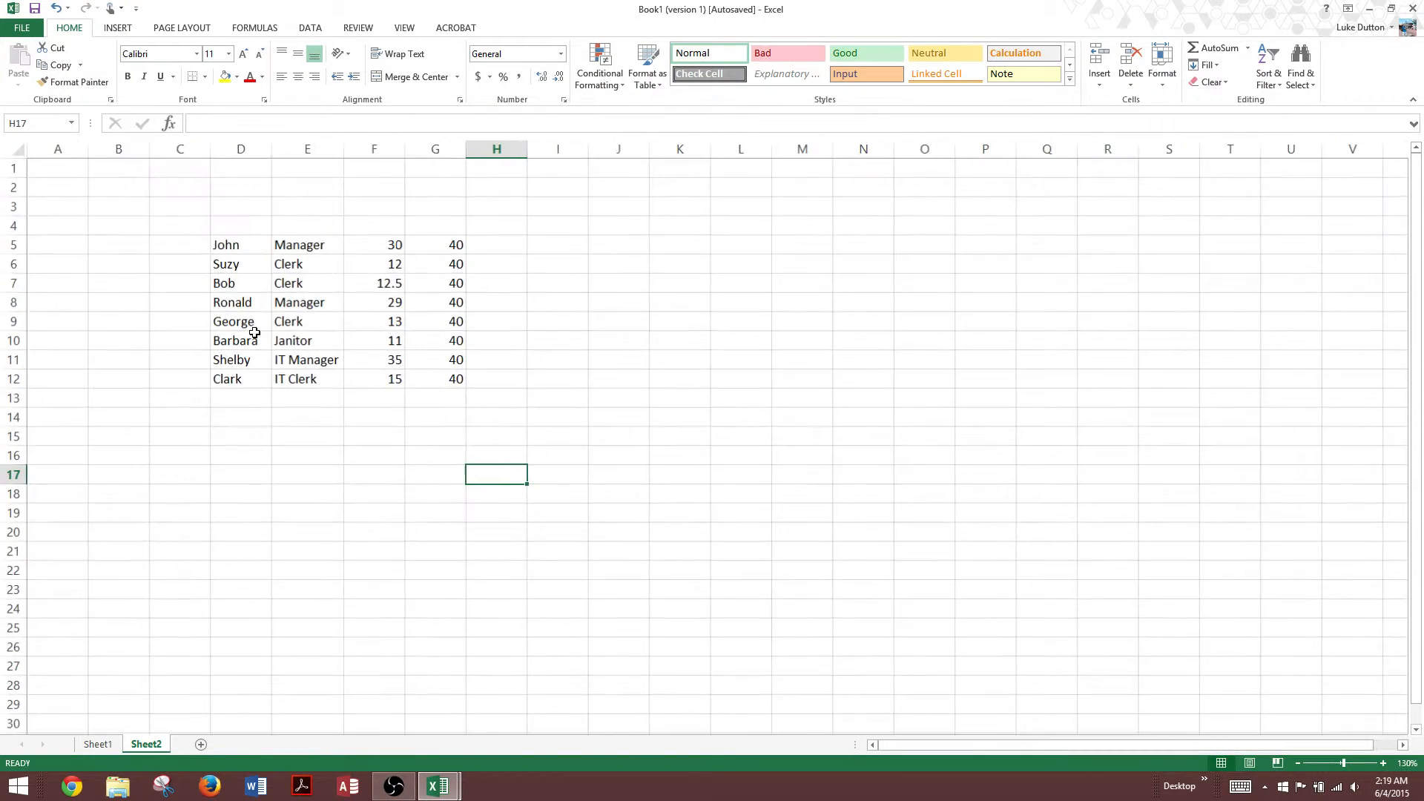
scroll(255, 332, "up", 3)
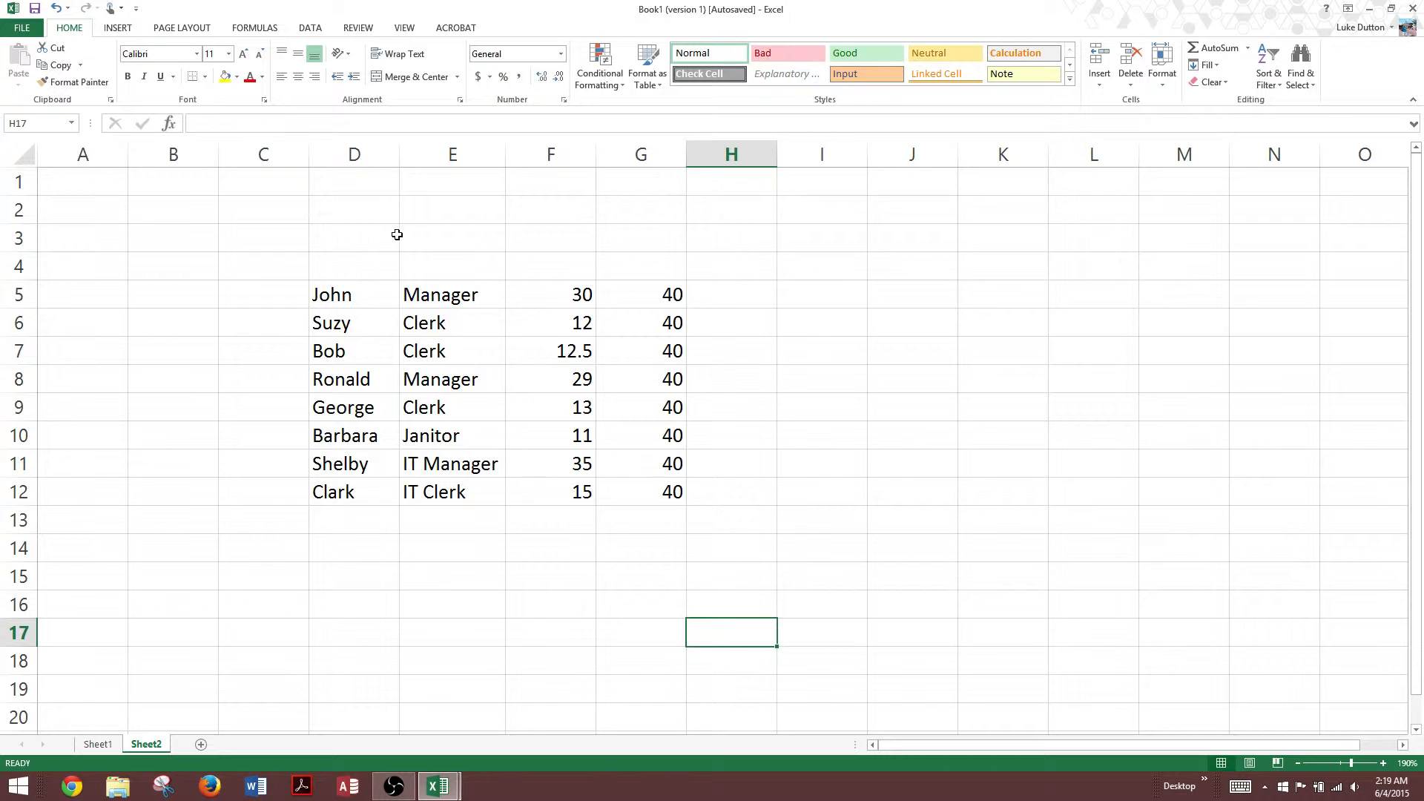
left_click(377, 264)
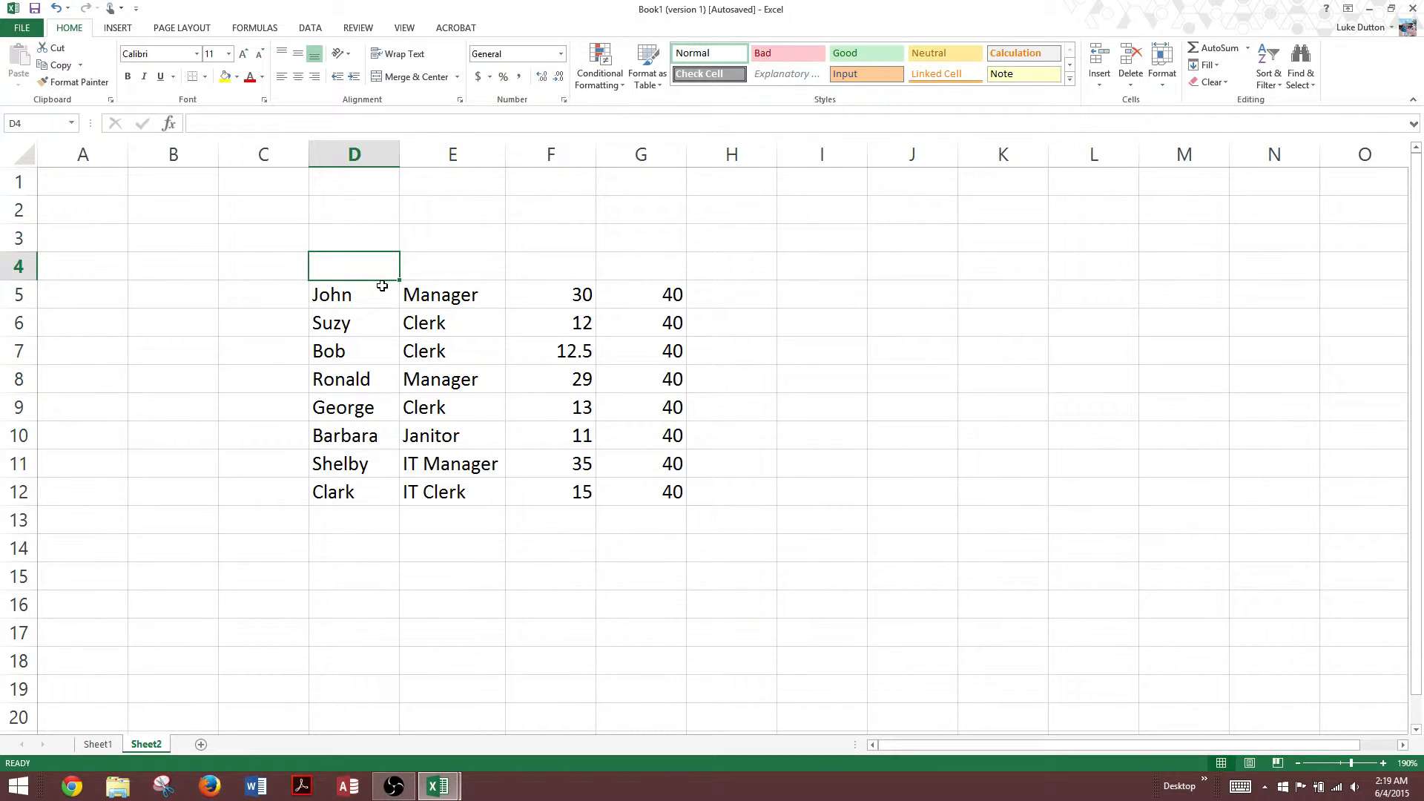
type("First ")
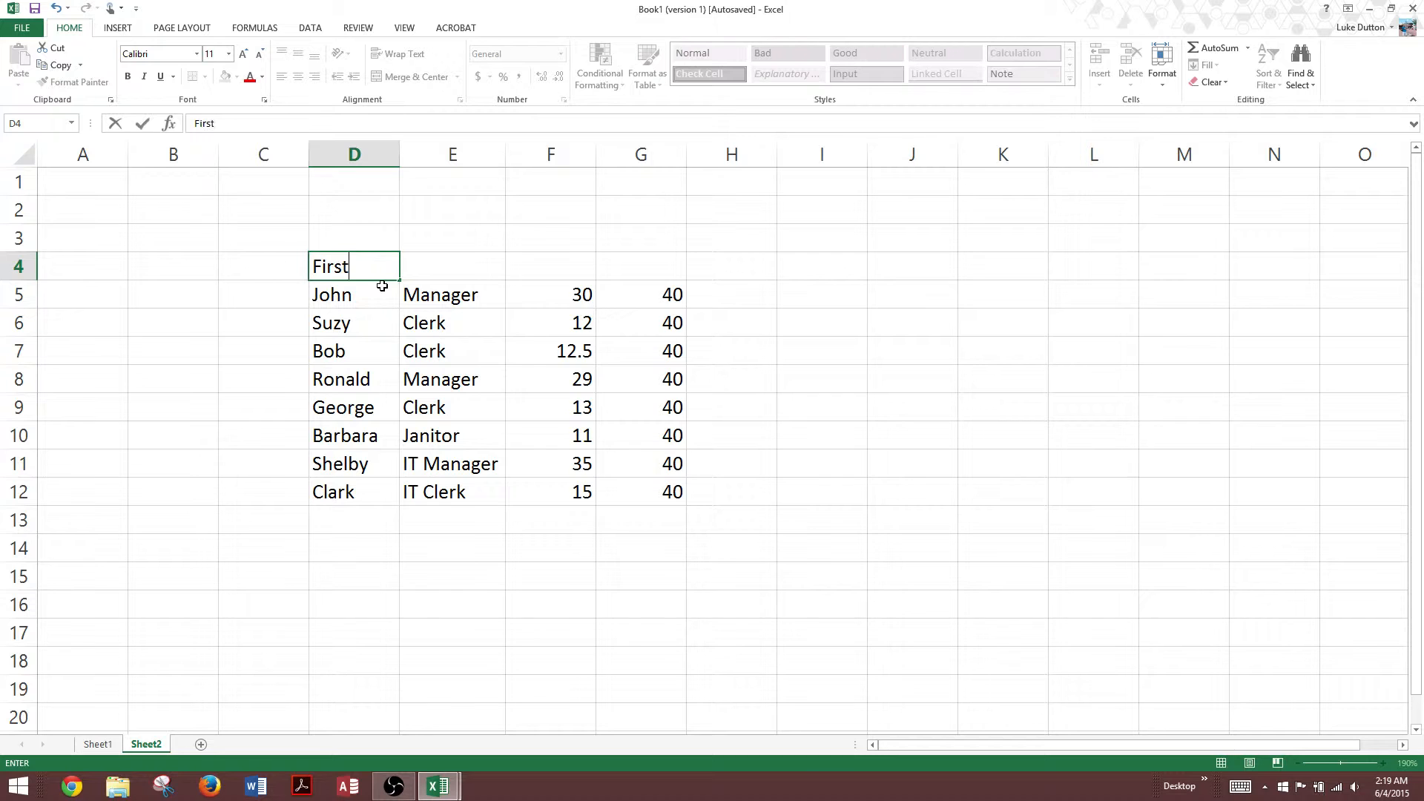
type("Name")
key("Tab")
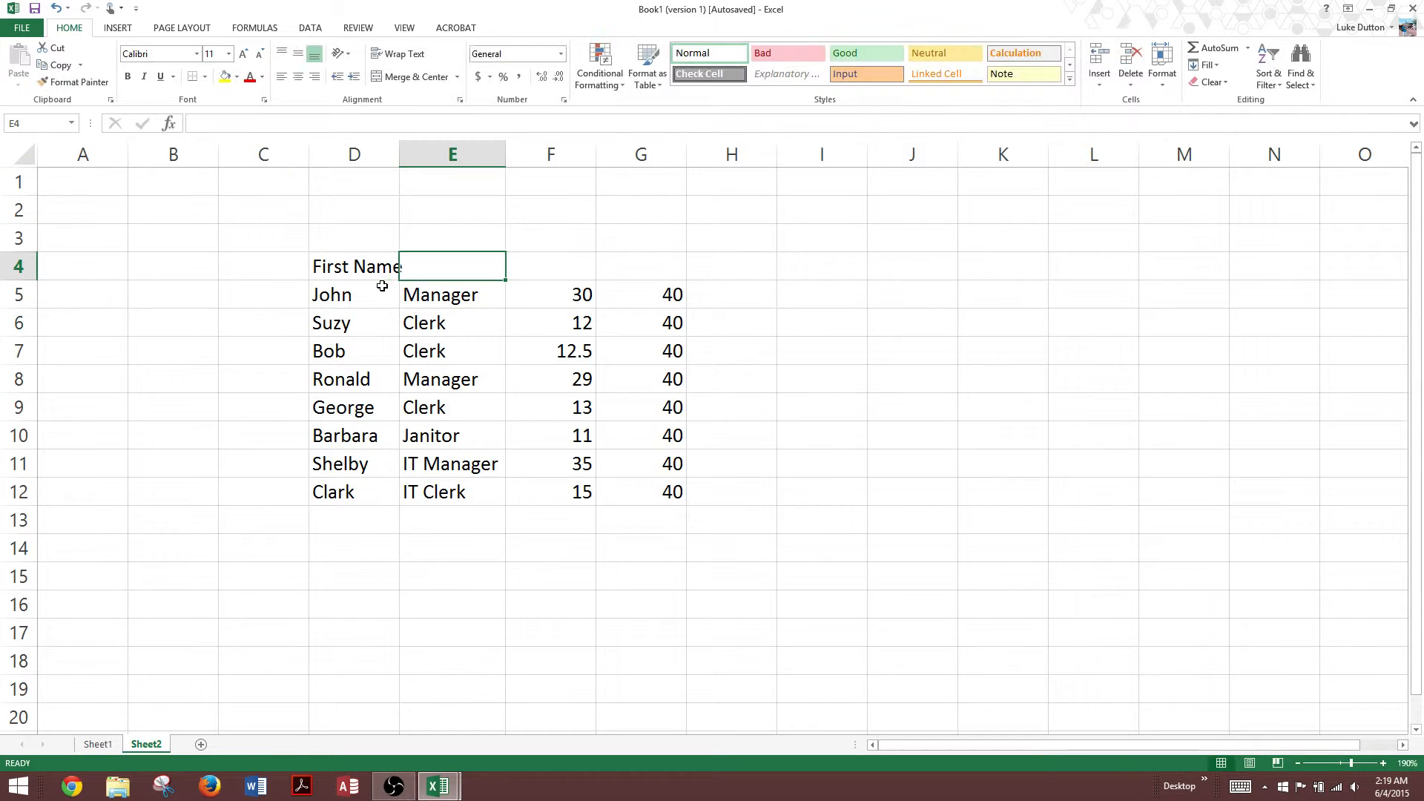
type("Postion")
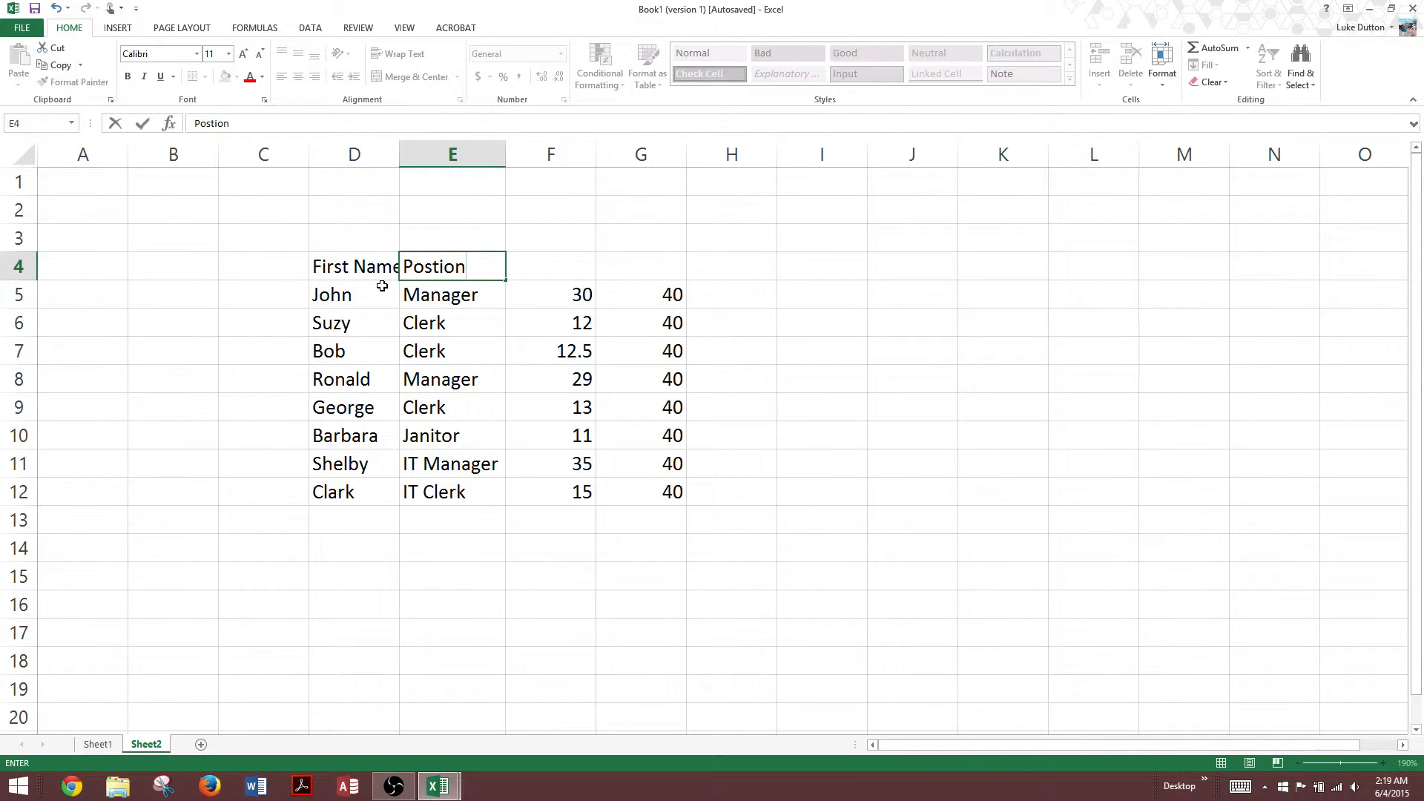
key("Tab")
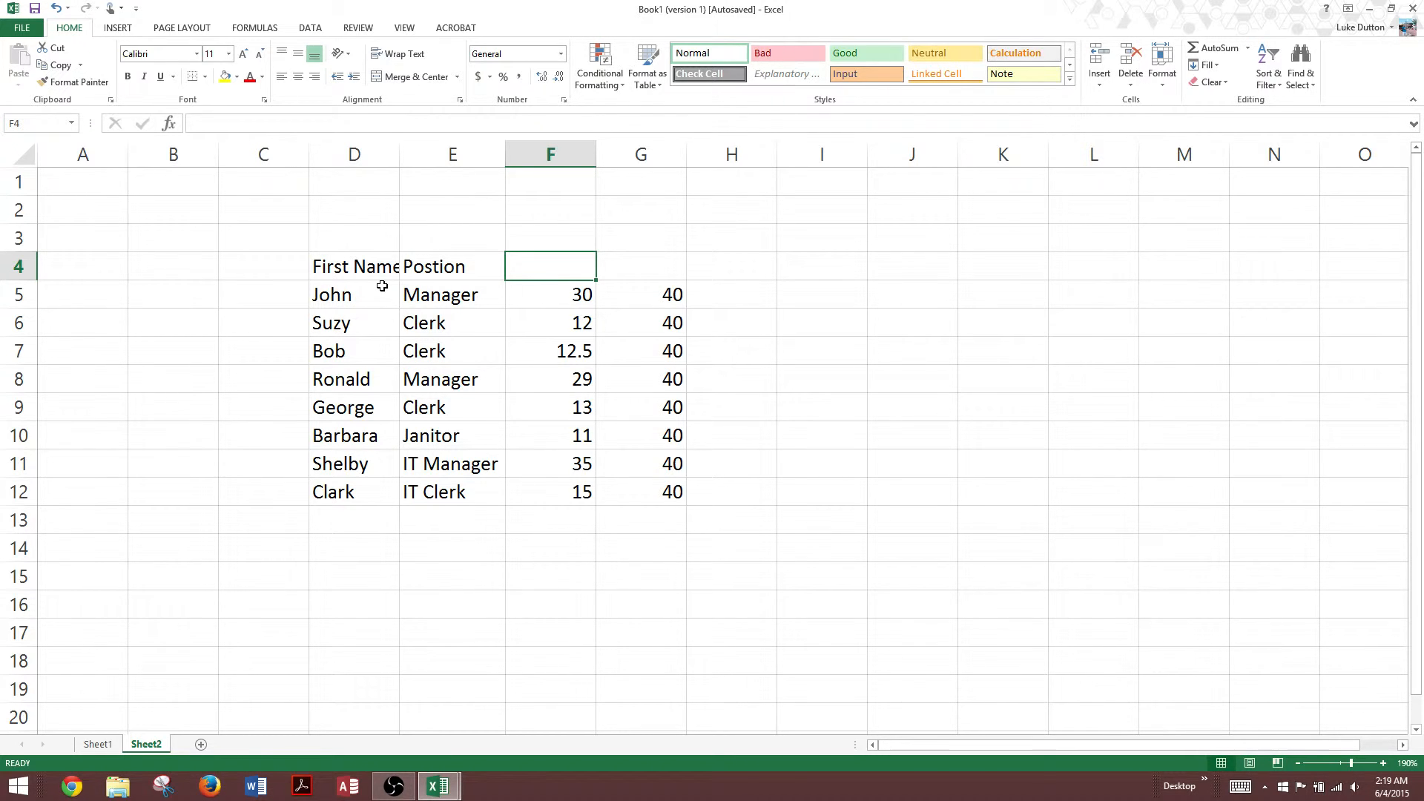
Step: Enter the column headers "Pay" in F4 and "Hours per Week" in G4
type("Pay")
key("Tab")
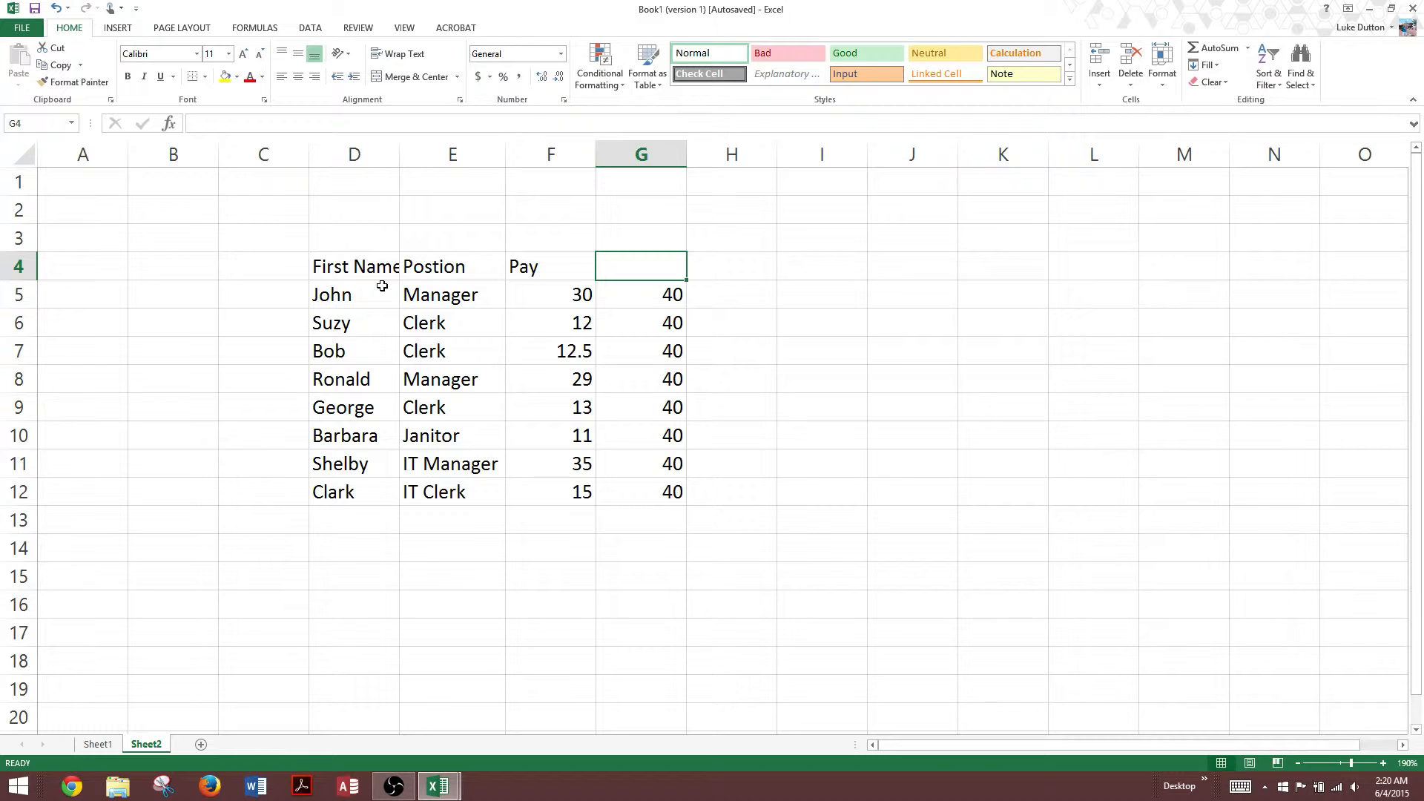
type("Hours per")
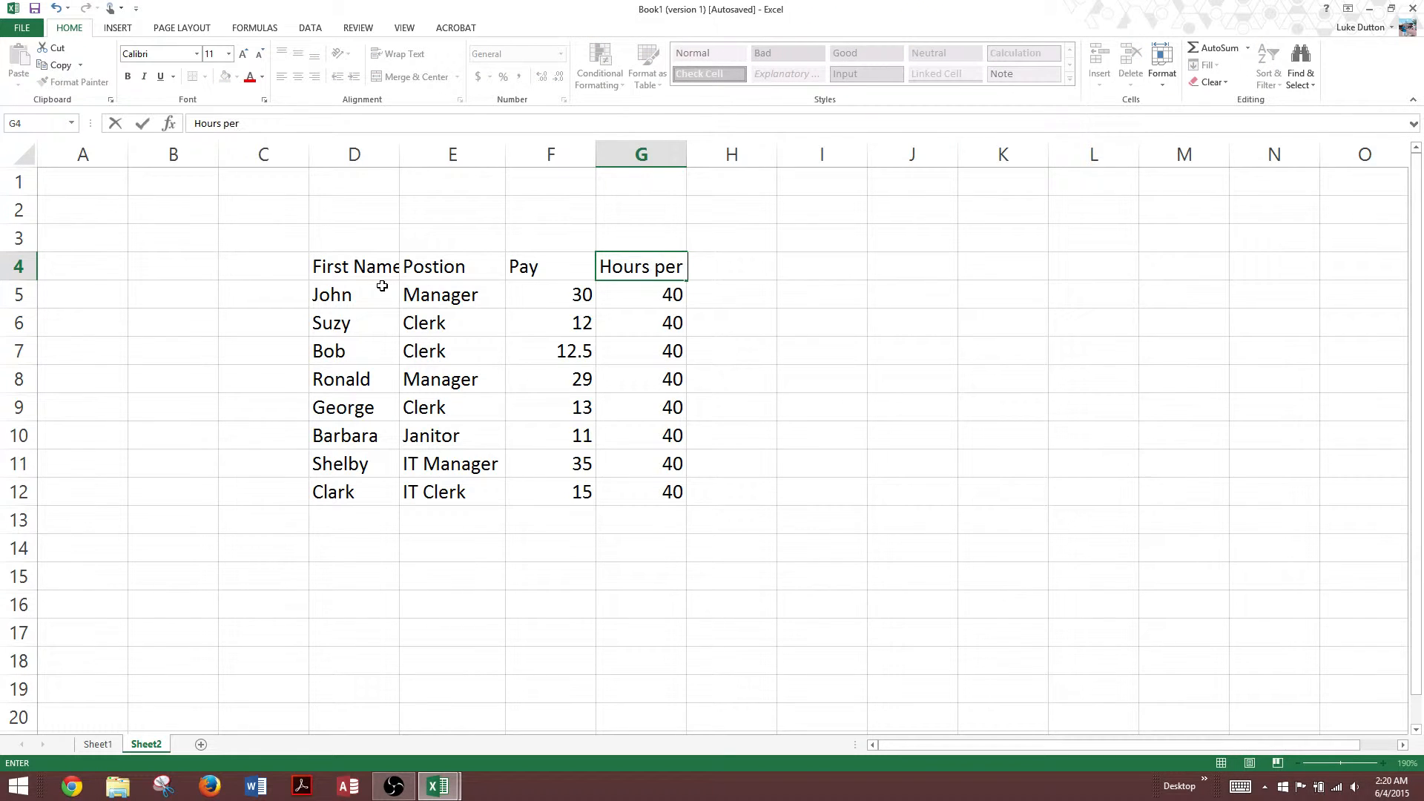
type(" Week")
left_click(382, 287)
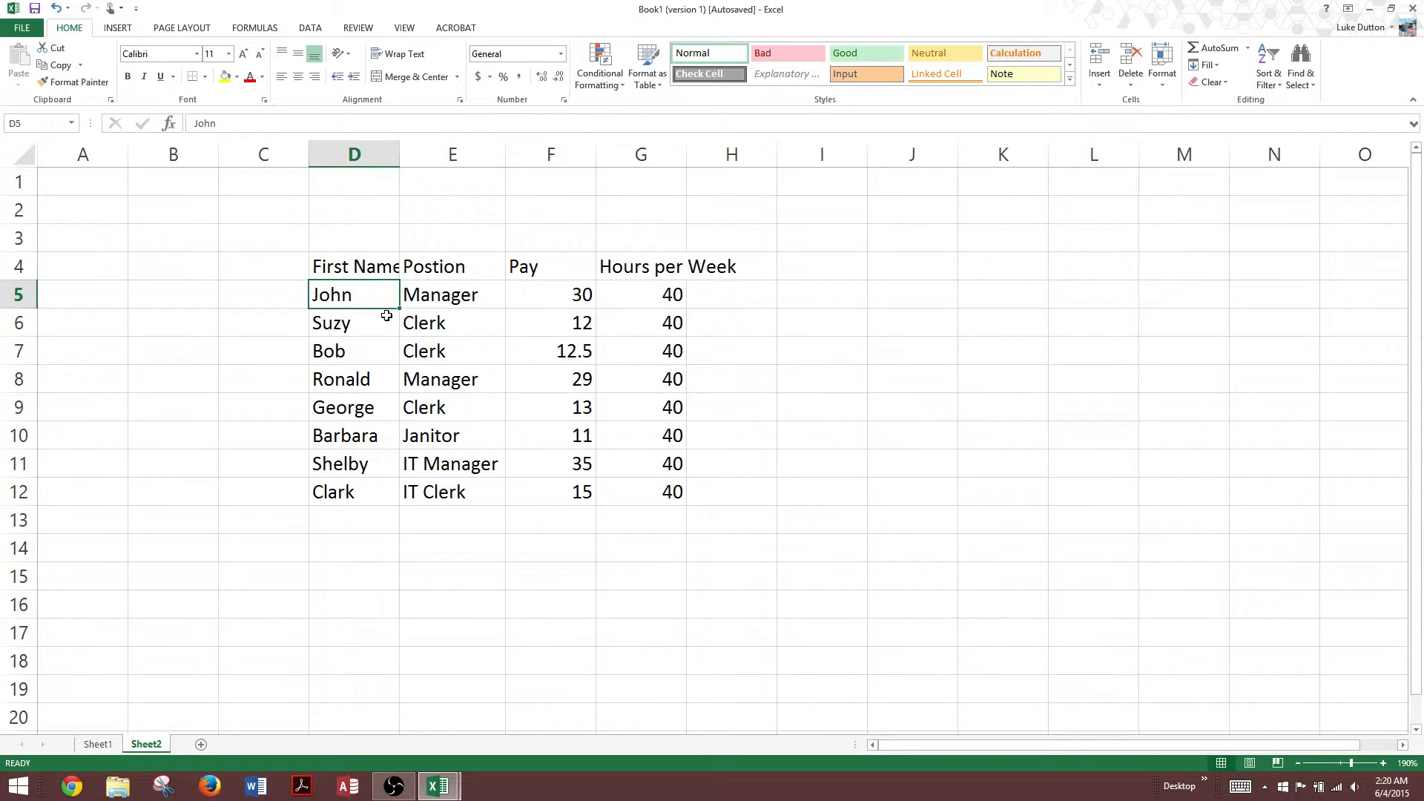
left_click(972, 323)
left_click(111, 29)
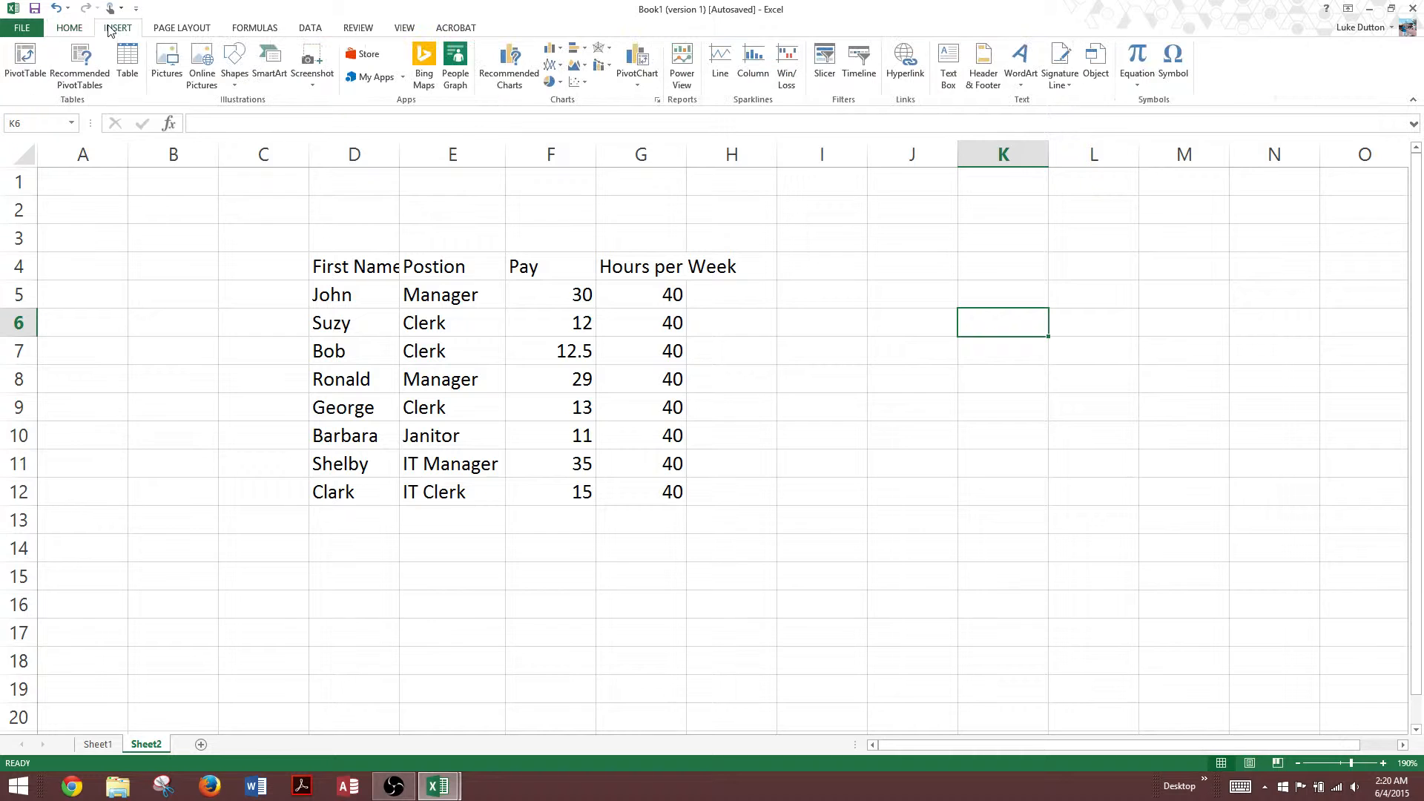
left_click(127, 61)
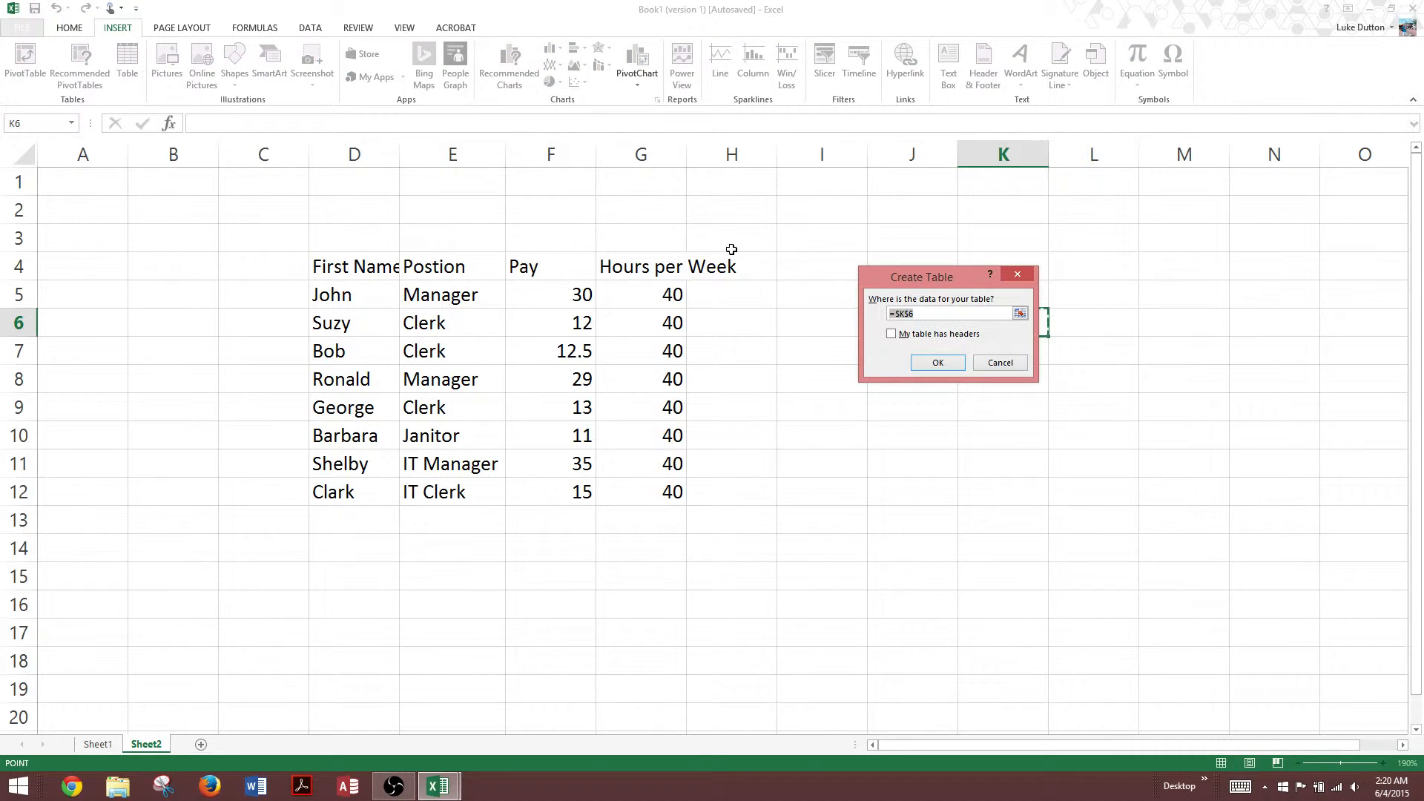
left_click(998, 366)
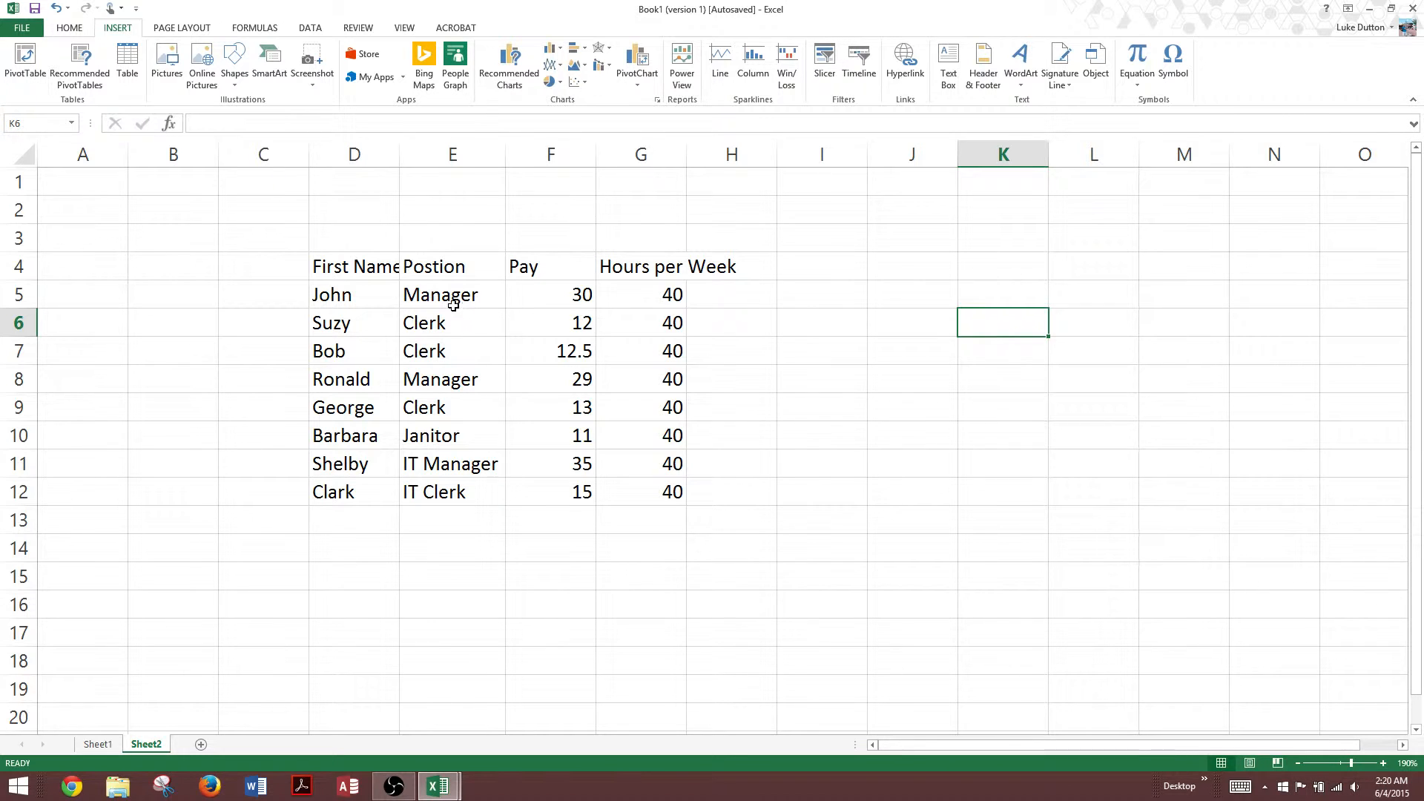
Step: Convert the employee data in D4:G12 into a table, using the first row as headers
left_click(336, 272)
left_click(657, 461)
left_click(453, 489)
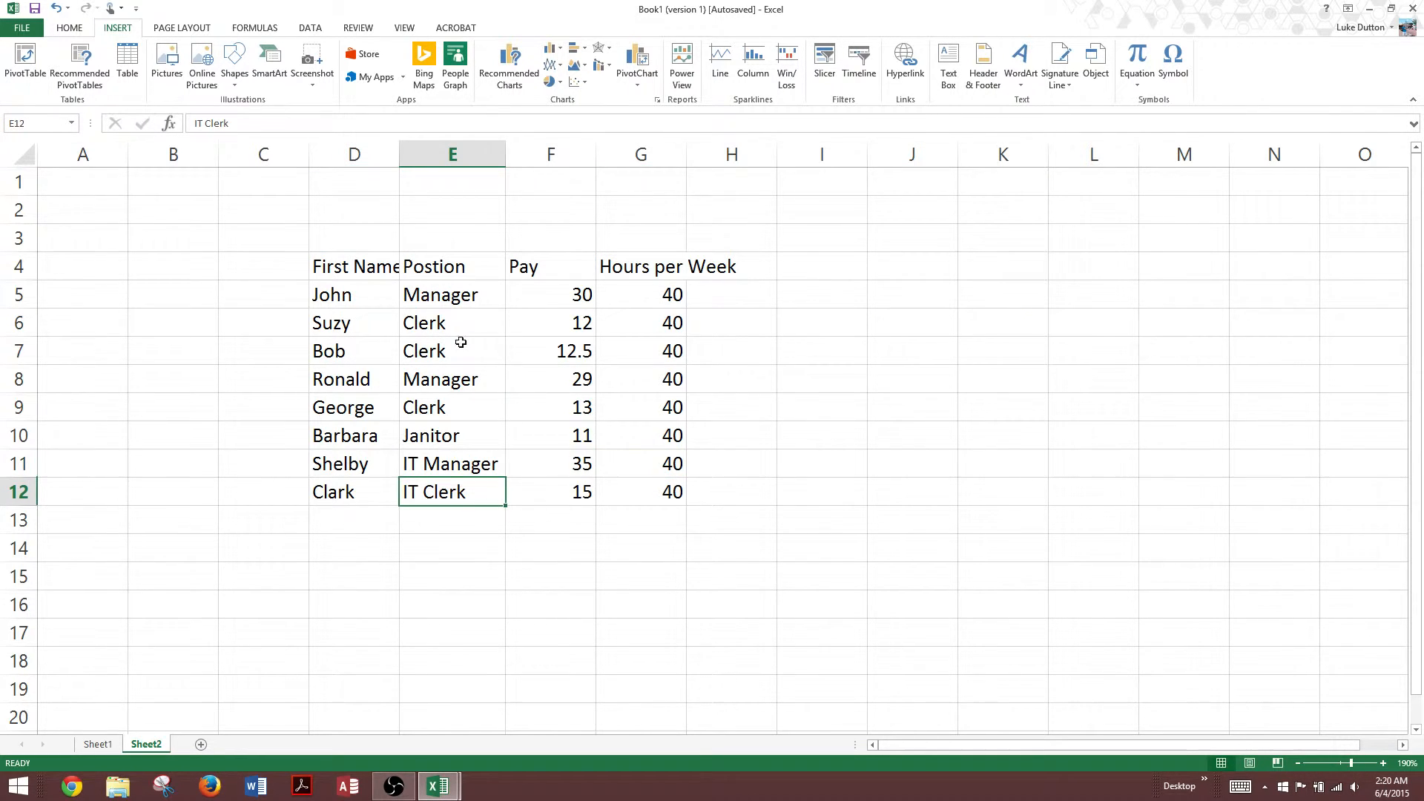
left_click(119, 65)
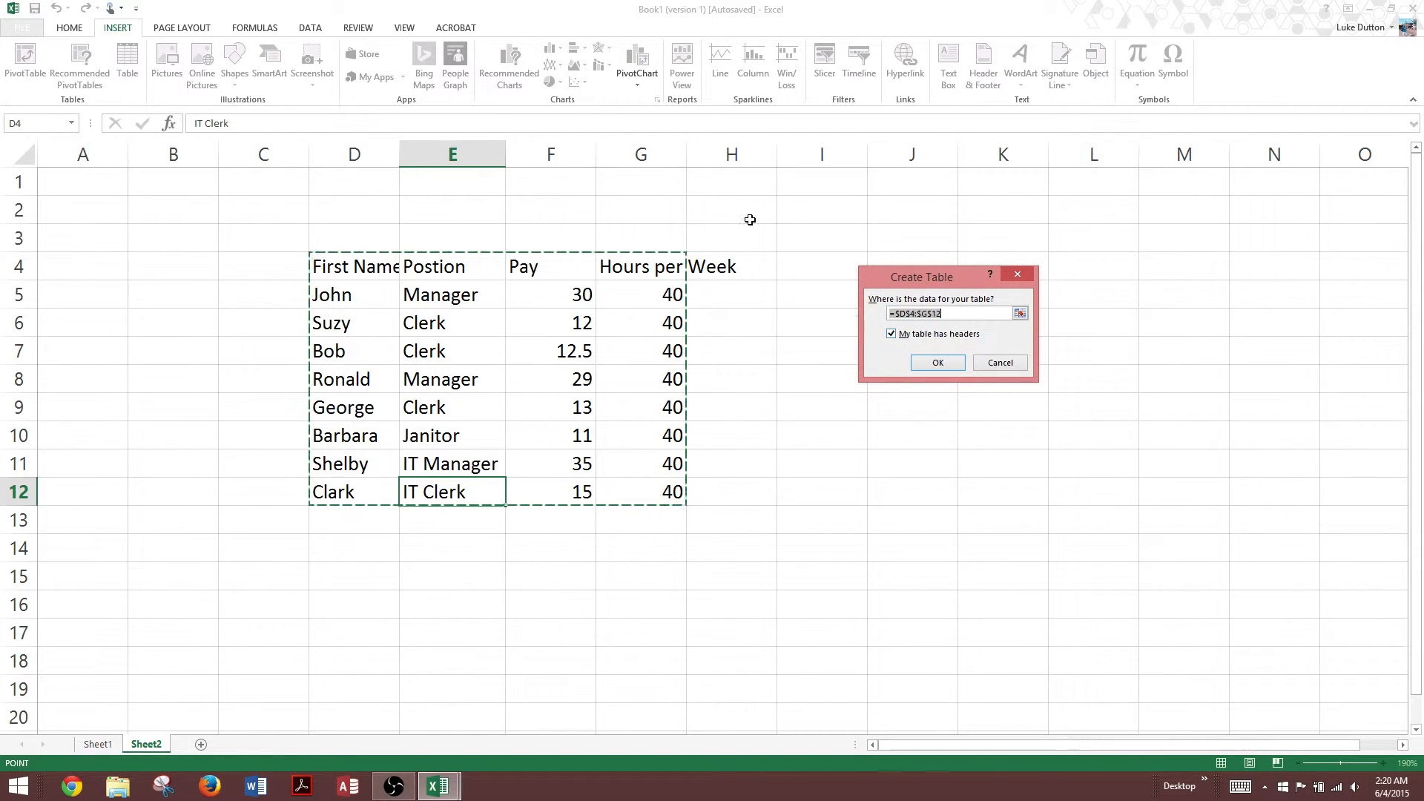
left_click(937, 363)
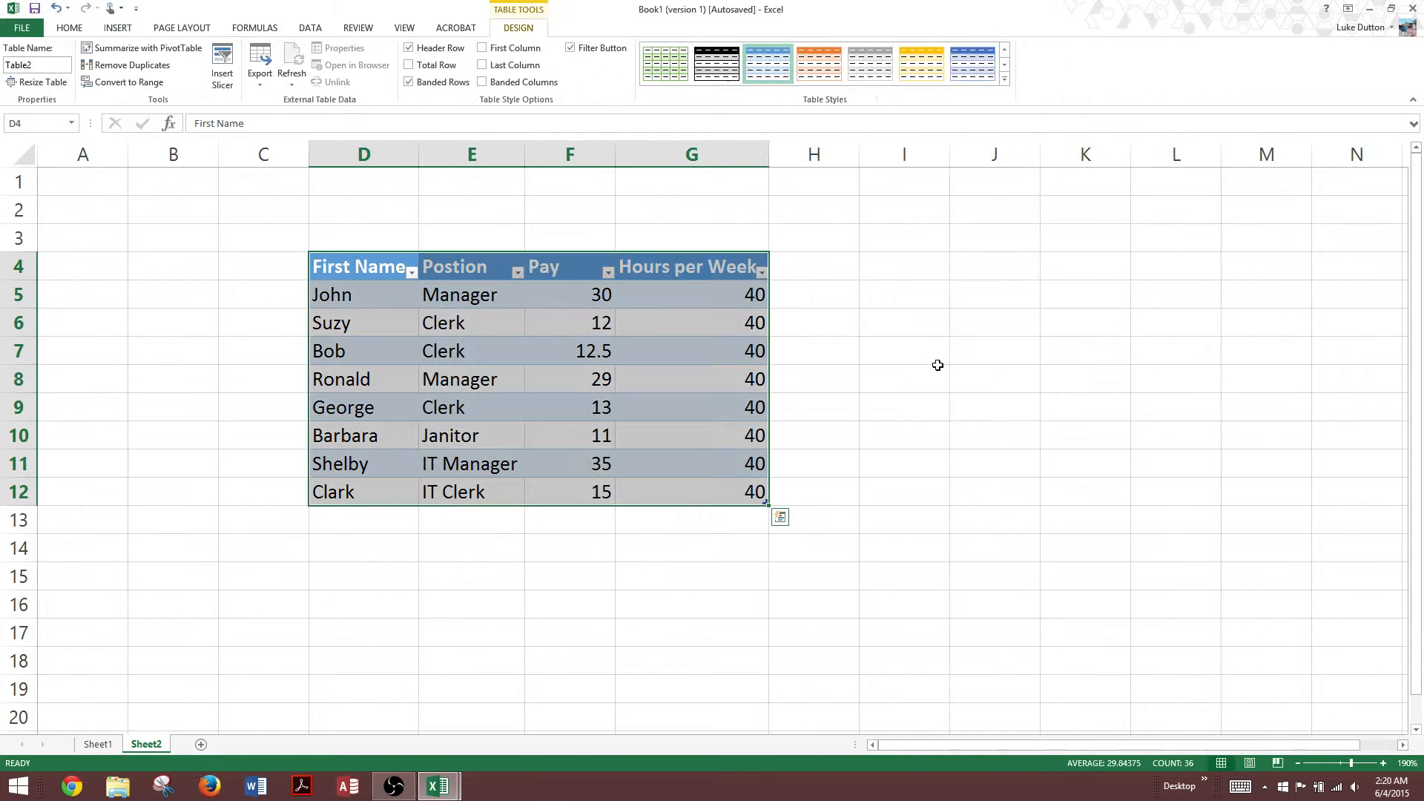
Step: Apply the darker blue table style with banded rows to the new table, then deselect the table
left_click(1005, 65)
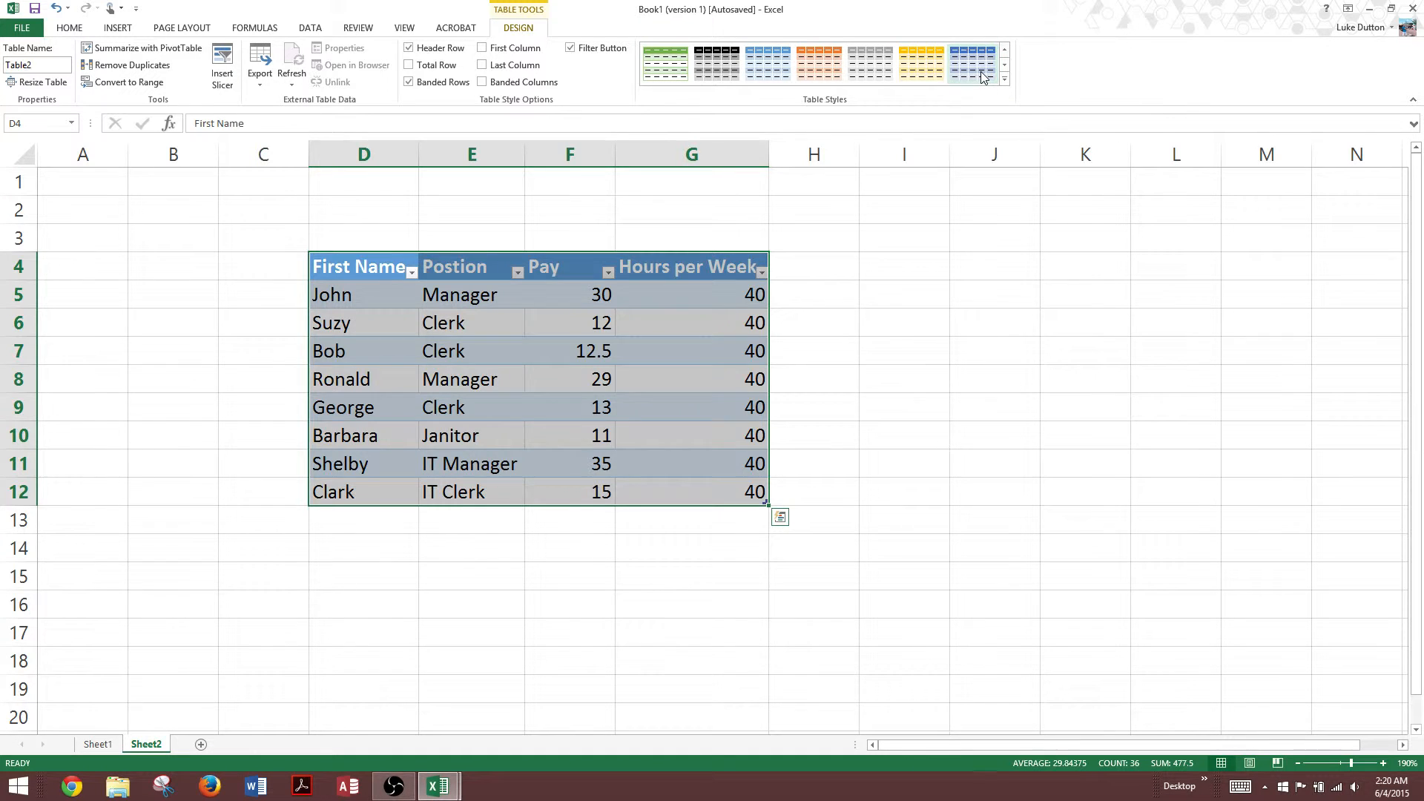
left_click(980, 71)
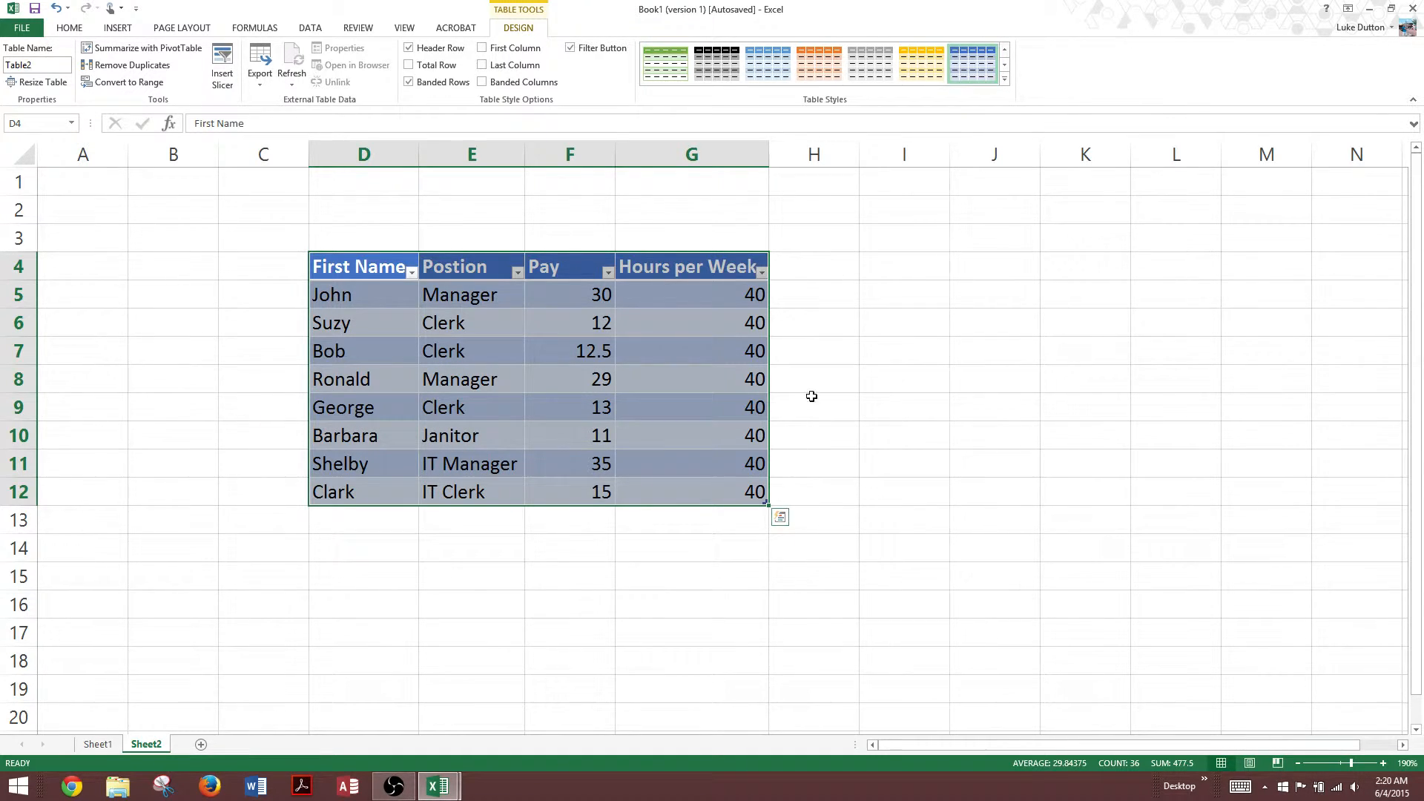
left_click(813, 350)
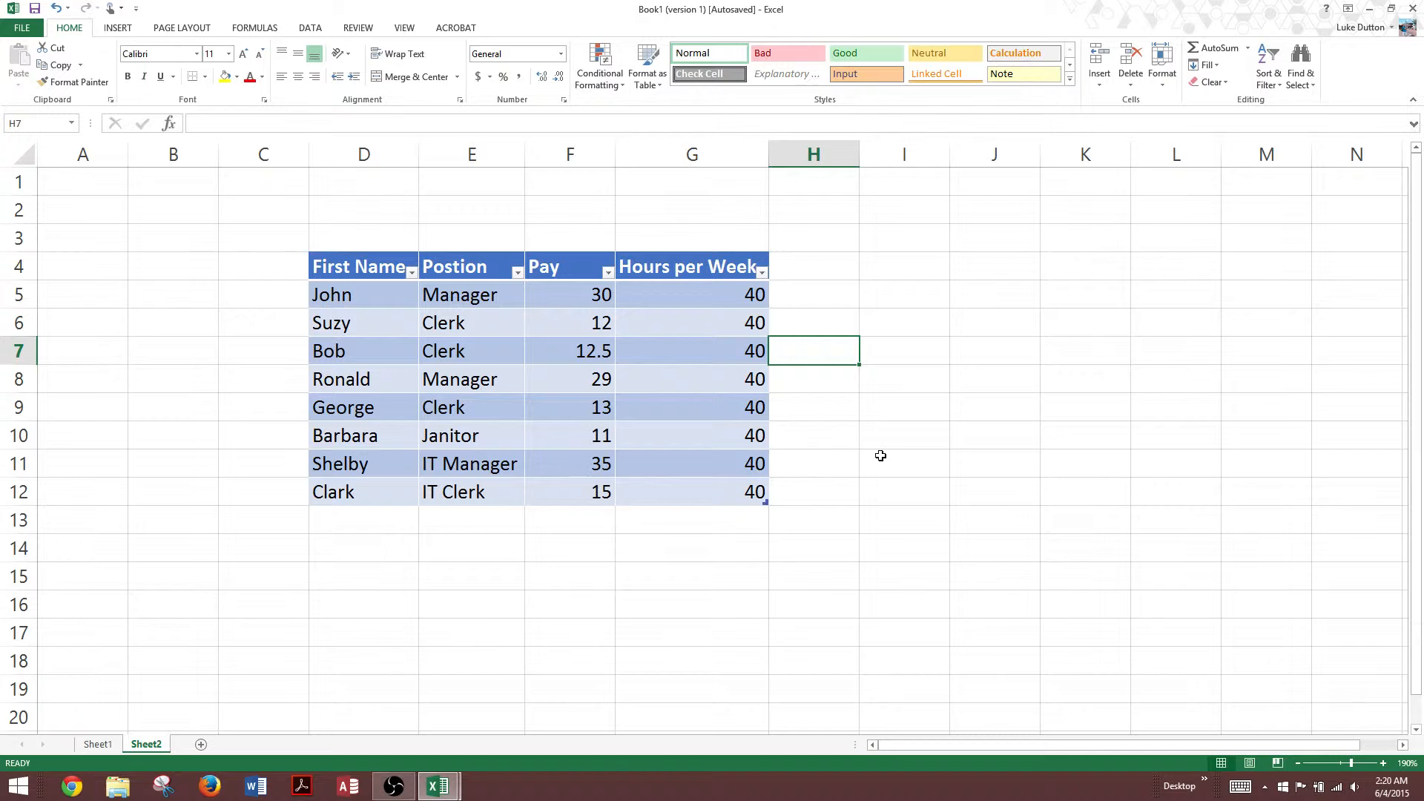
Step: Add an "Annual Salary" column header in H4 and auto-fit the column width to it
left_click(792, 274)
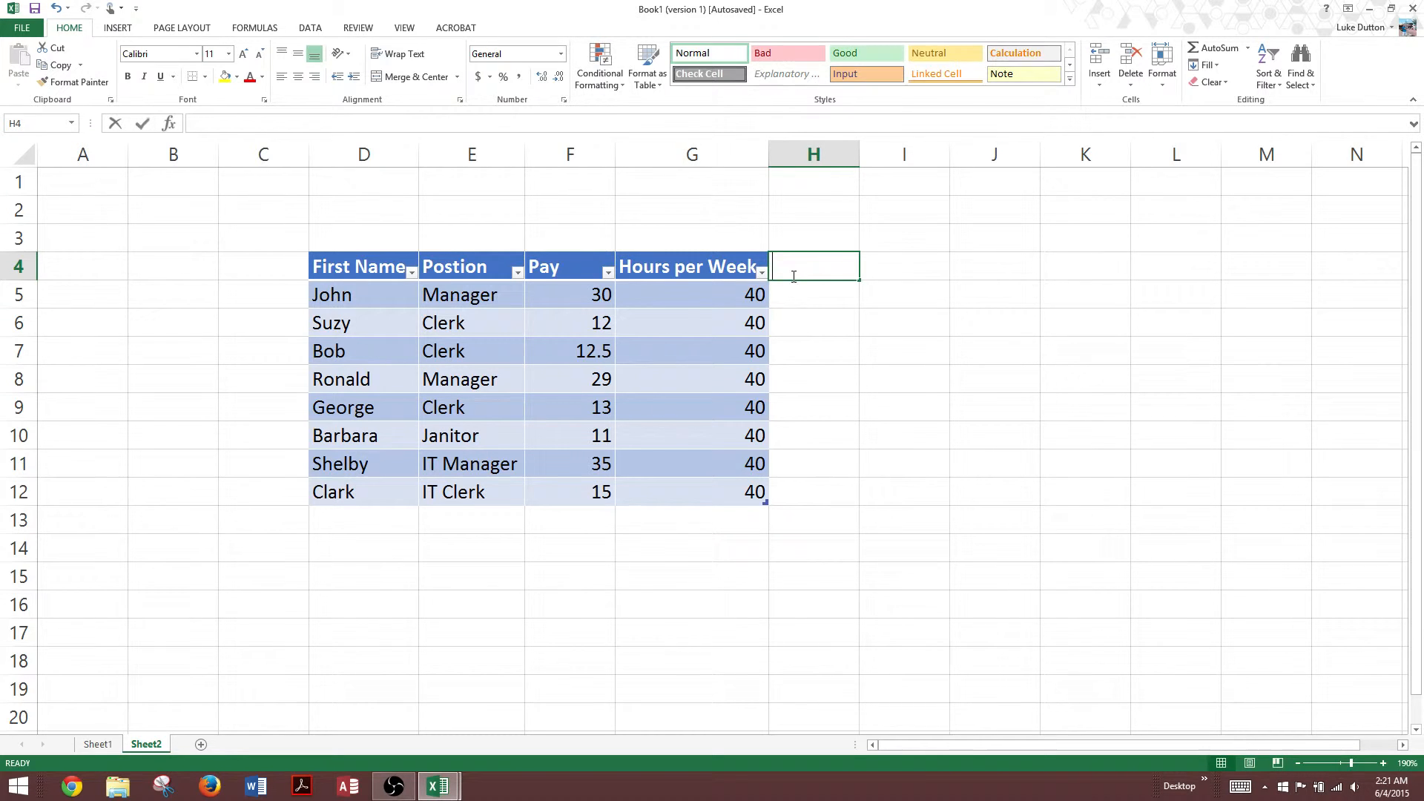
type("Annual Salary")
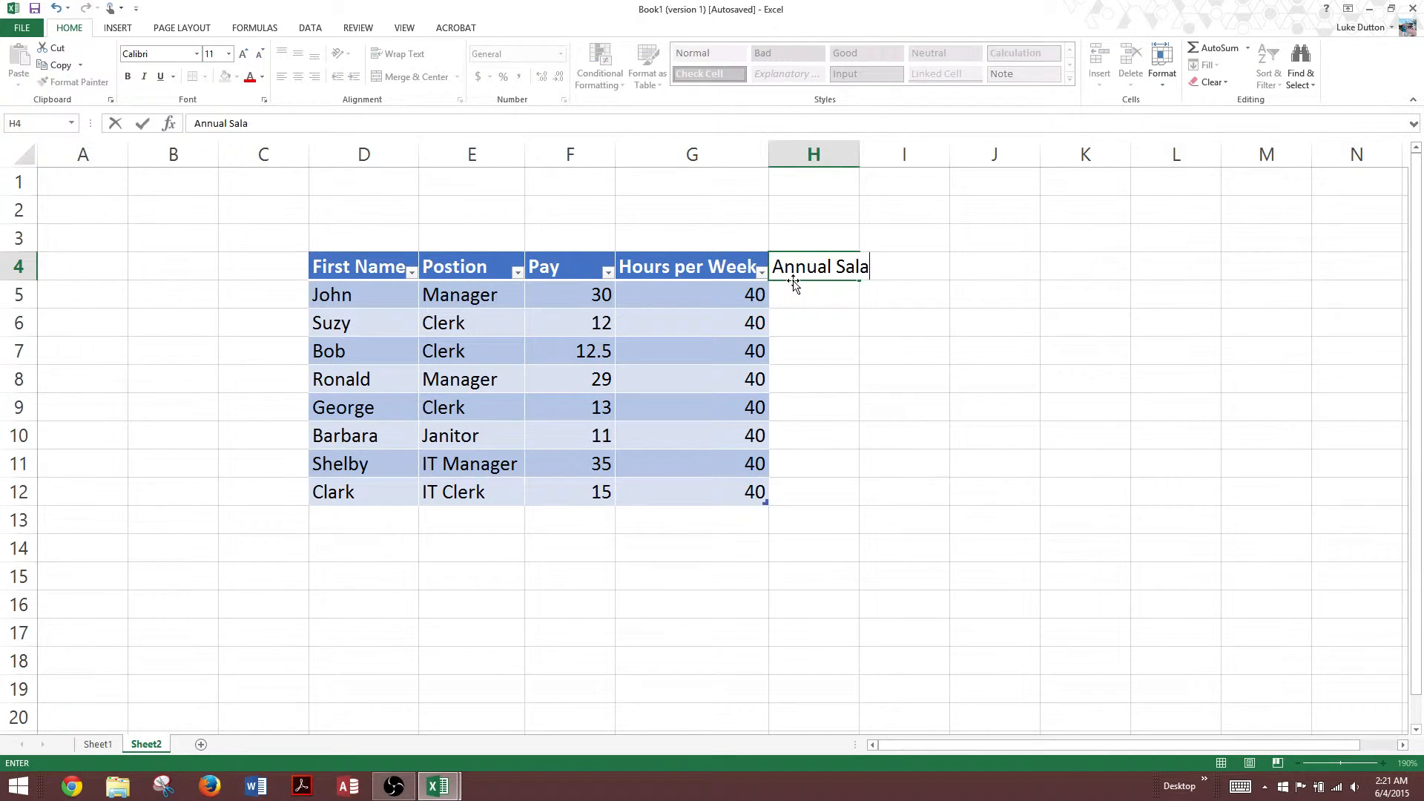
key("Return")
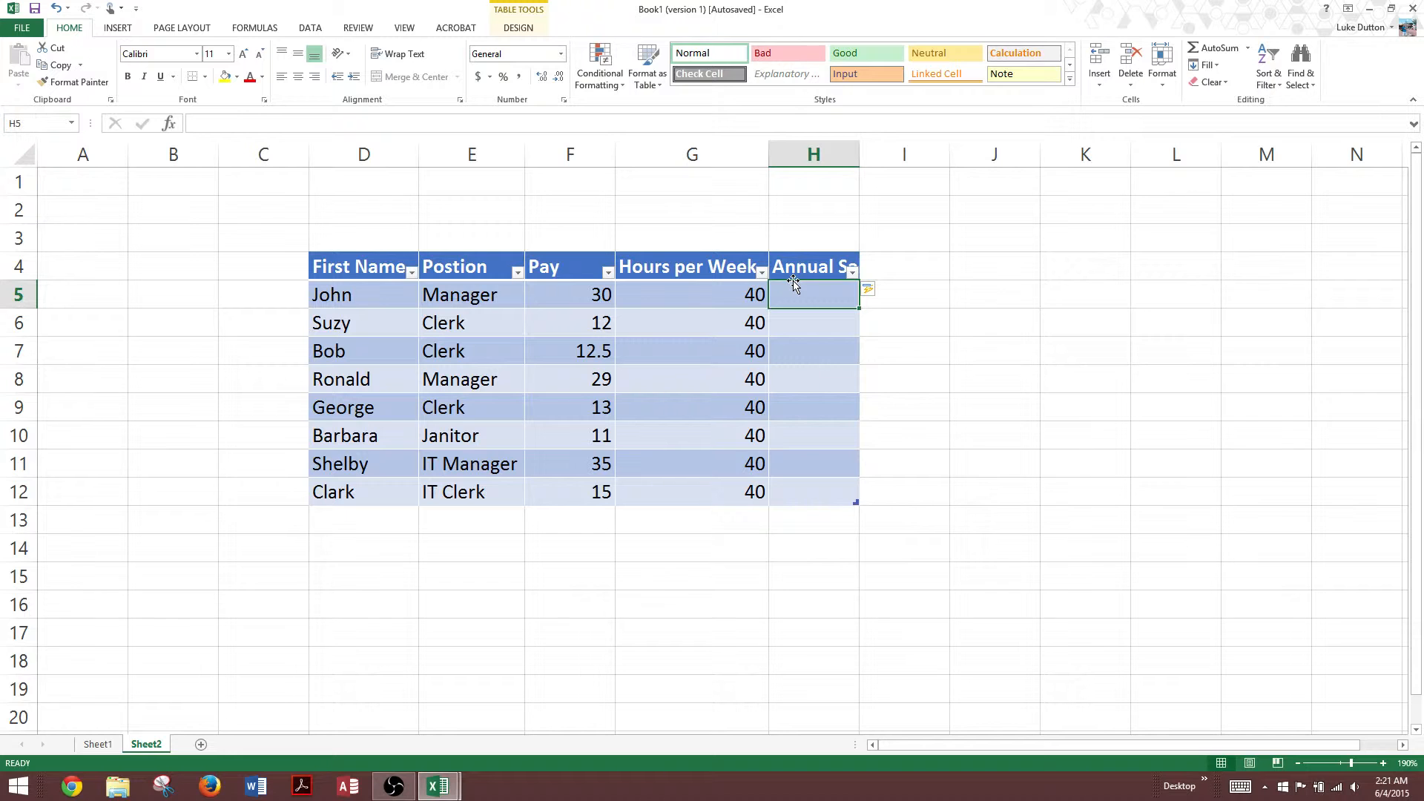
double_click(858, 154)
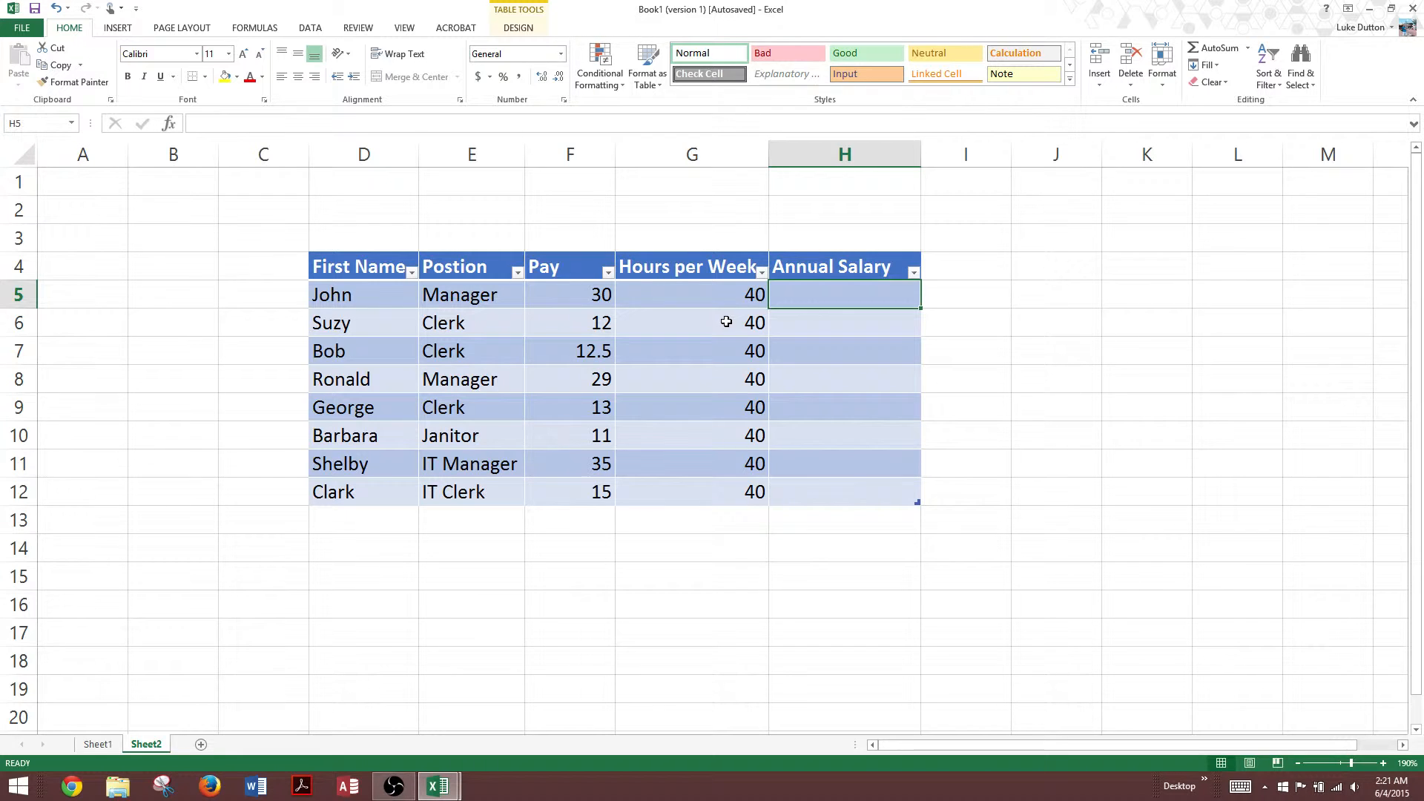
double_click(786, 297)
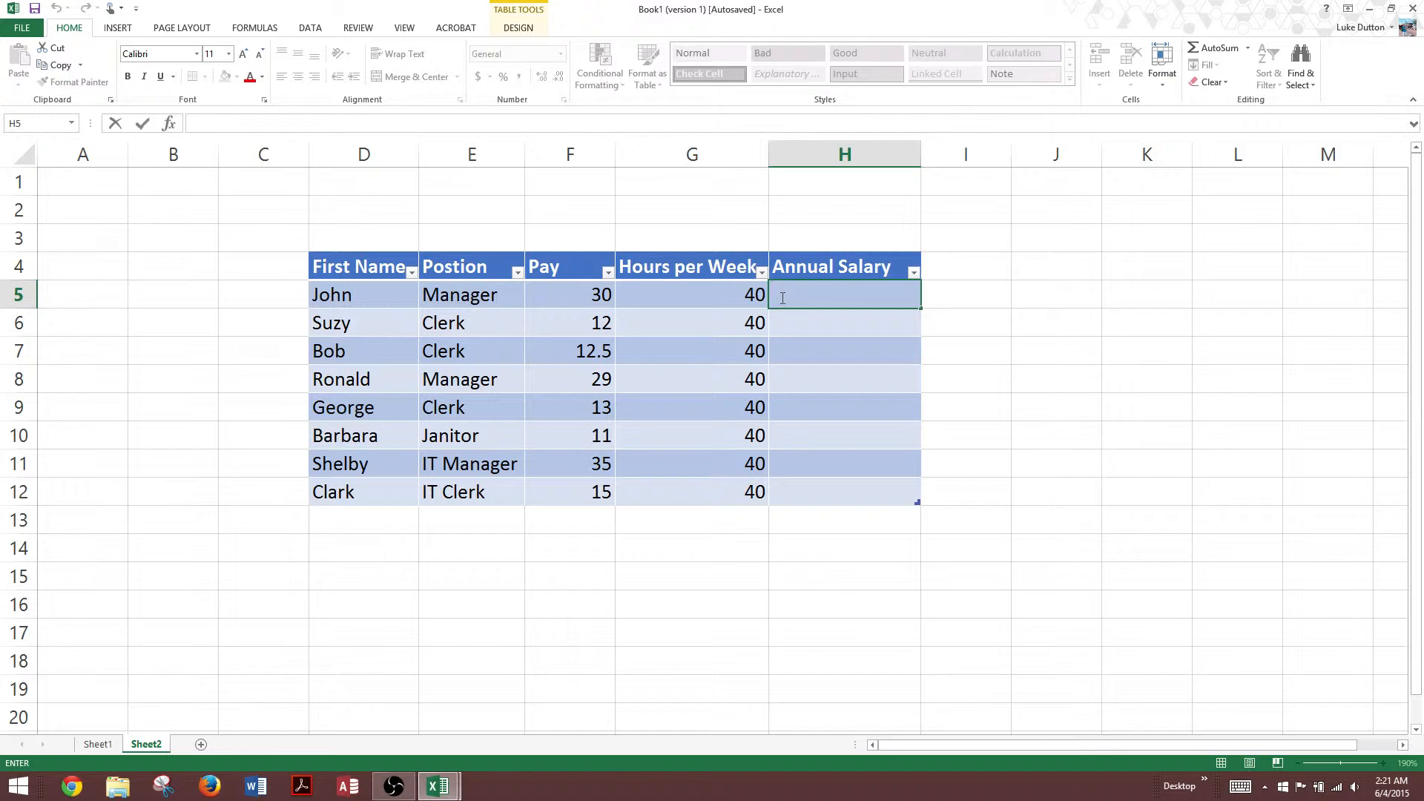
type("=")
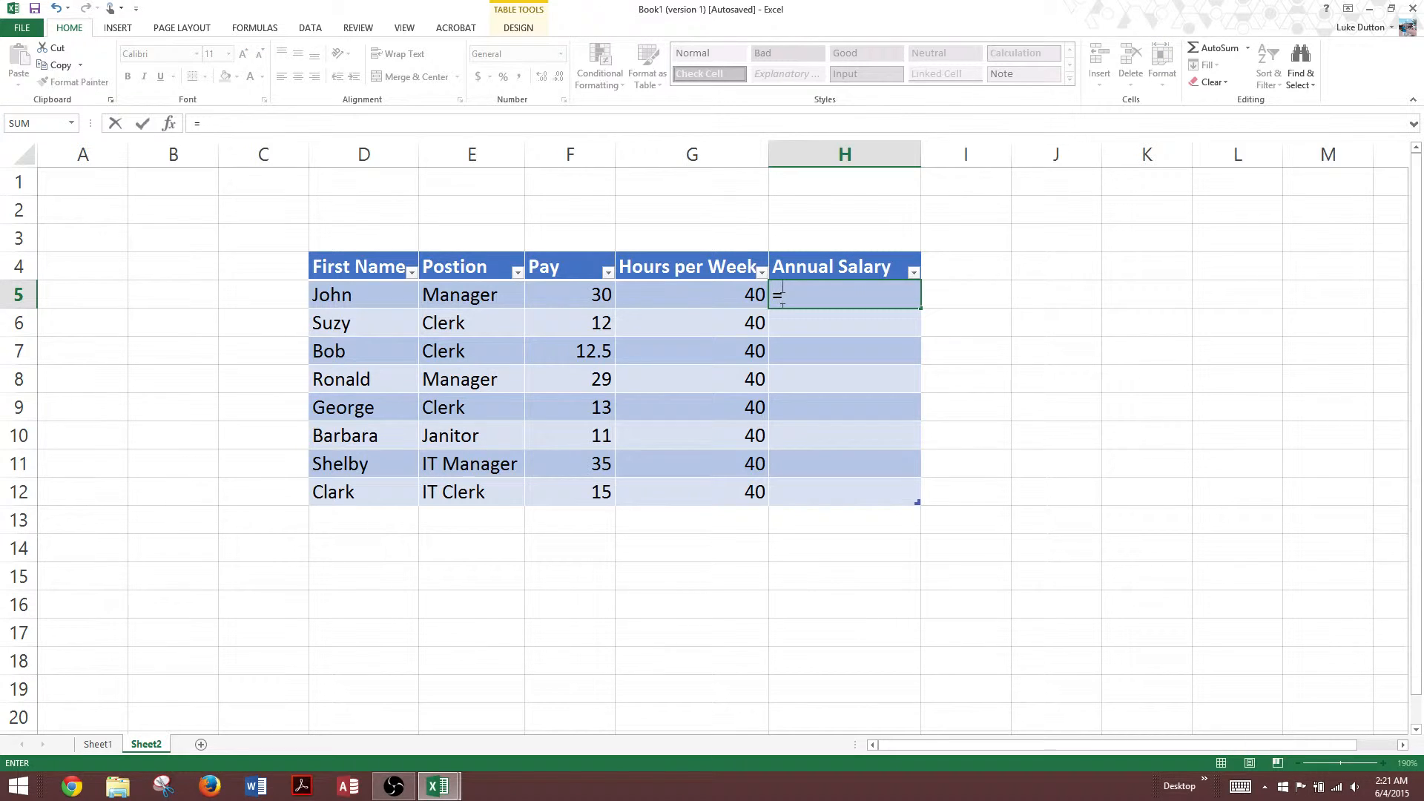
left_click(576, 295)
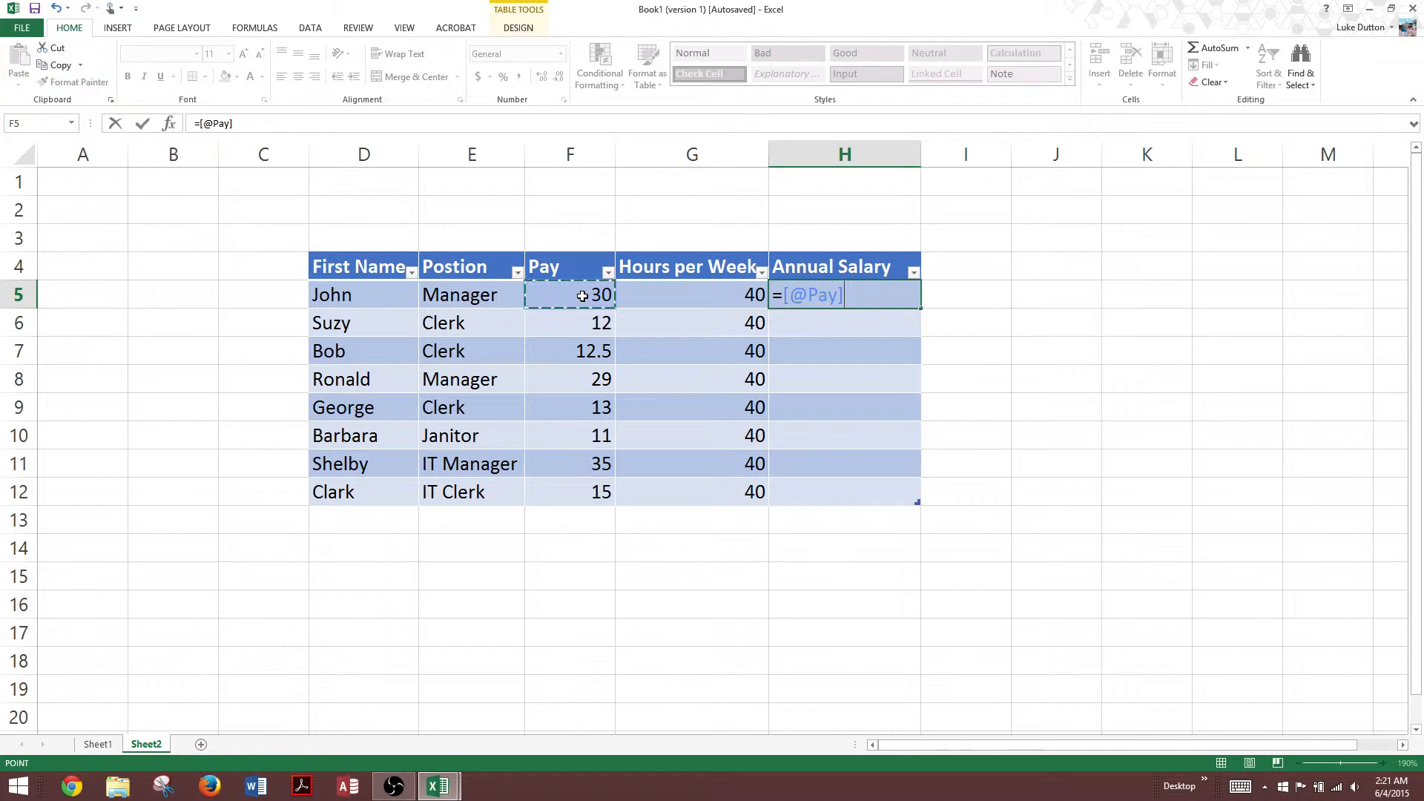
type("*")
left_click(698, 296)
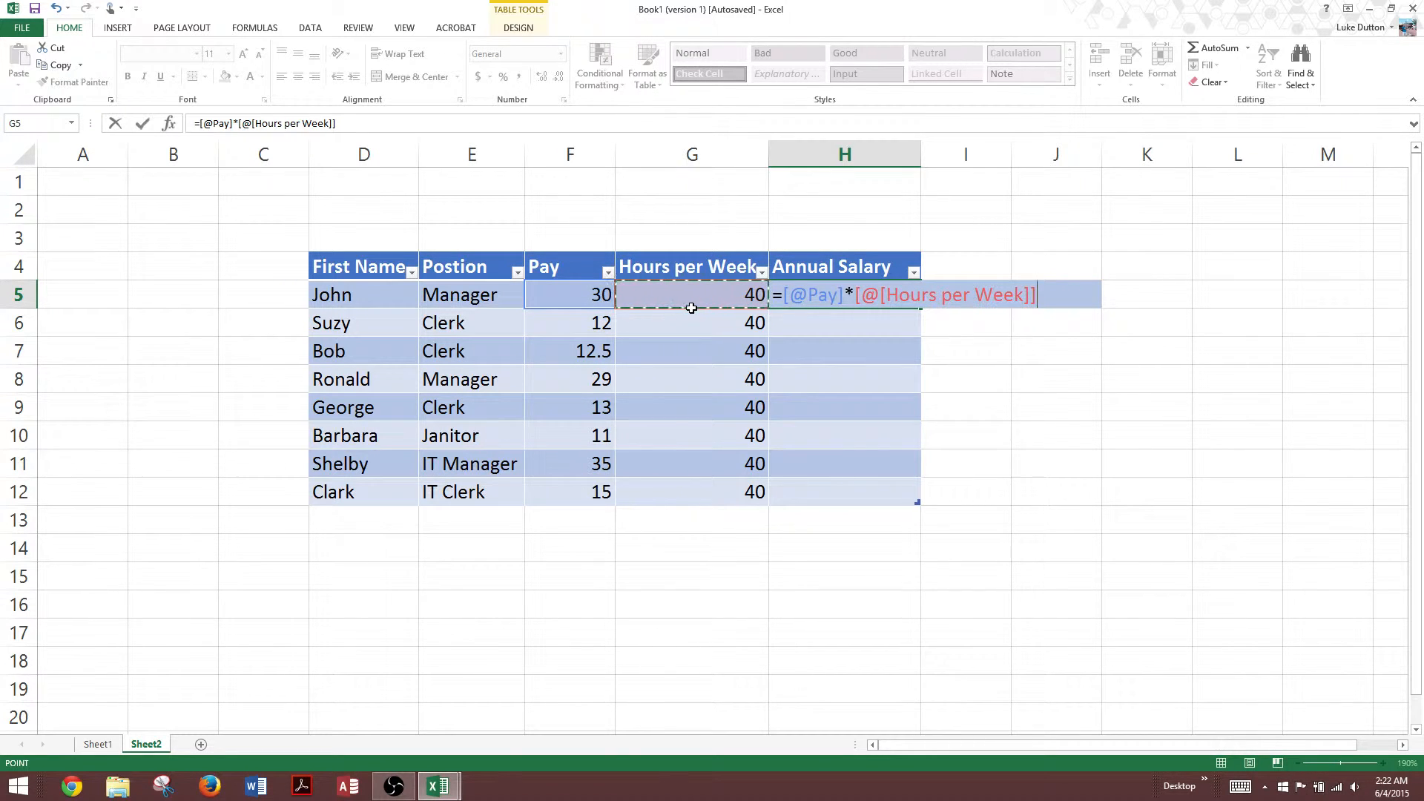
type("*52")
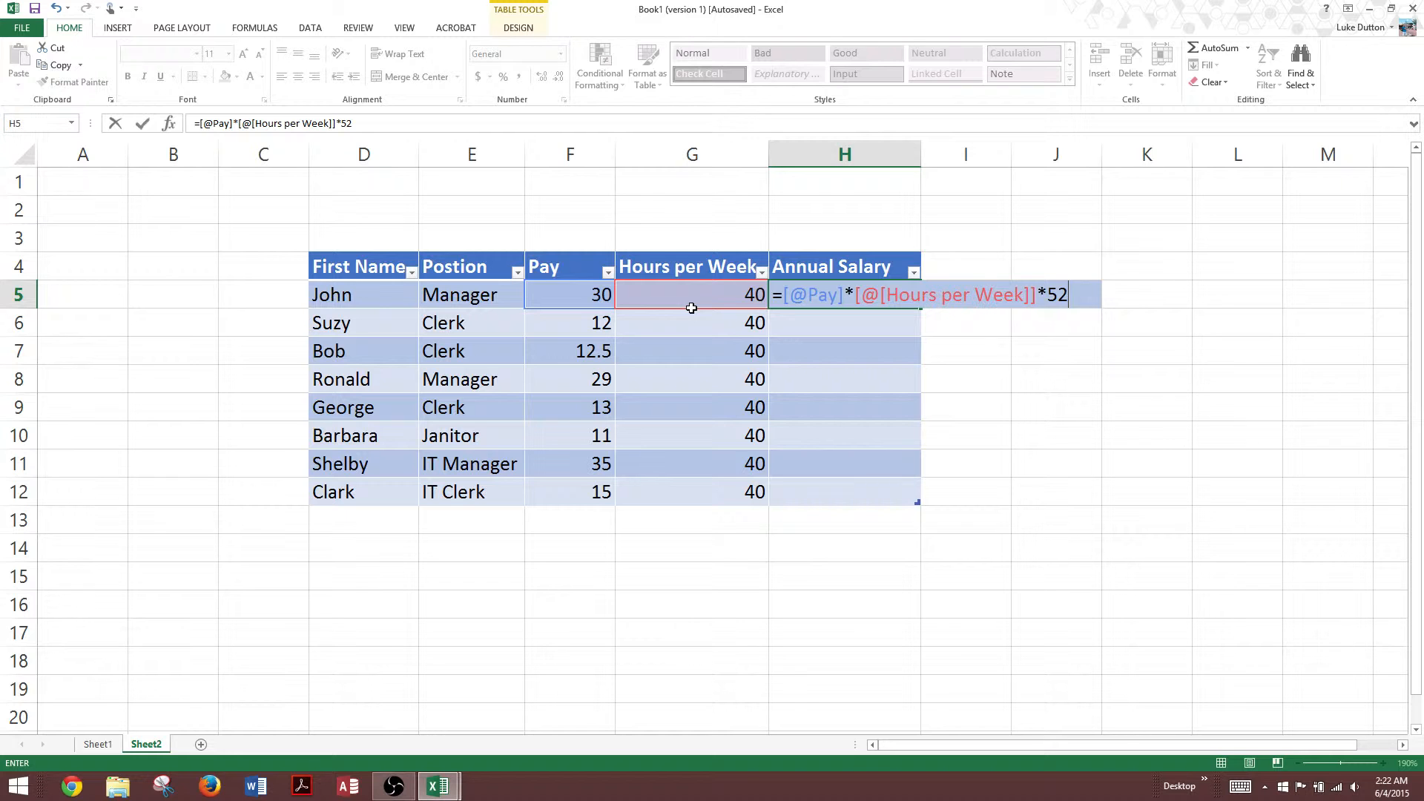
key("Return")
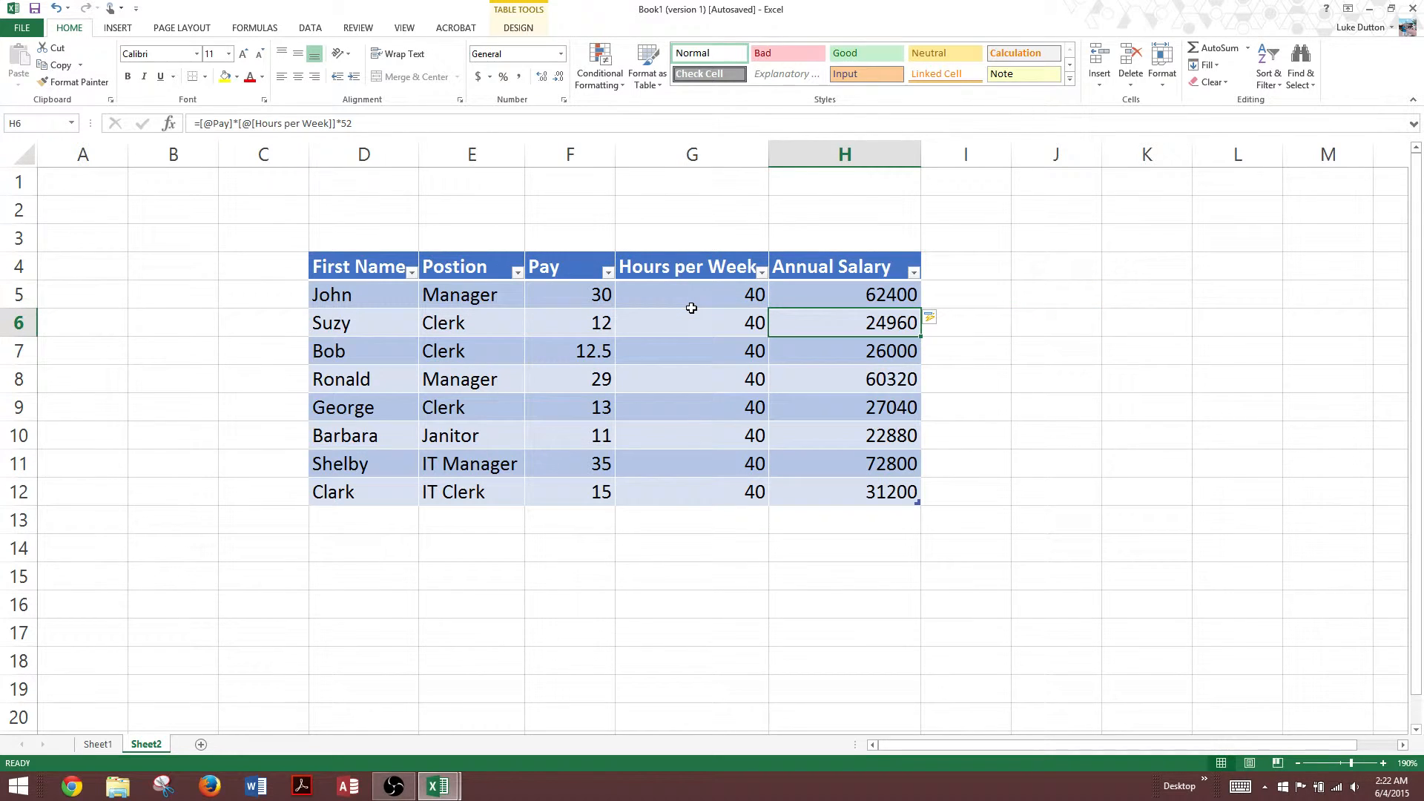
left_click(942, 321)
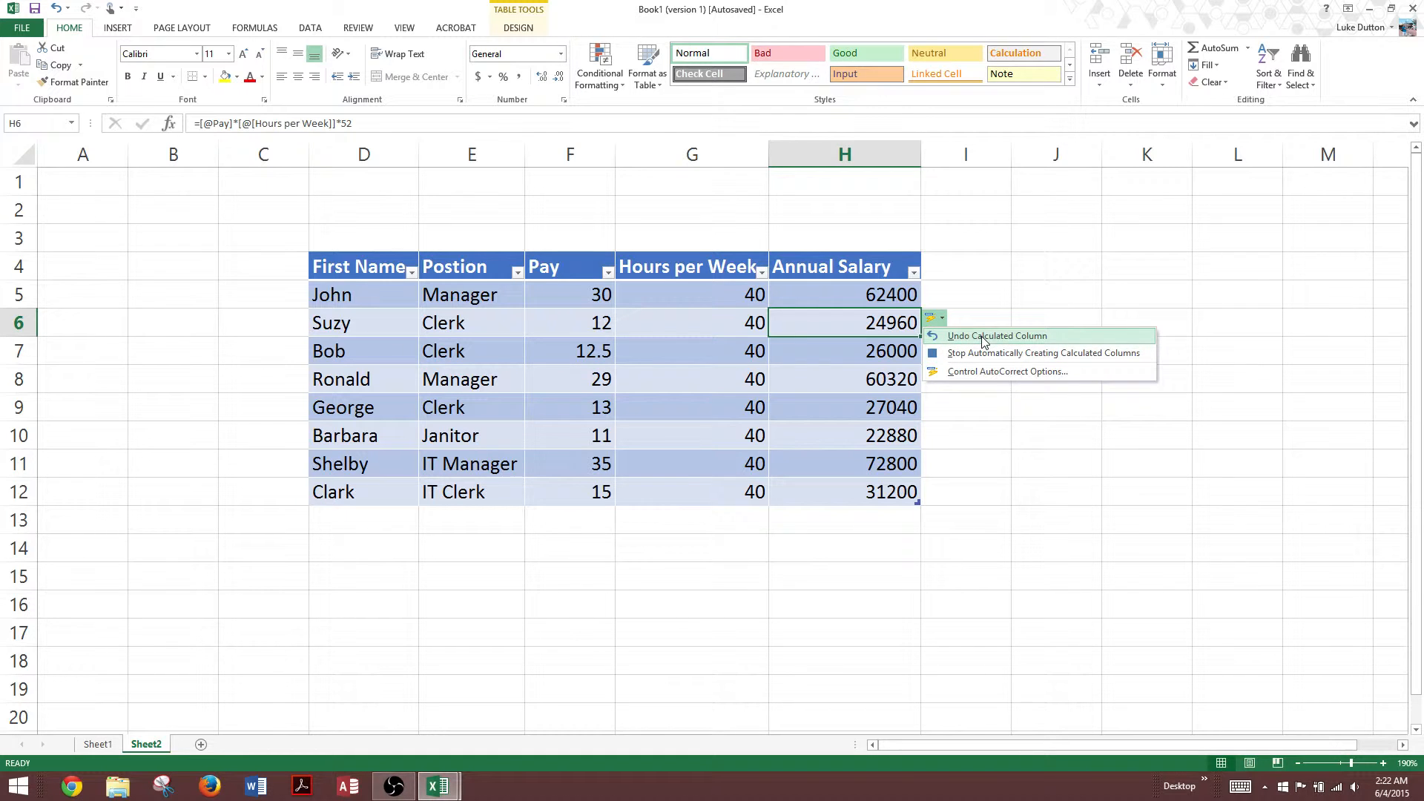
left_click(976, 304)
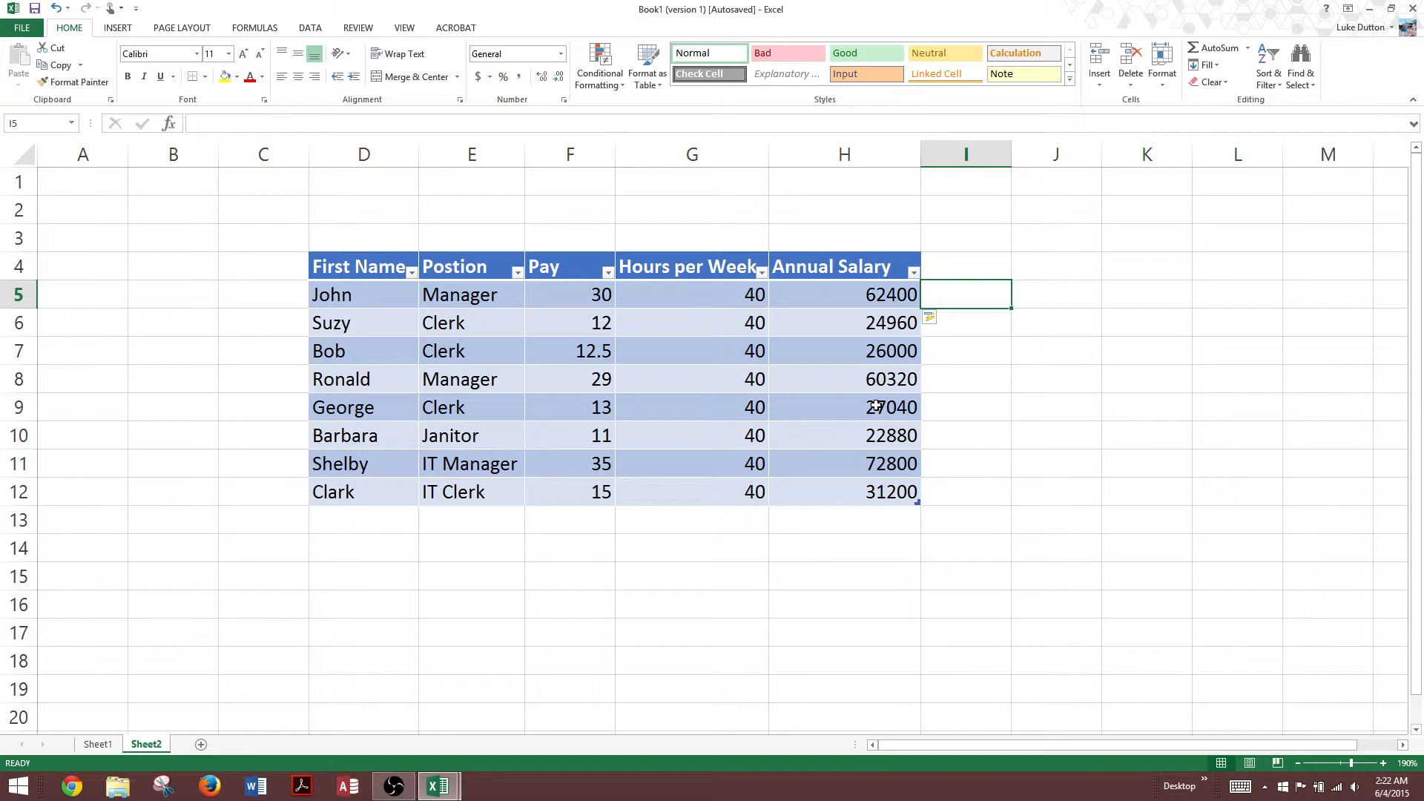
Step: Format all values in the table's Pay column with the Accounting number format
left_click(579, 251)
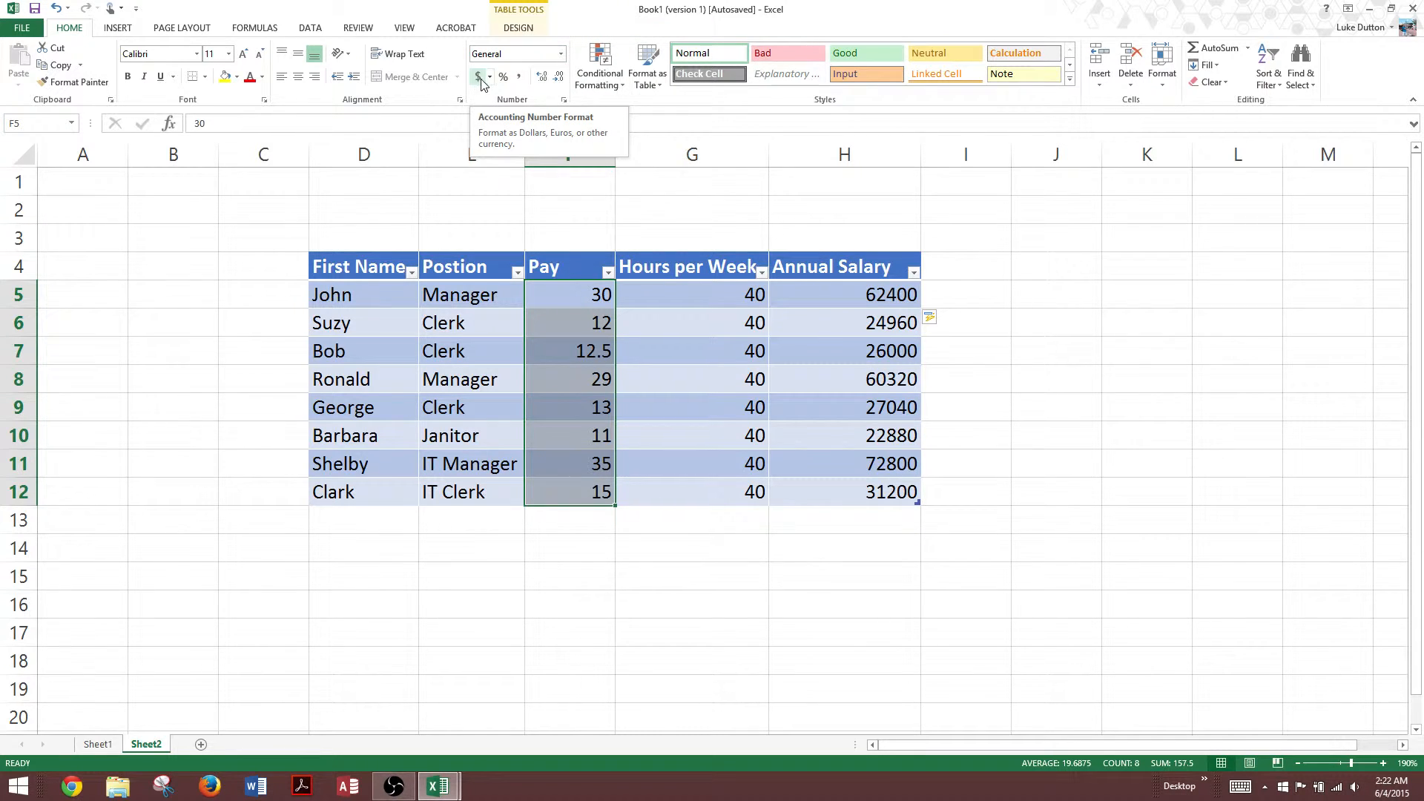
left_click(561, 54)
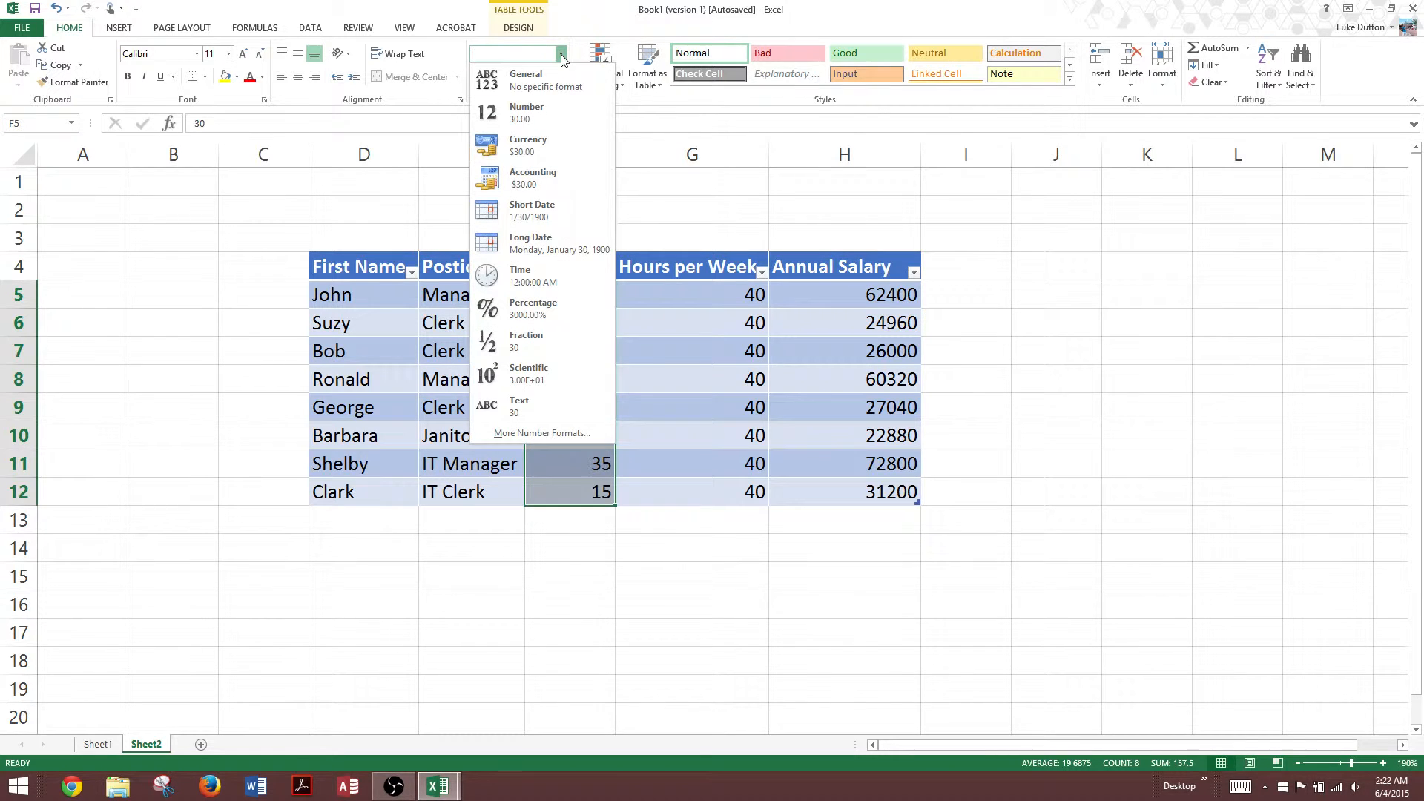
left_click(545, 175)
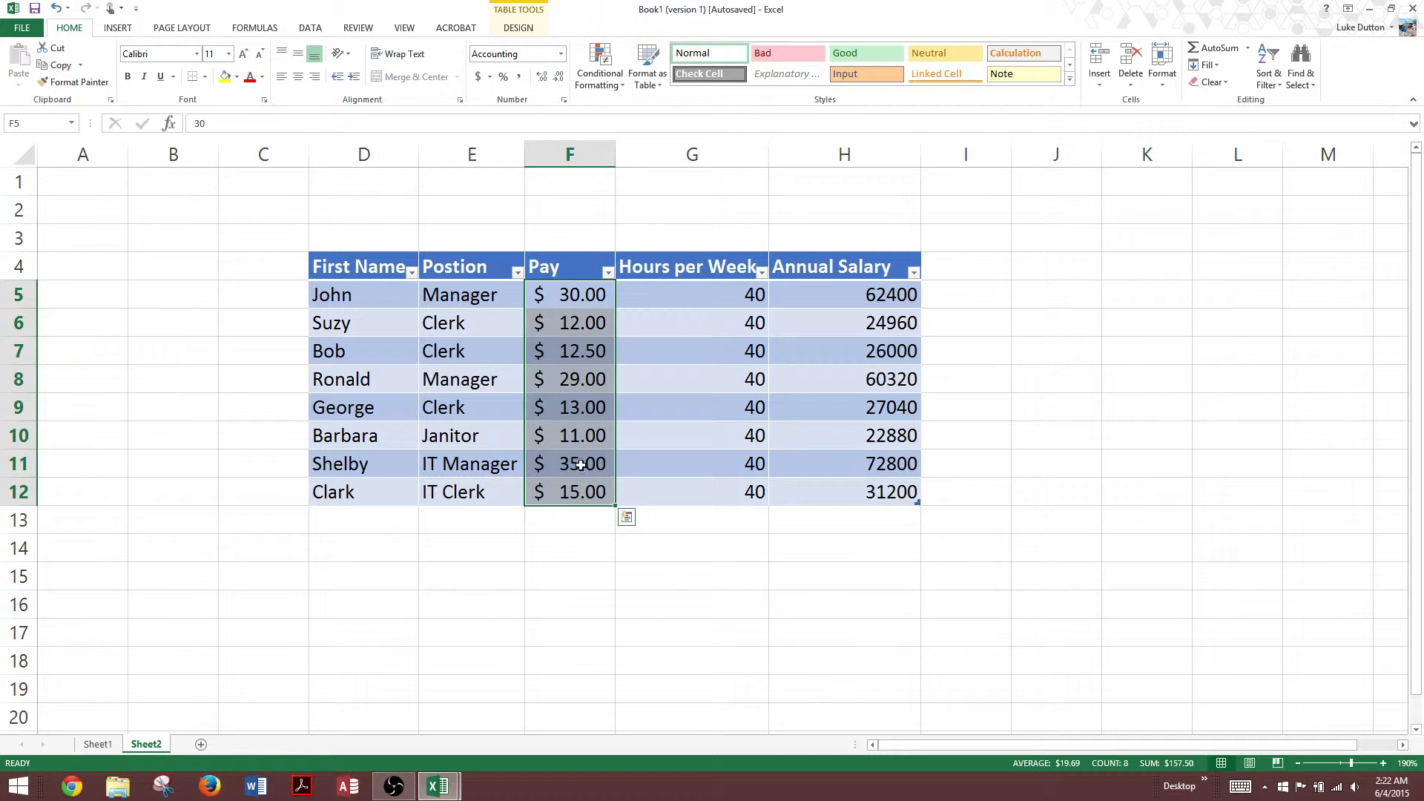
Step: Format all values in the table's Annual Salary column with the Accounting number format, and deselect the table
left_click(868, 253)
left_click(857, 286)
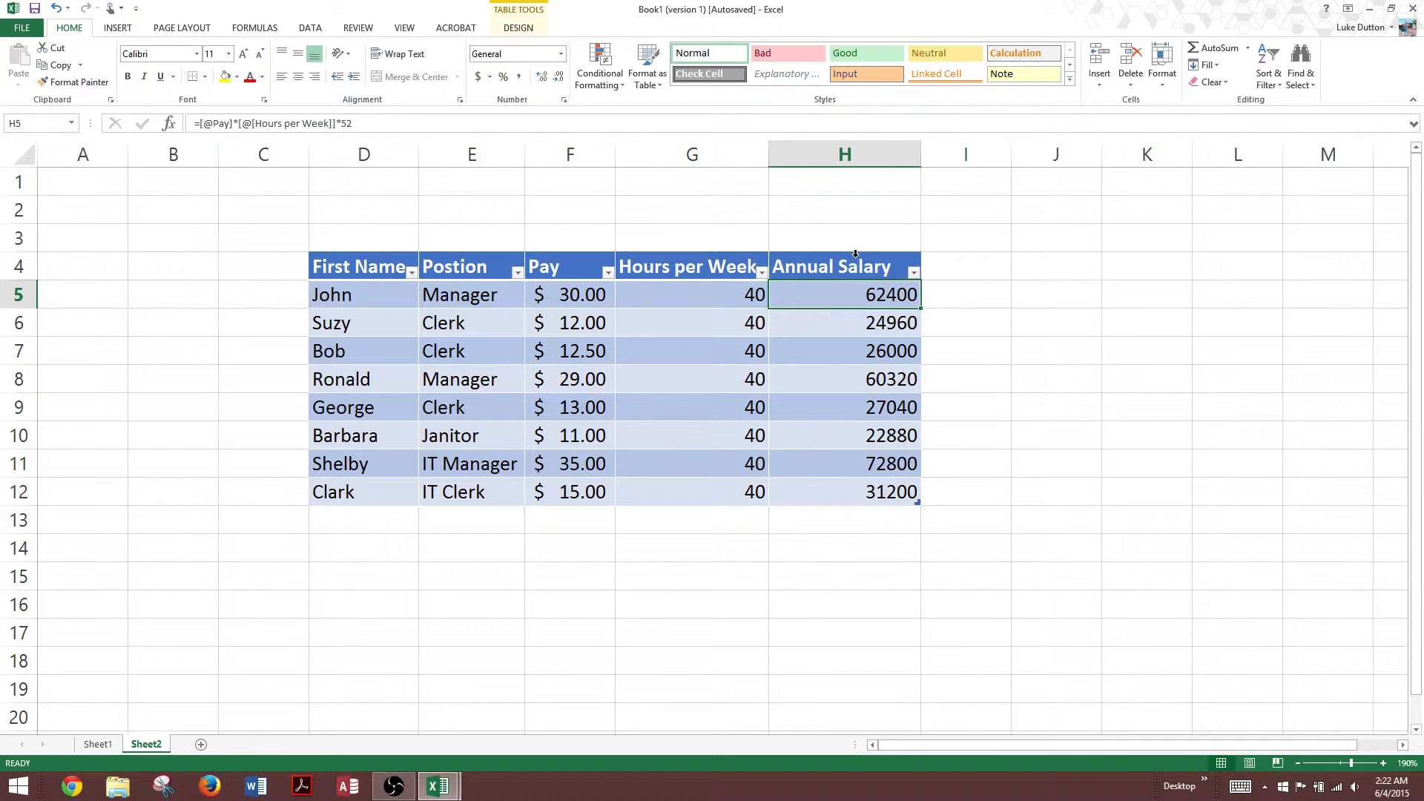
left_click(855, 255)
left_click(478, 77)
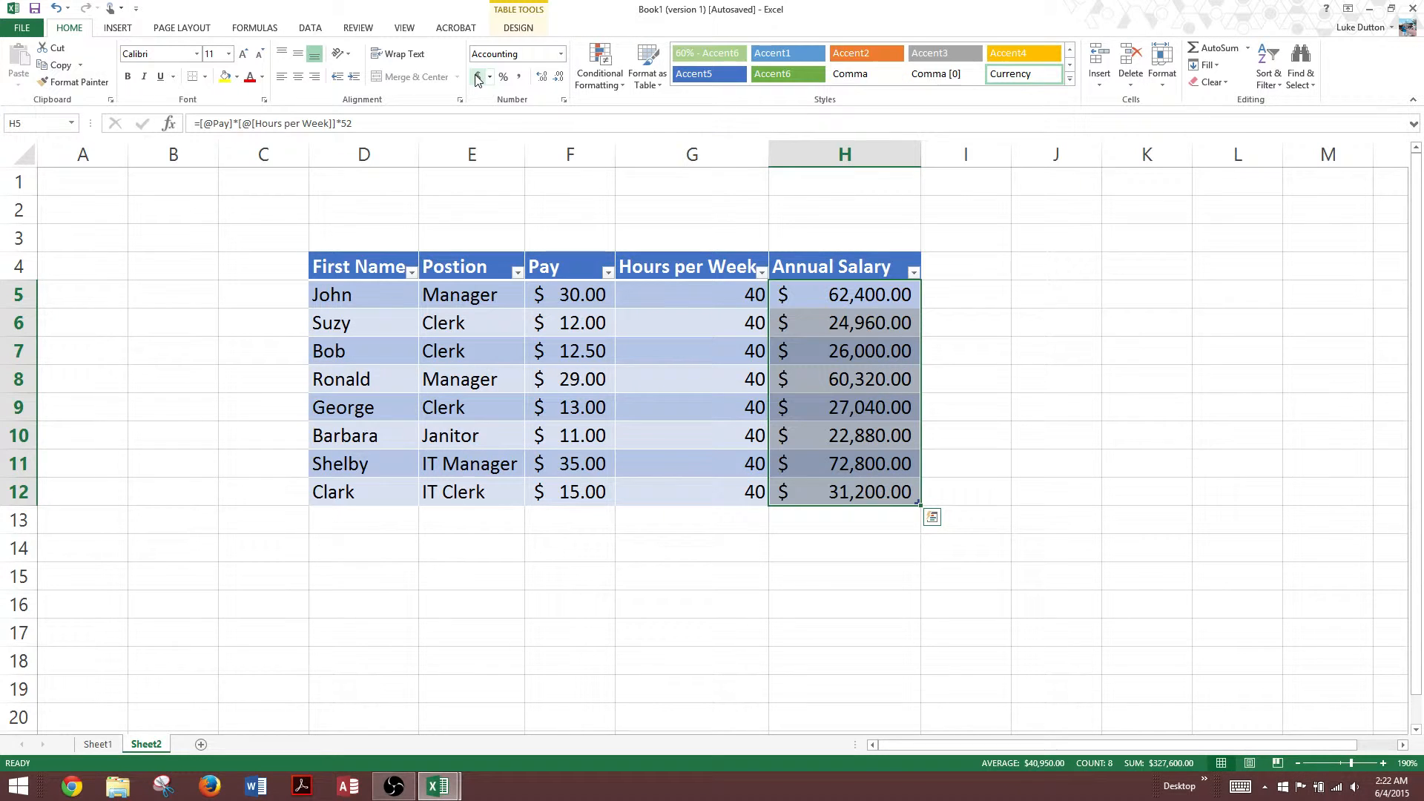
left_click(1062, 412)
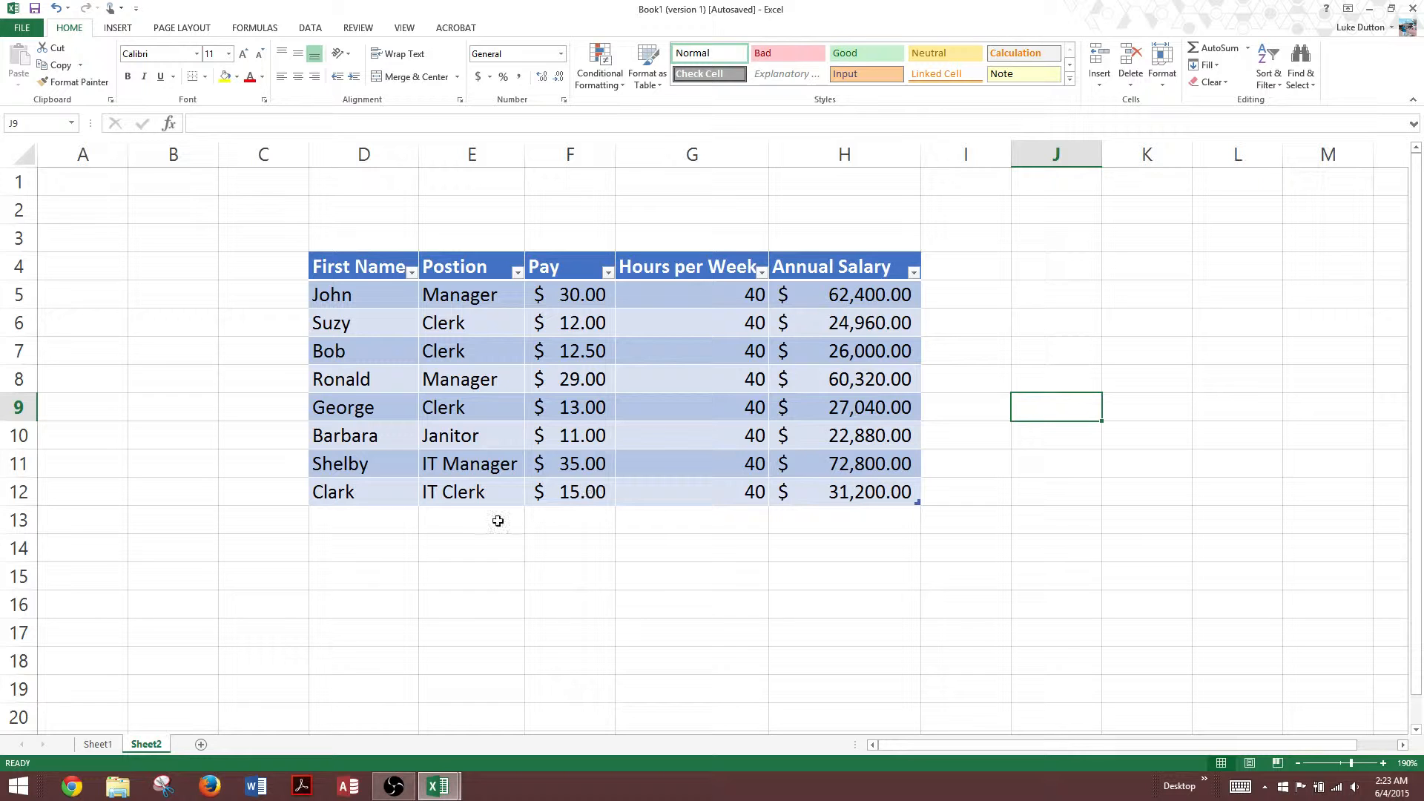
Step: Add an employee in row 13 directly below the table, entering a first name and the position "Lawn Care Manager"
left_click(363, 526)
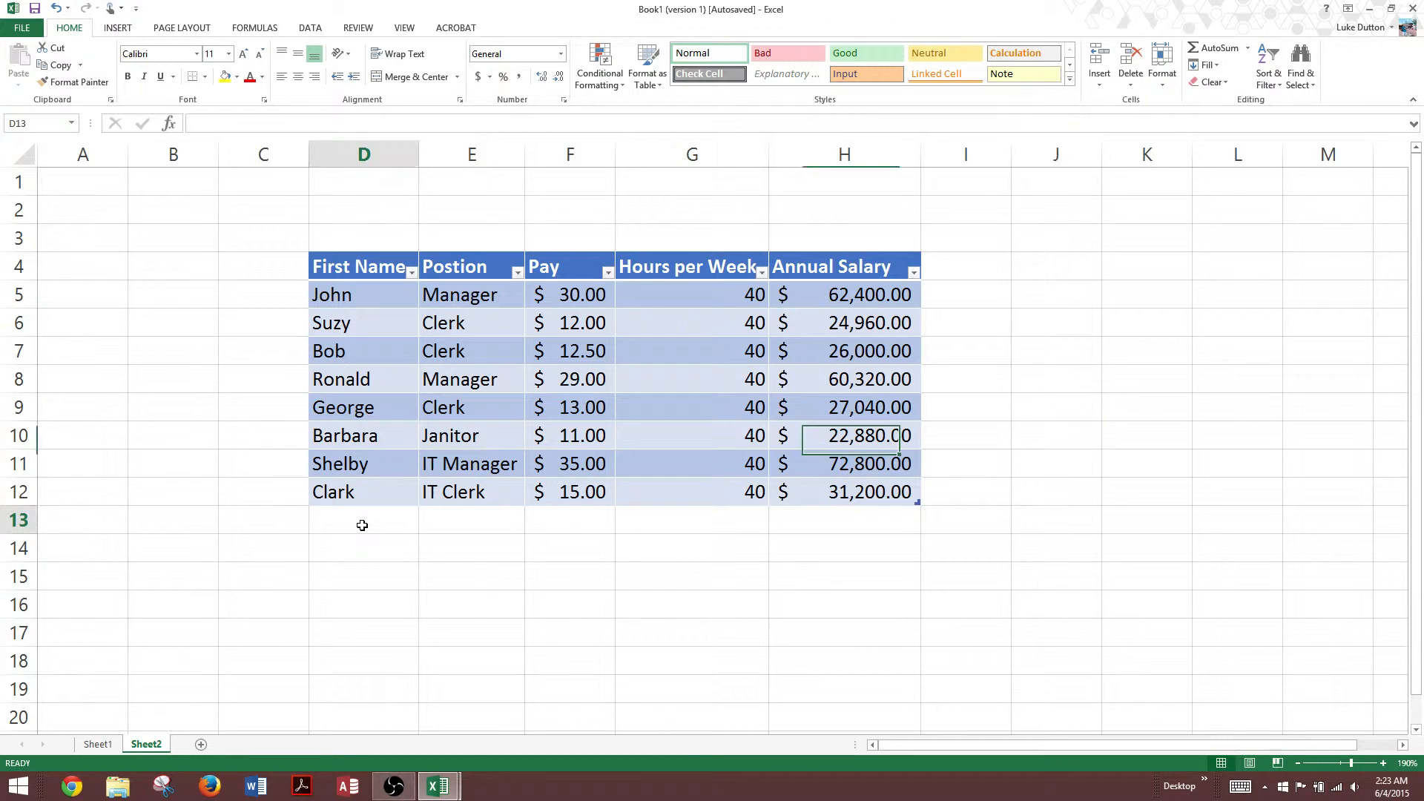
type("Joe")
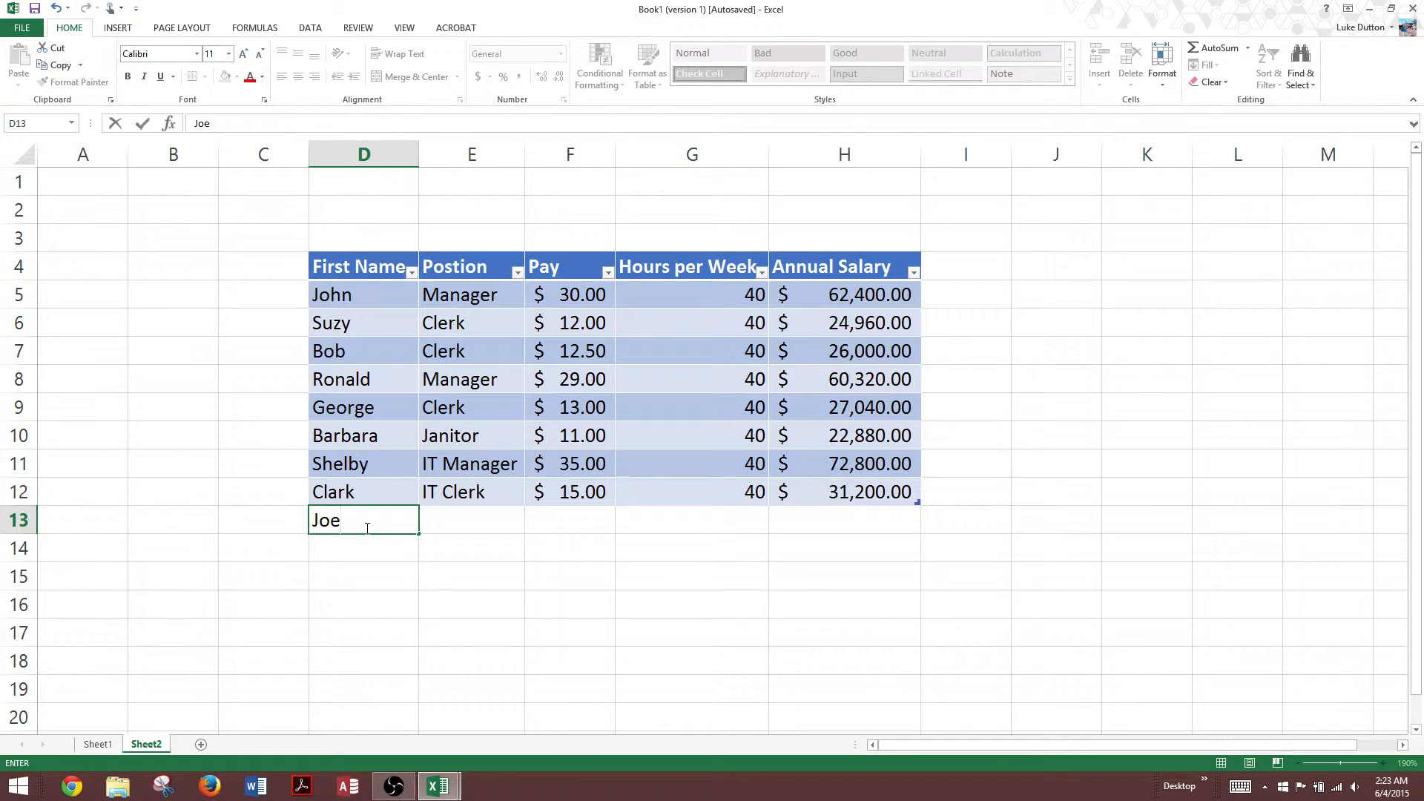
key("Tab")
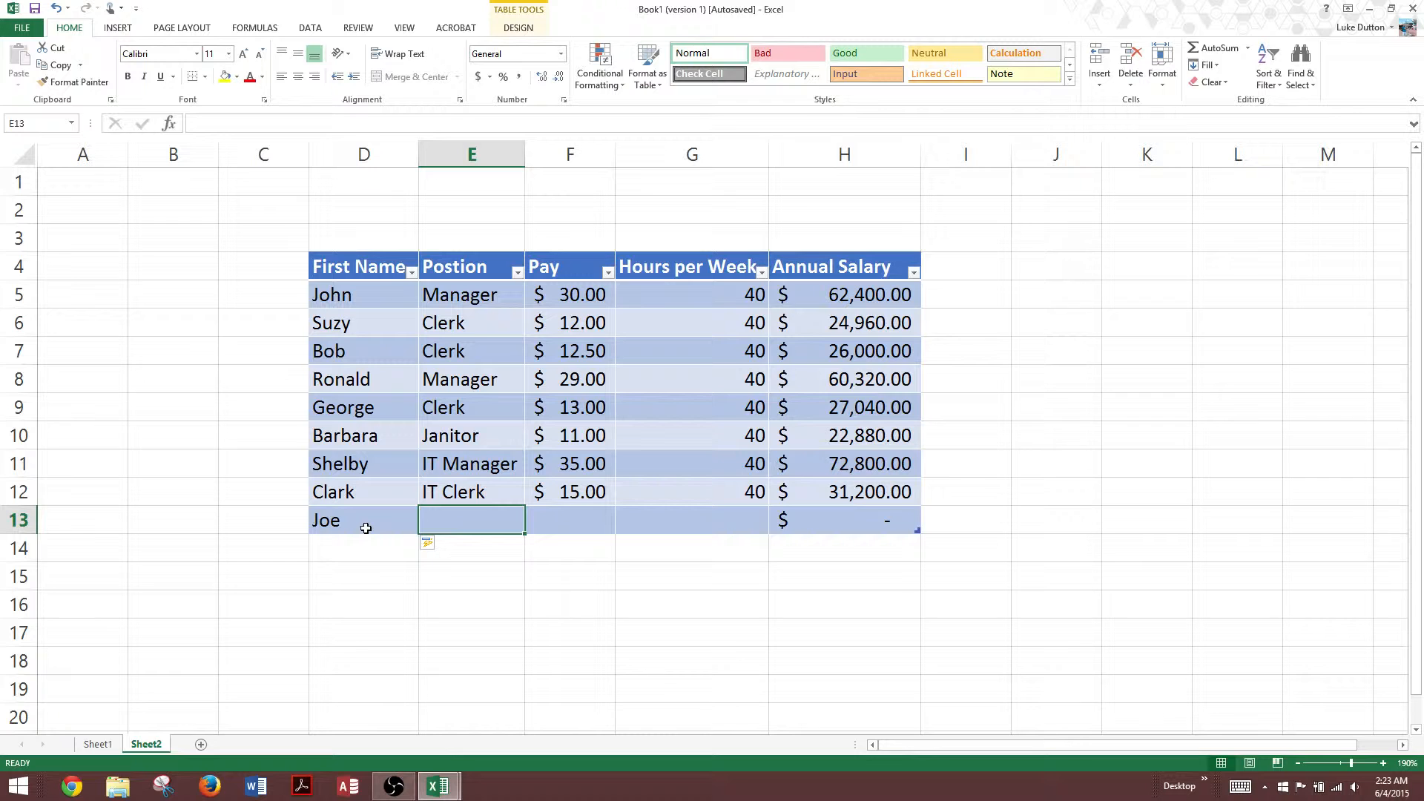
type("Lawn ")
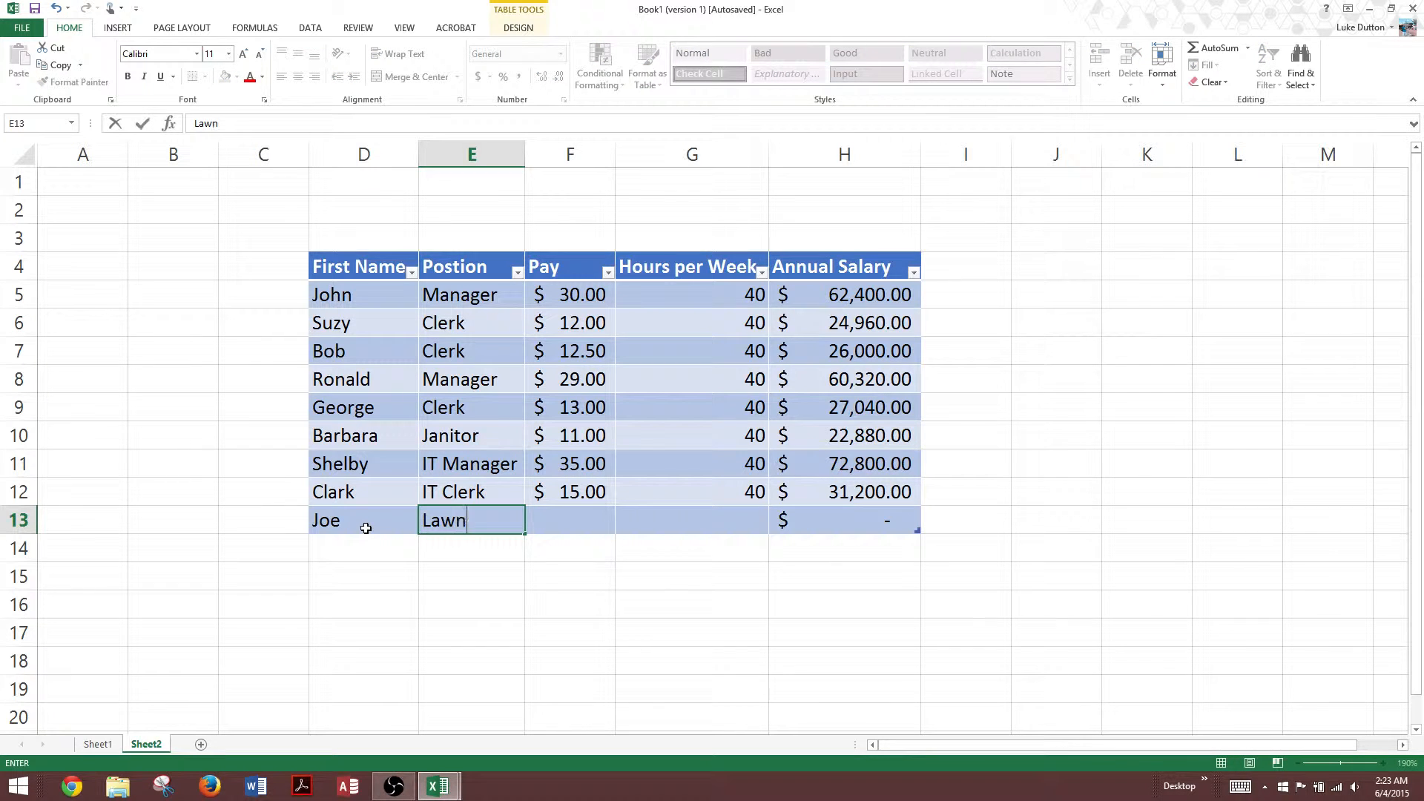
type("Care Manager")
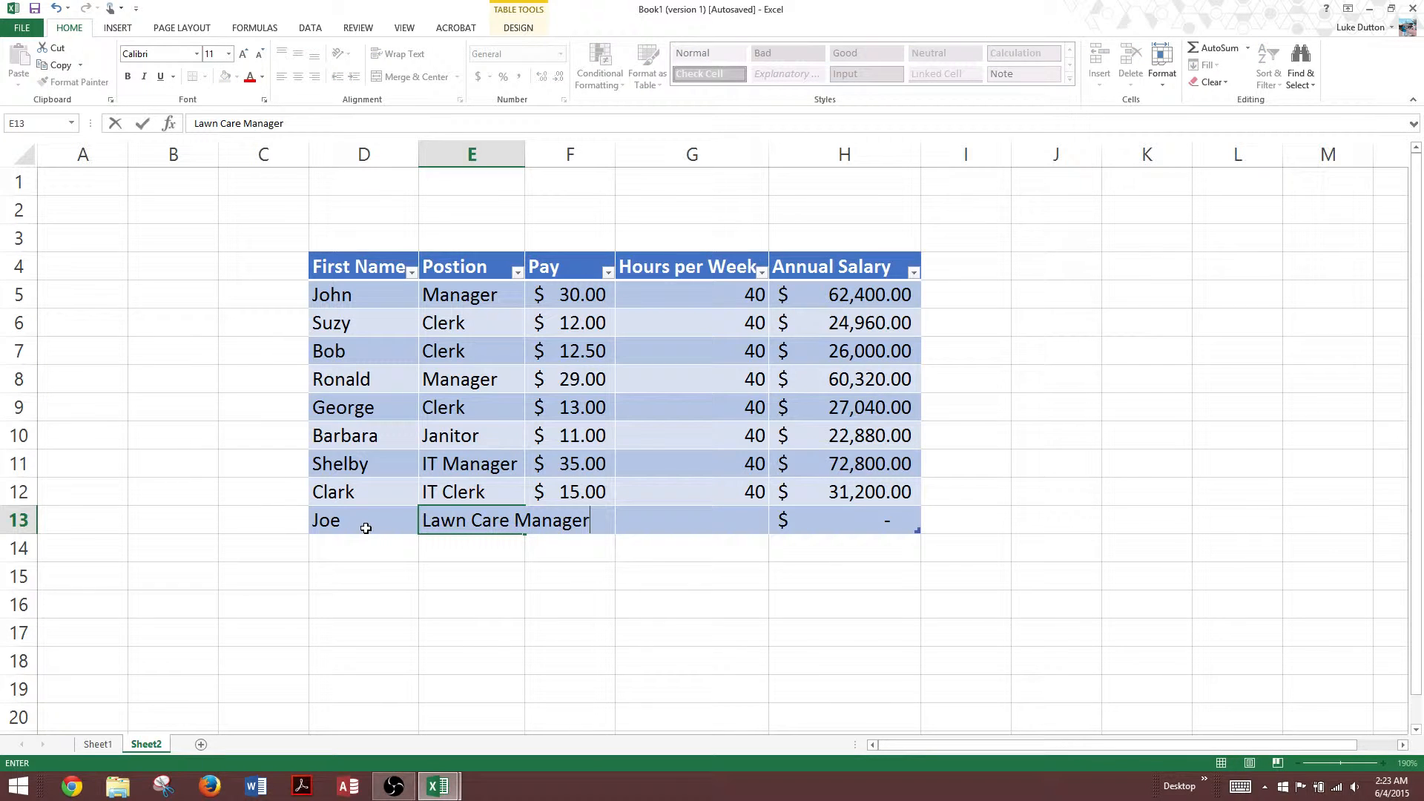
key("Return")
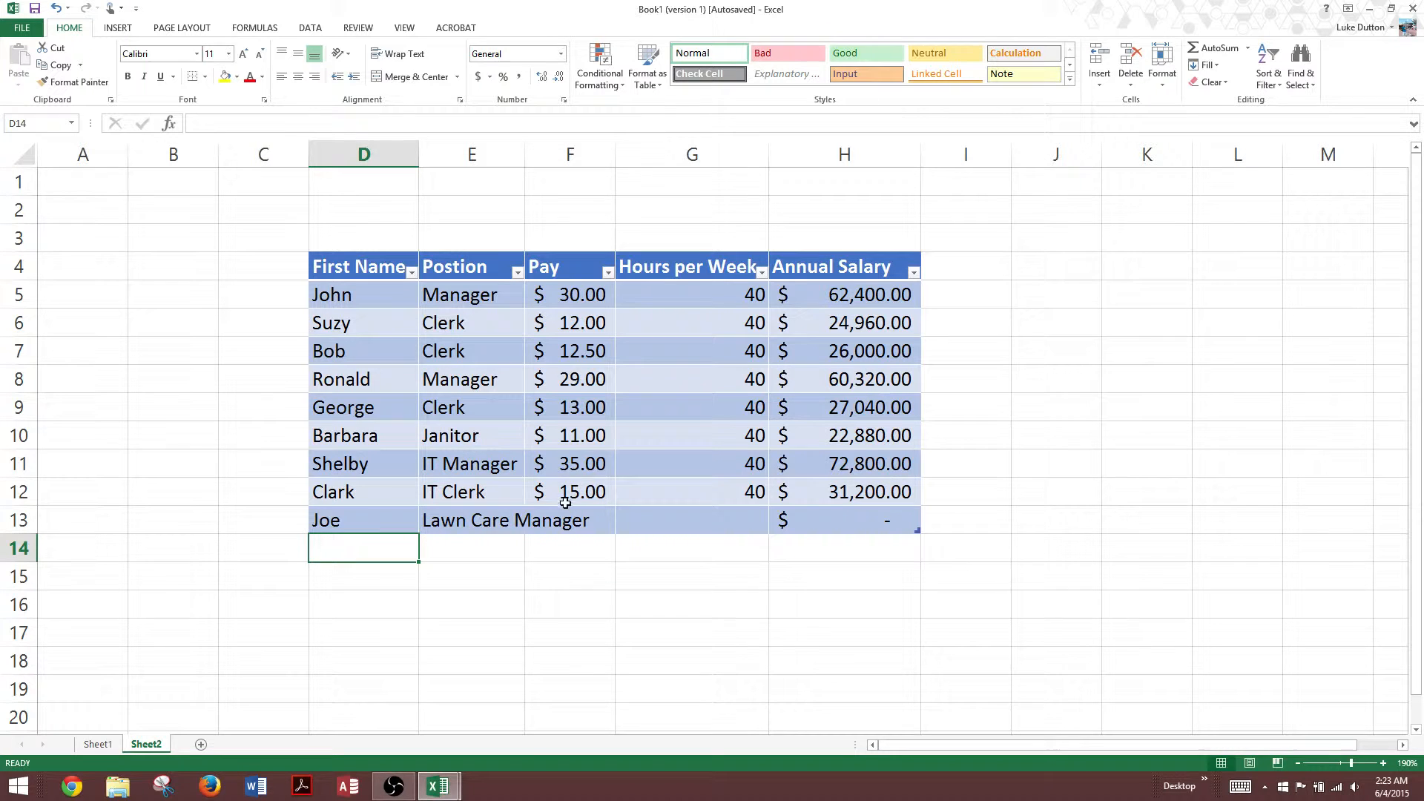
Step: Wrap the text in the table's first name and position columns, headers included, and deselect them
left_click(467, 249)
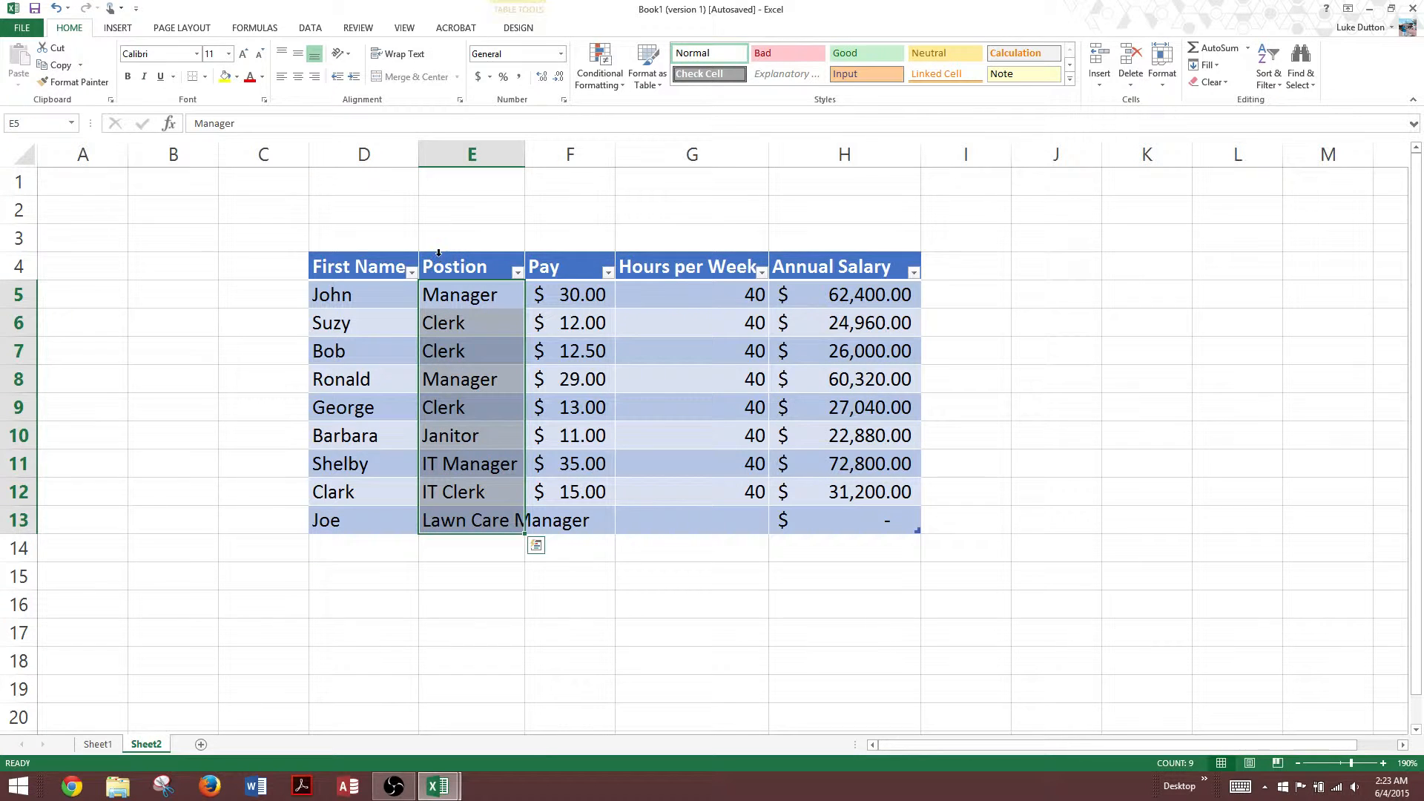
left_click_drag(451, 261, 371, 261)
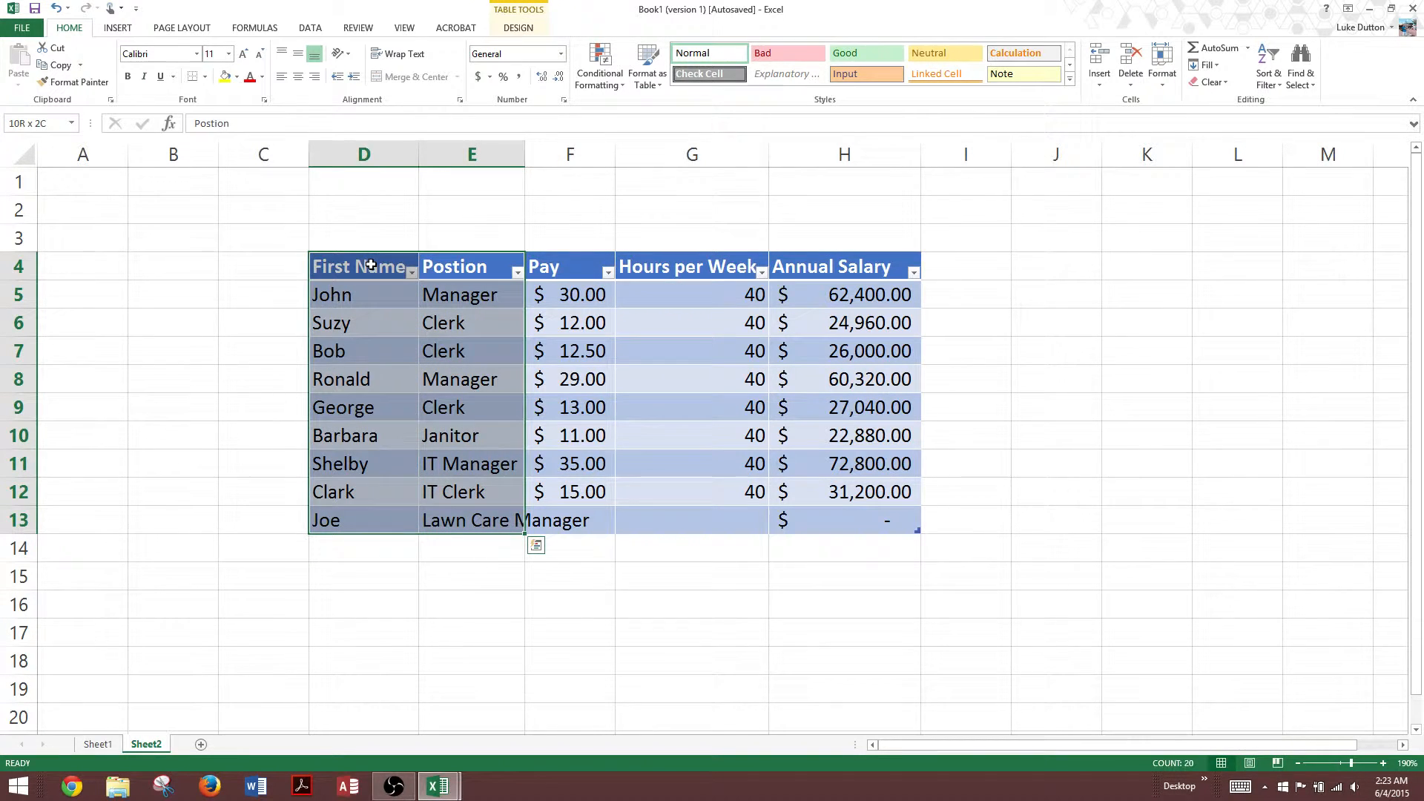
left_click(403, 61)
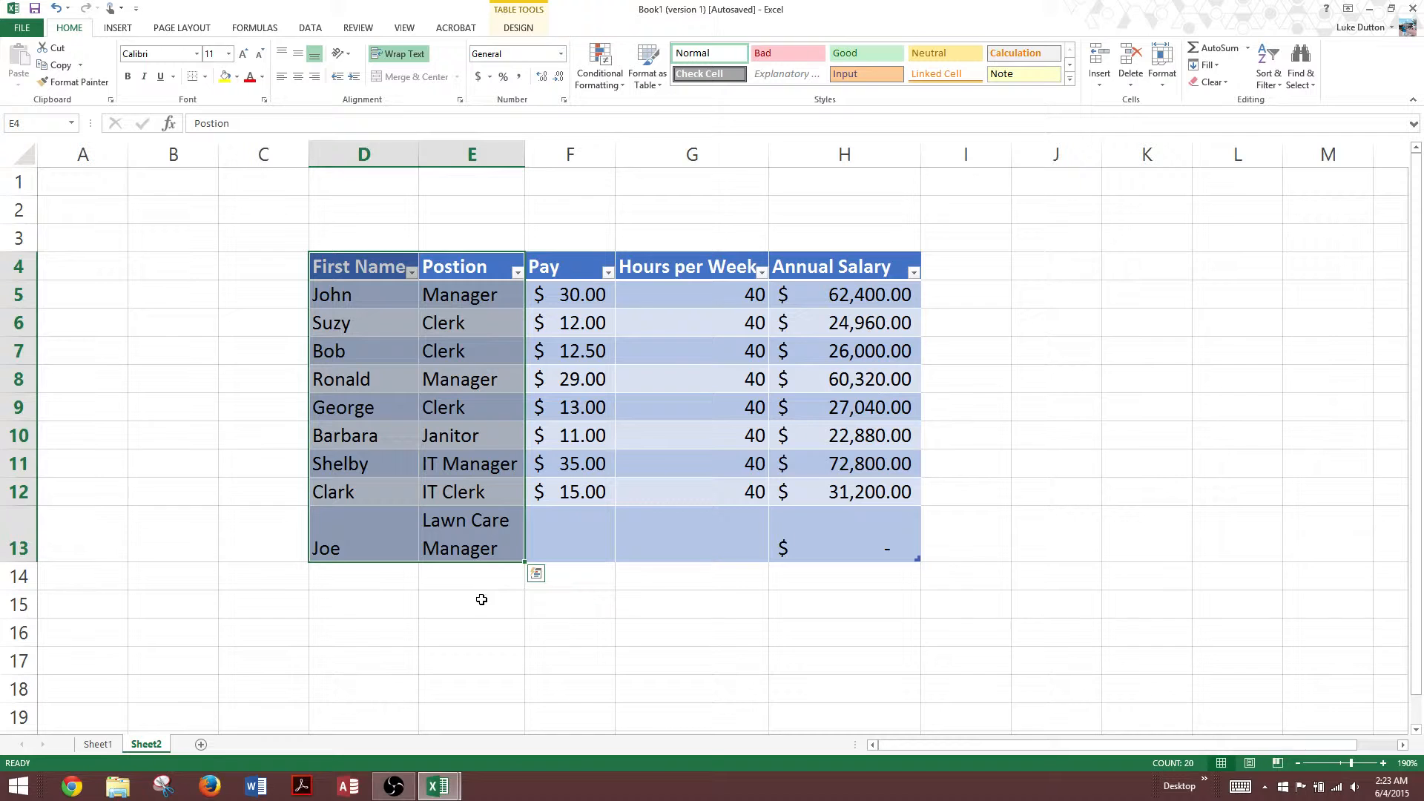
left_click(483, 599)
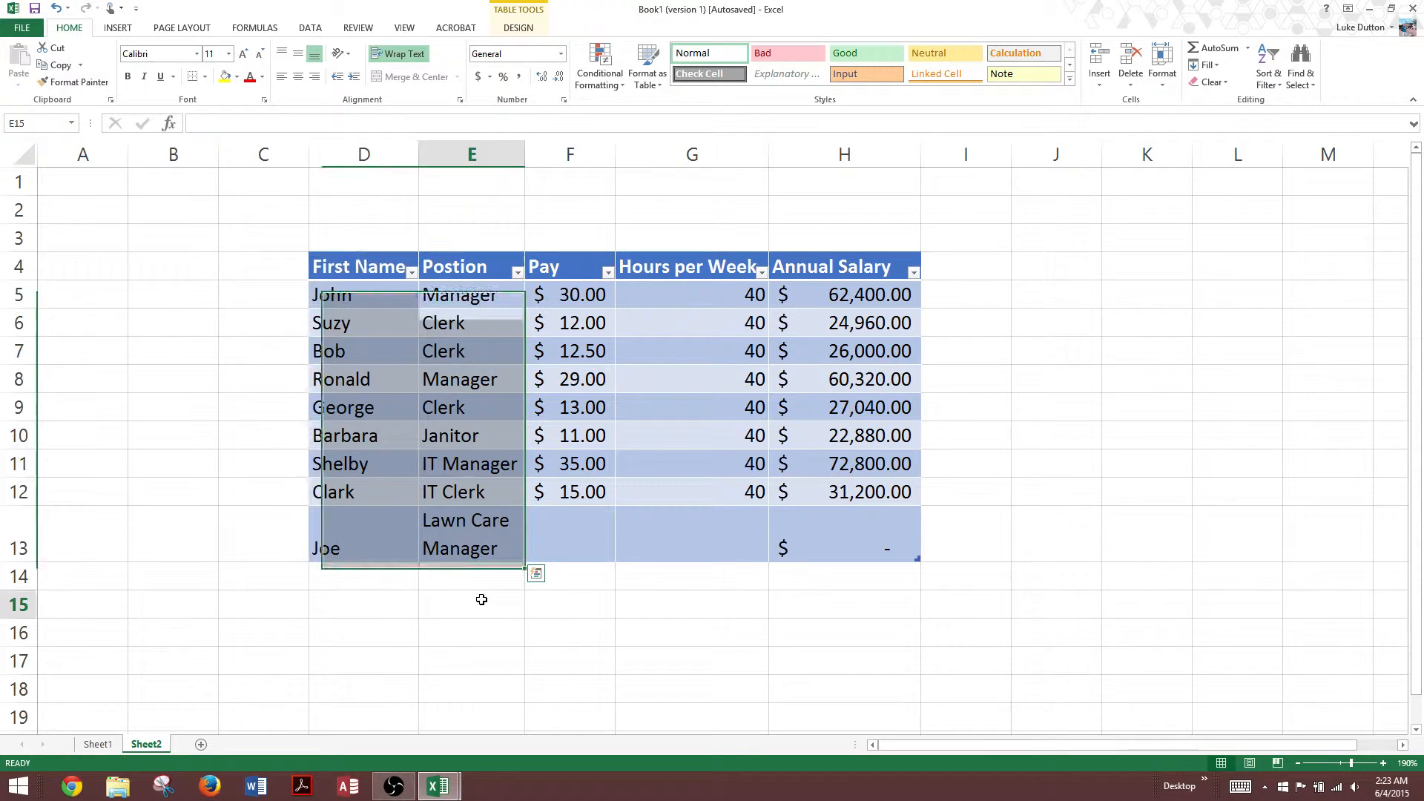
Step: Complete the new employee's row 13 with a pay of 7.00 and 20 hours per week
left_click(572, 533)
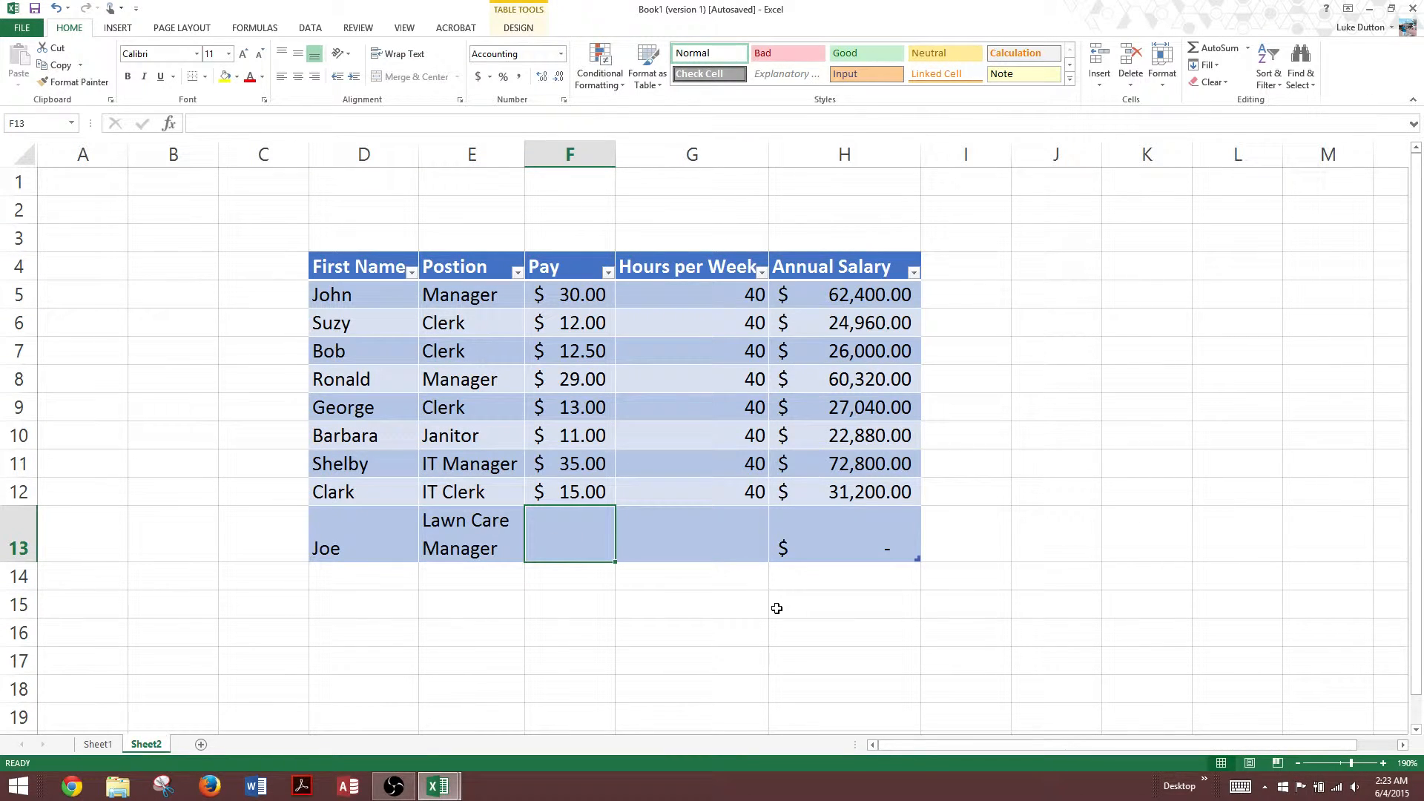
type("7.00")
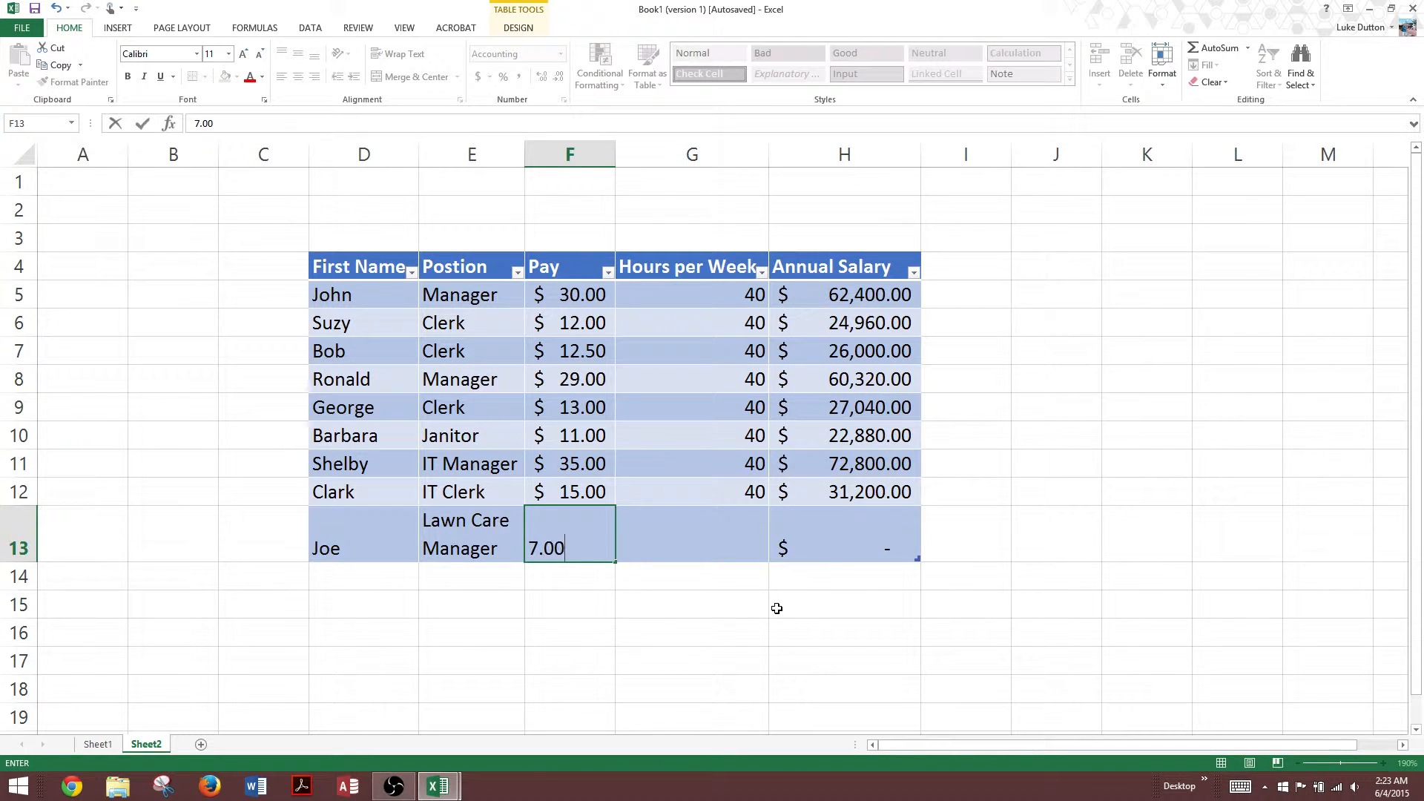
key("Tab")
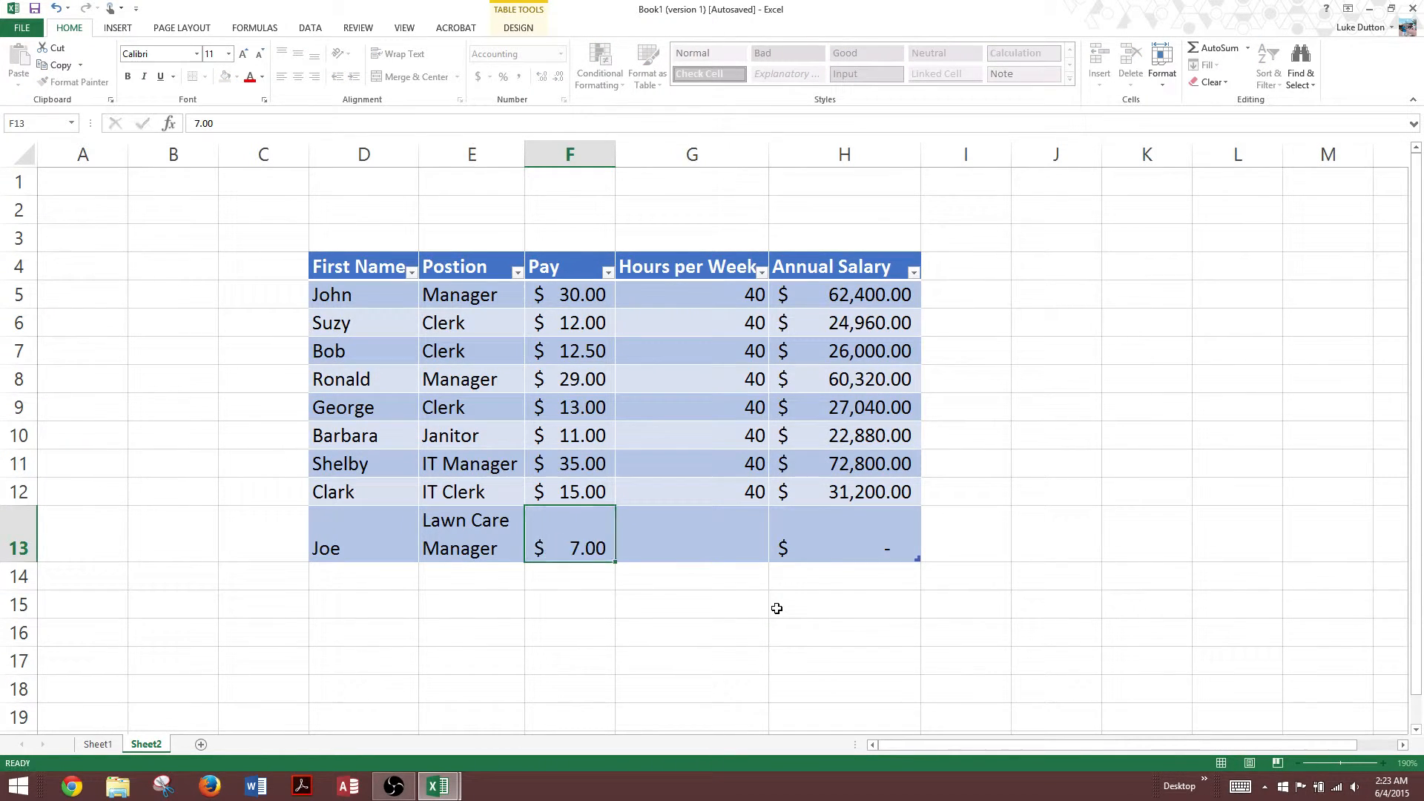
type("20")
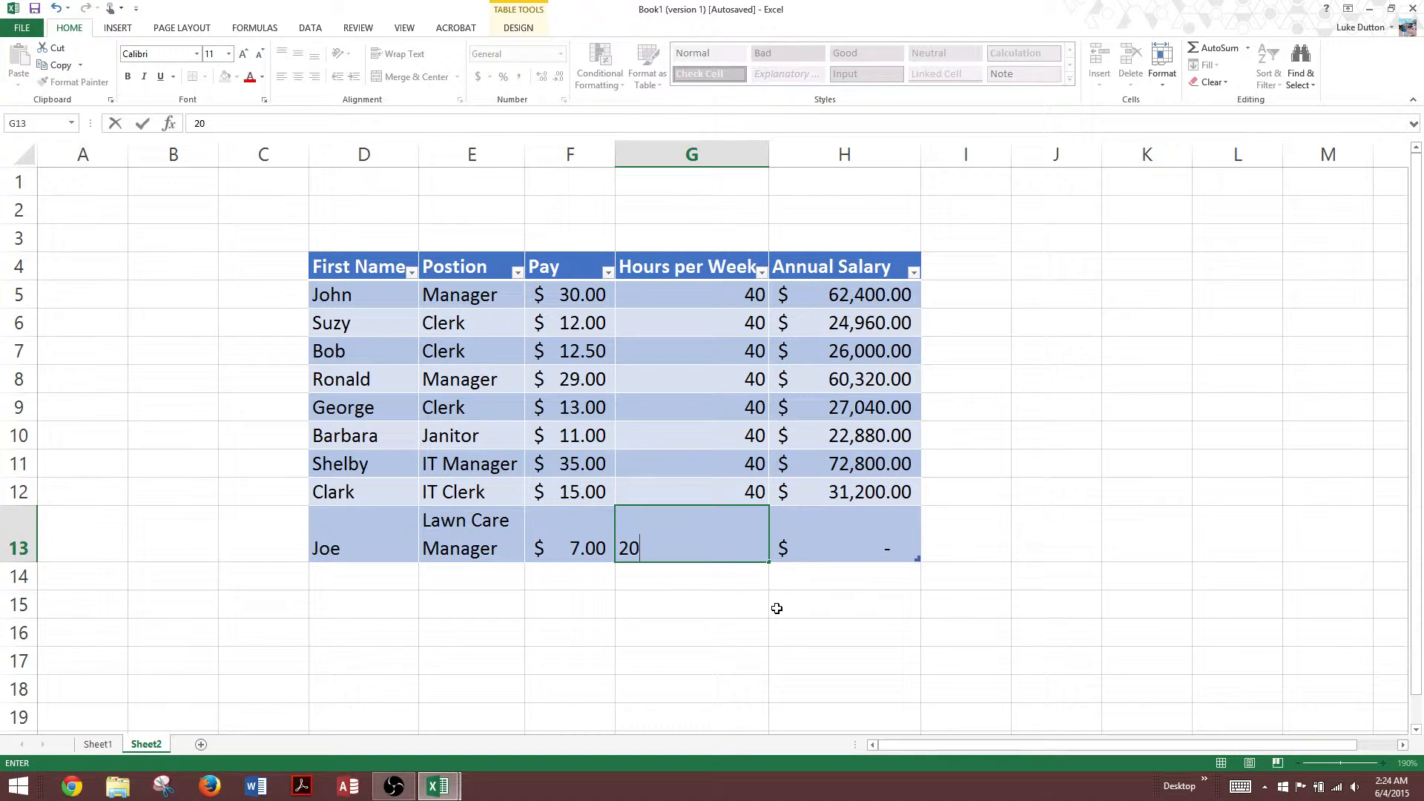
key("Tab")
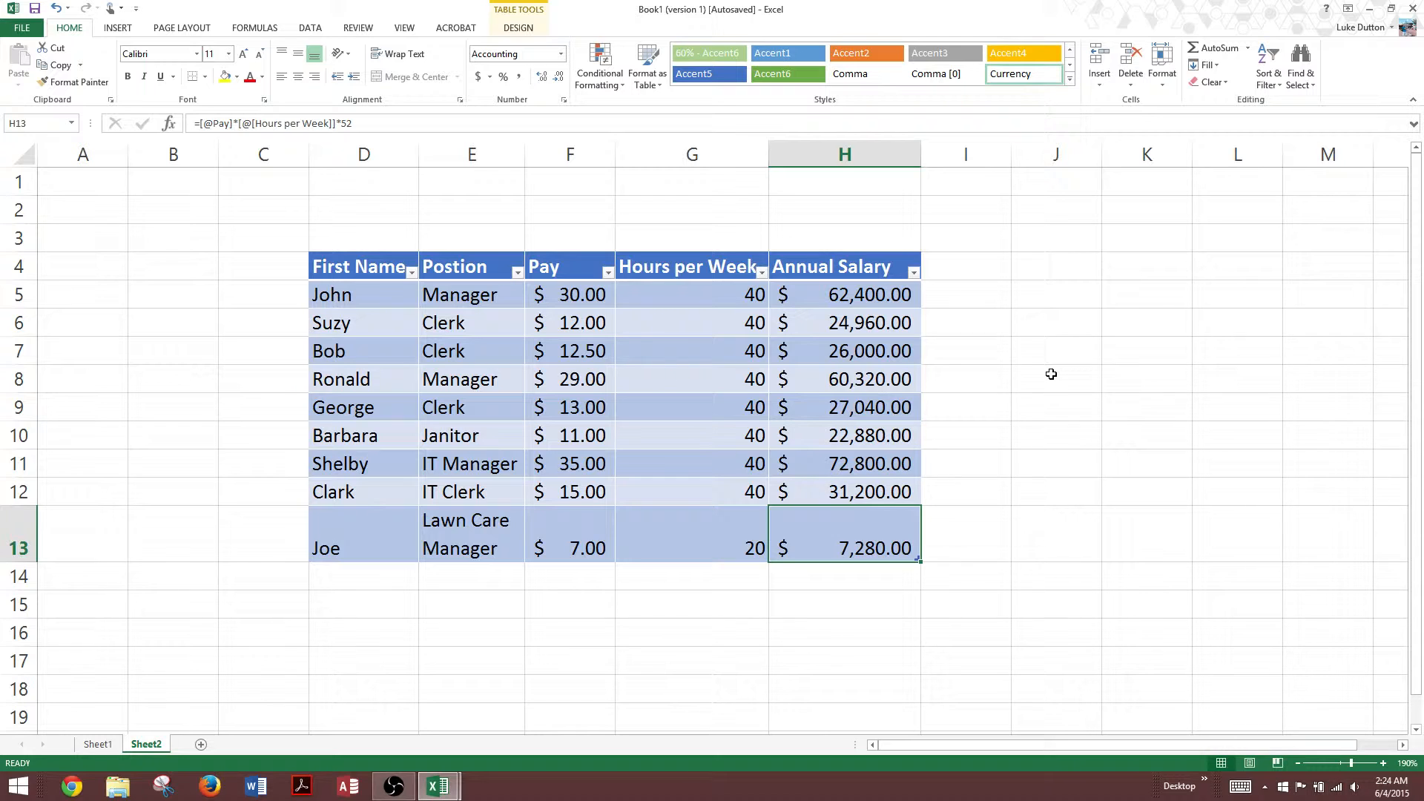
left_click(1045, 426)
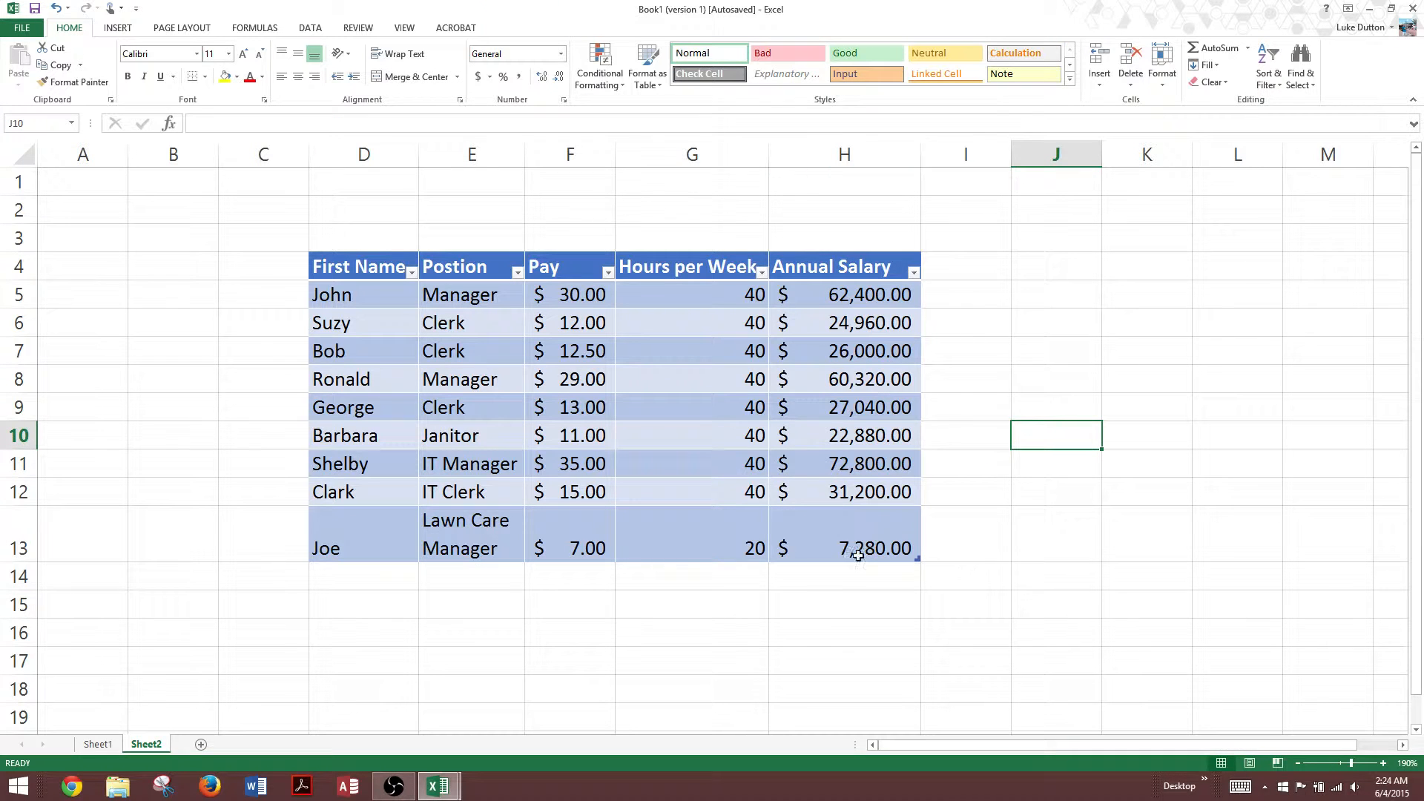
Step: Start a new conditional formatting rule for the table's data rows D5:H13 that uses a formula to determine which cells to format
left_click_drag(859, 555, 331, 294)
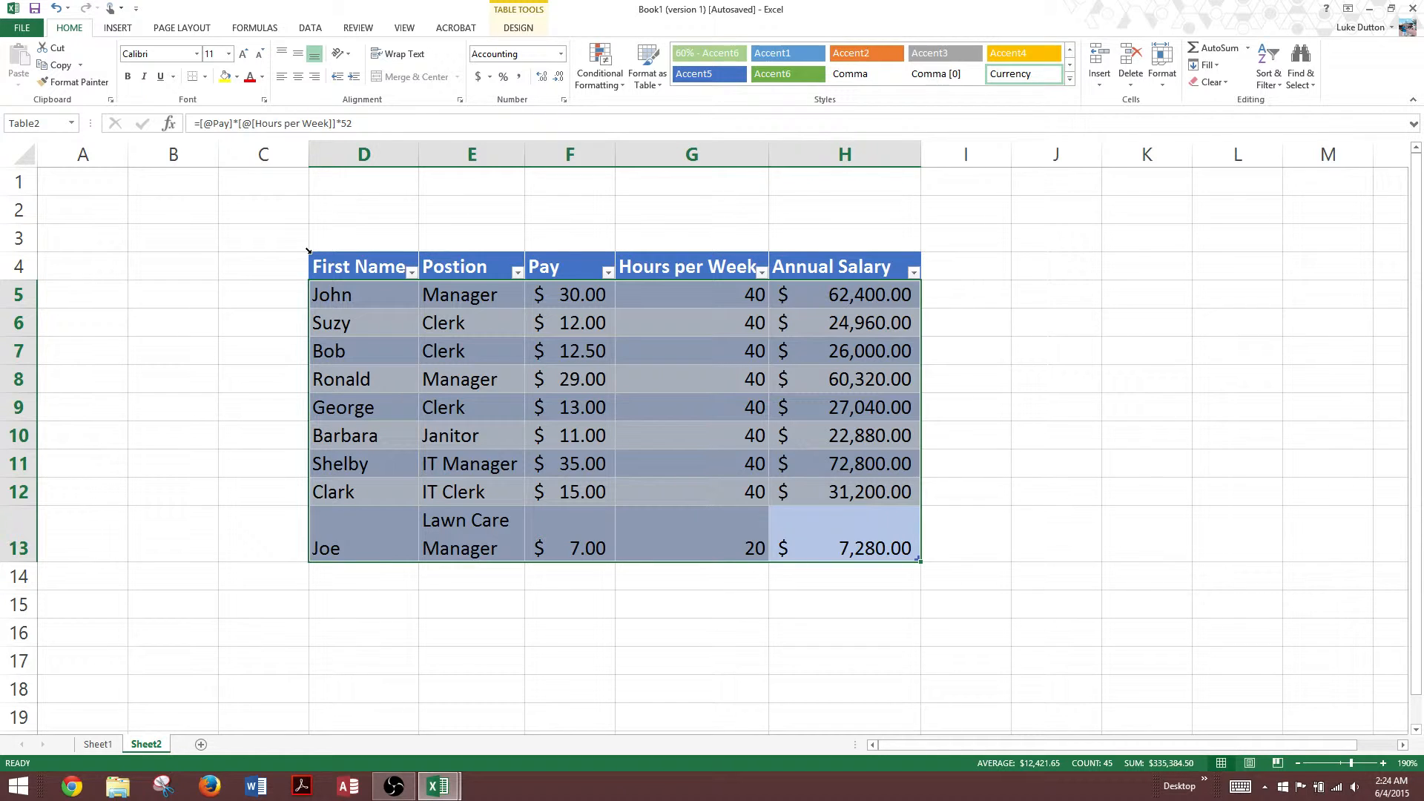
left_click(309, 252)
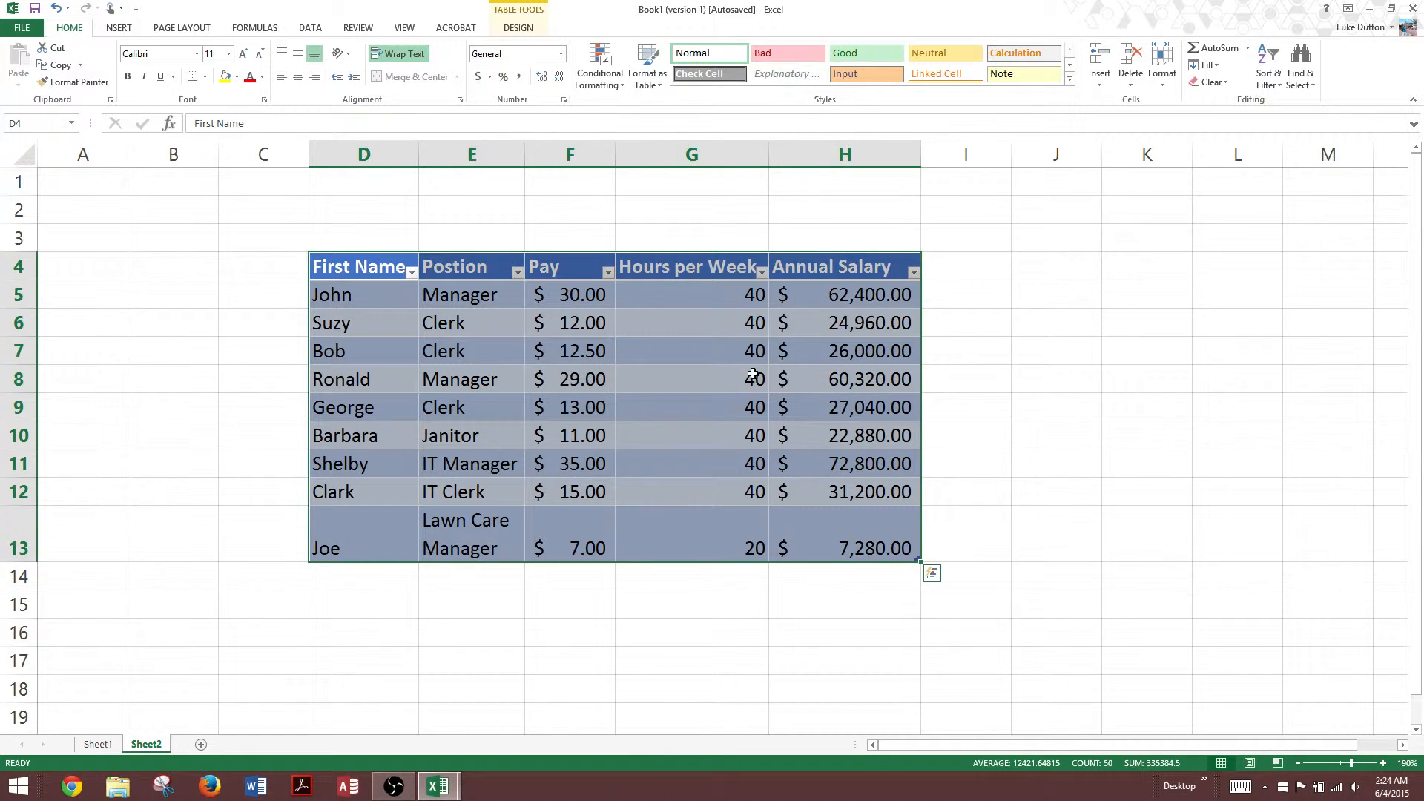
left_click(311, 254)
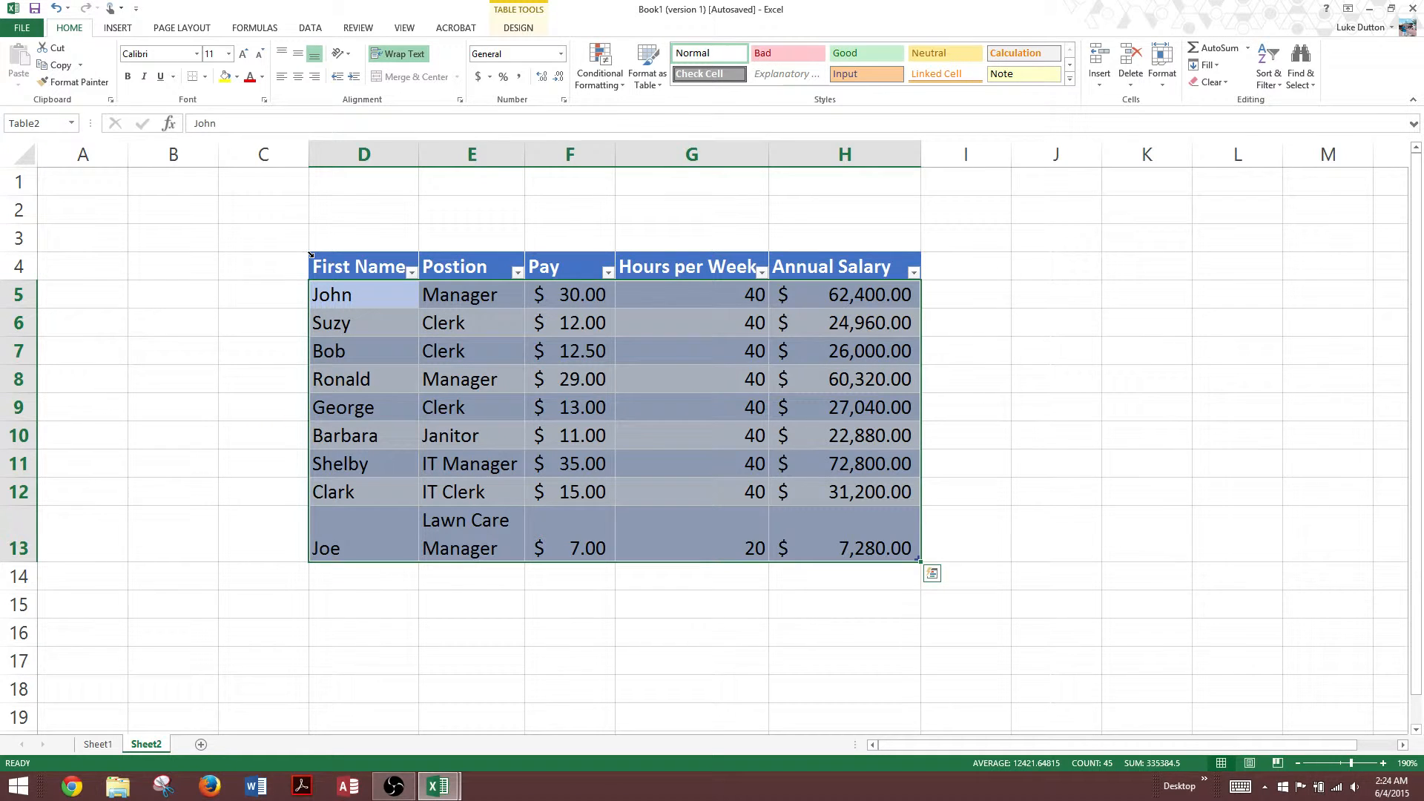
left_click(311, 255)
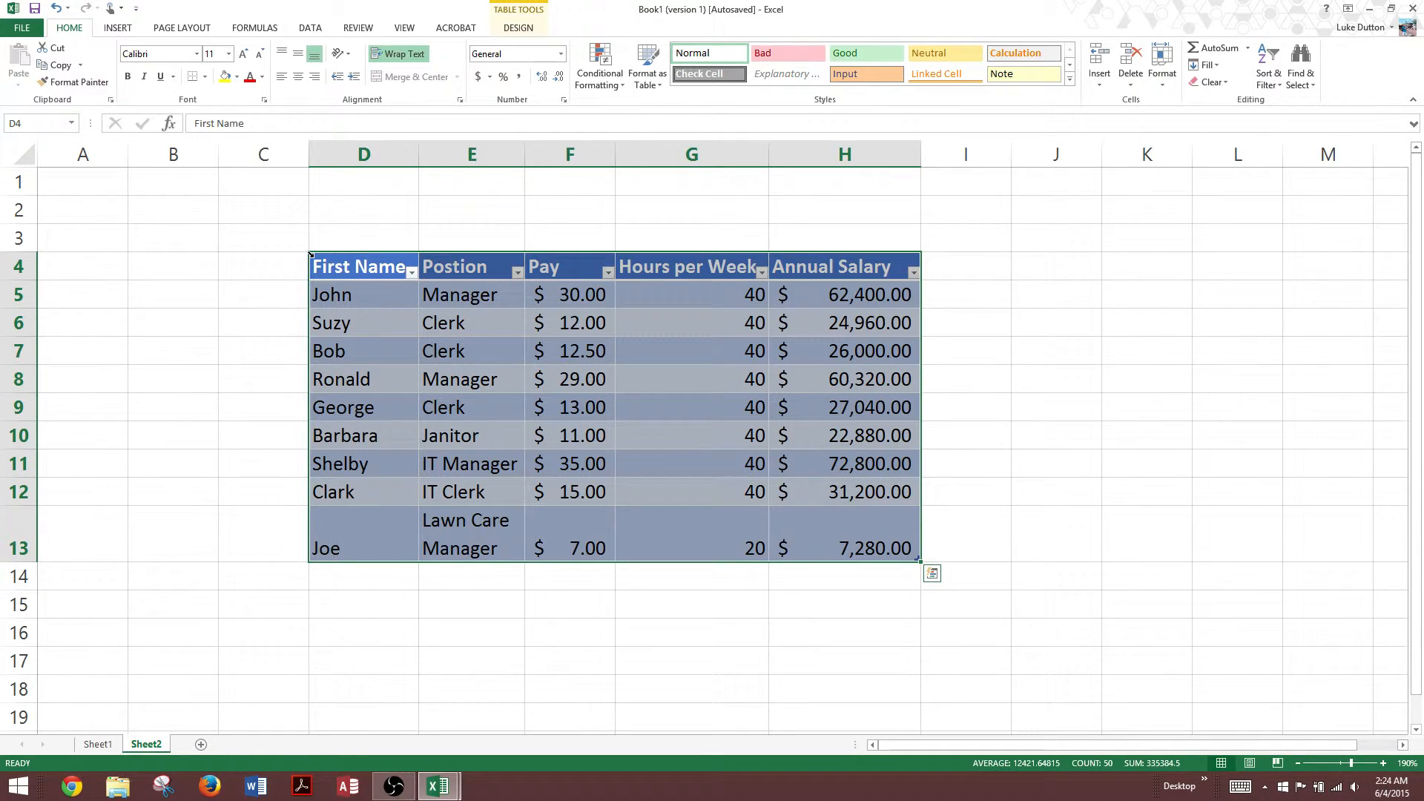
left_click(311, 254)
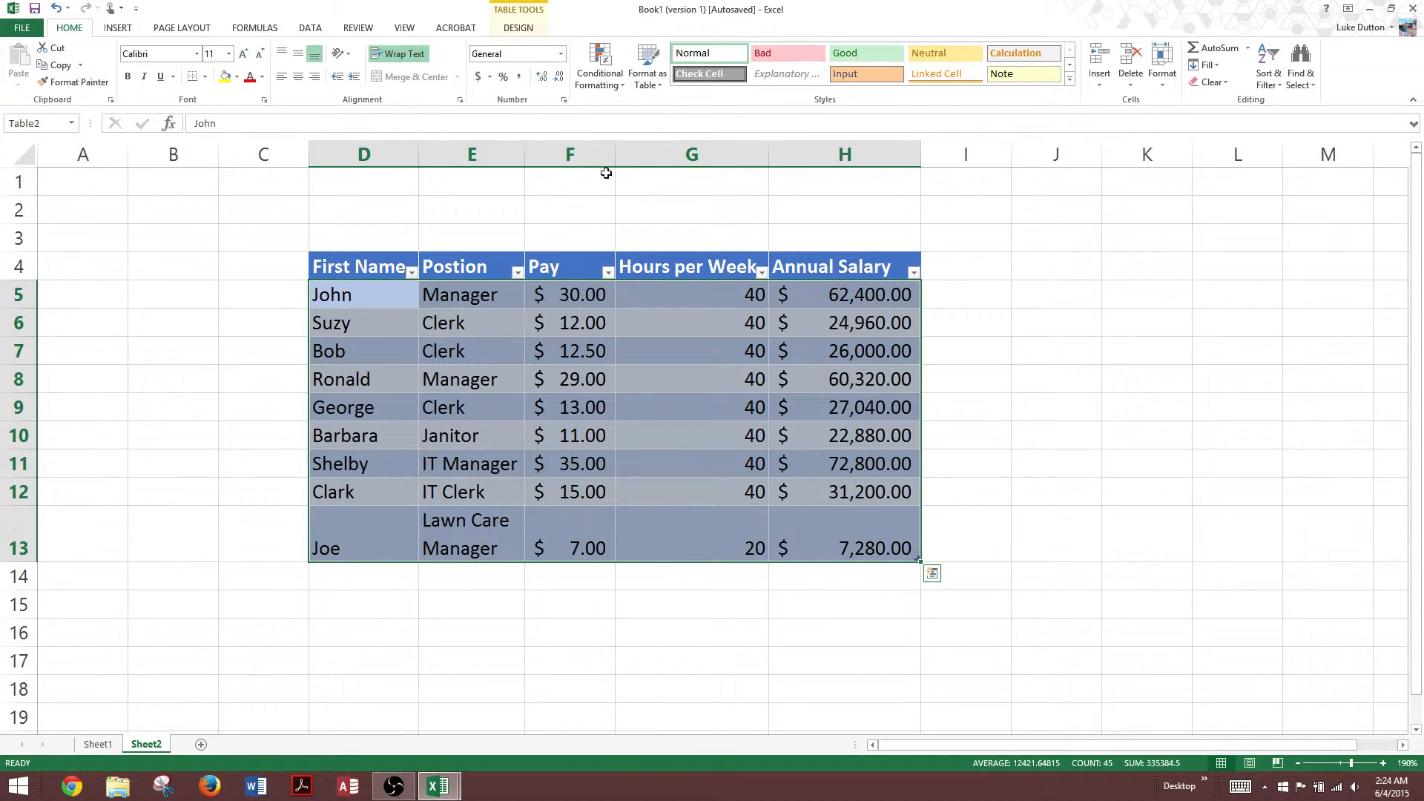
left_click(612, 82)
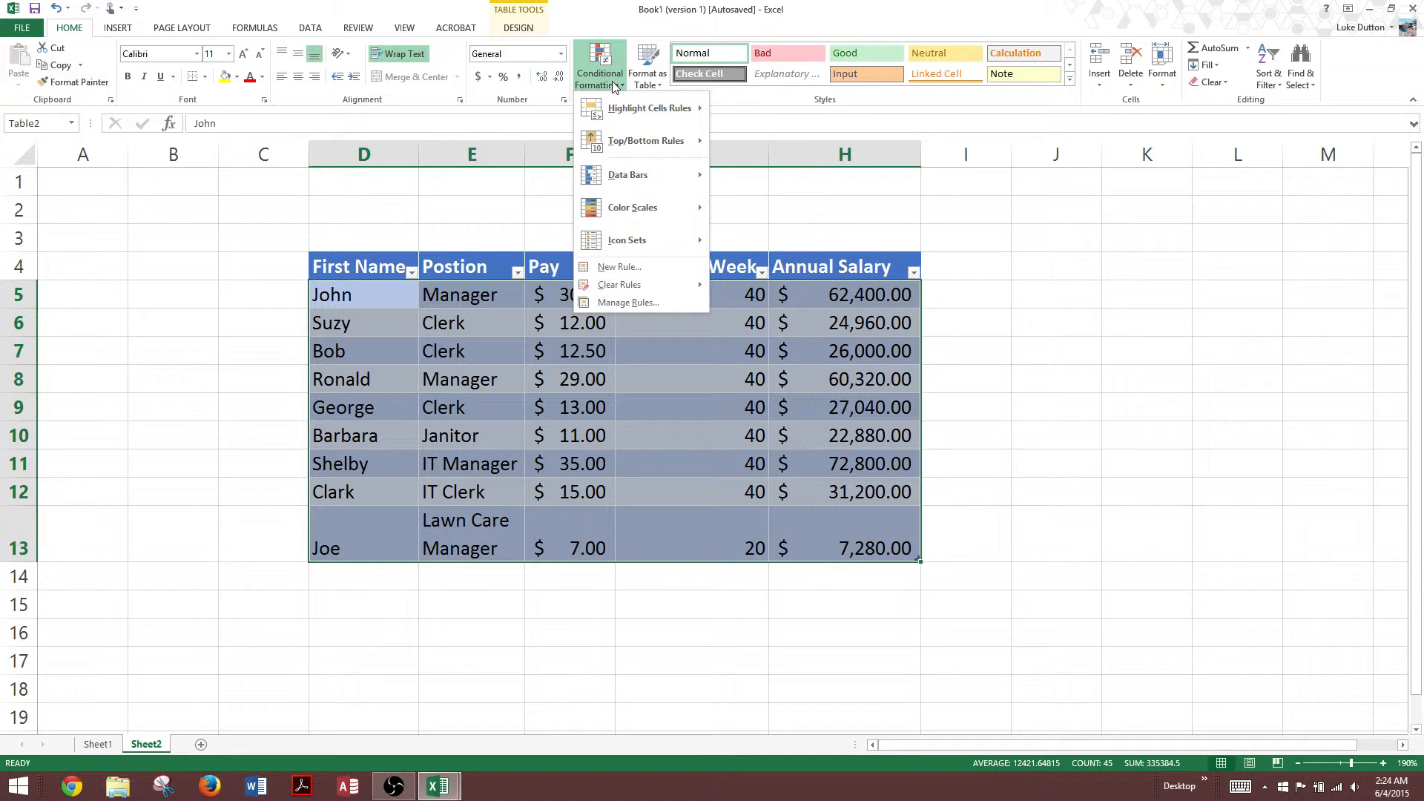
left_click(645, 266)
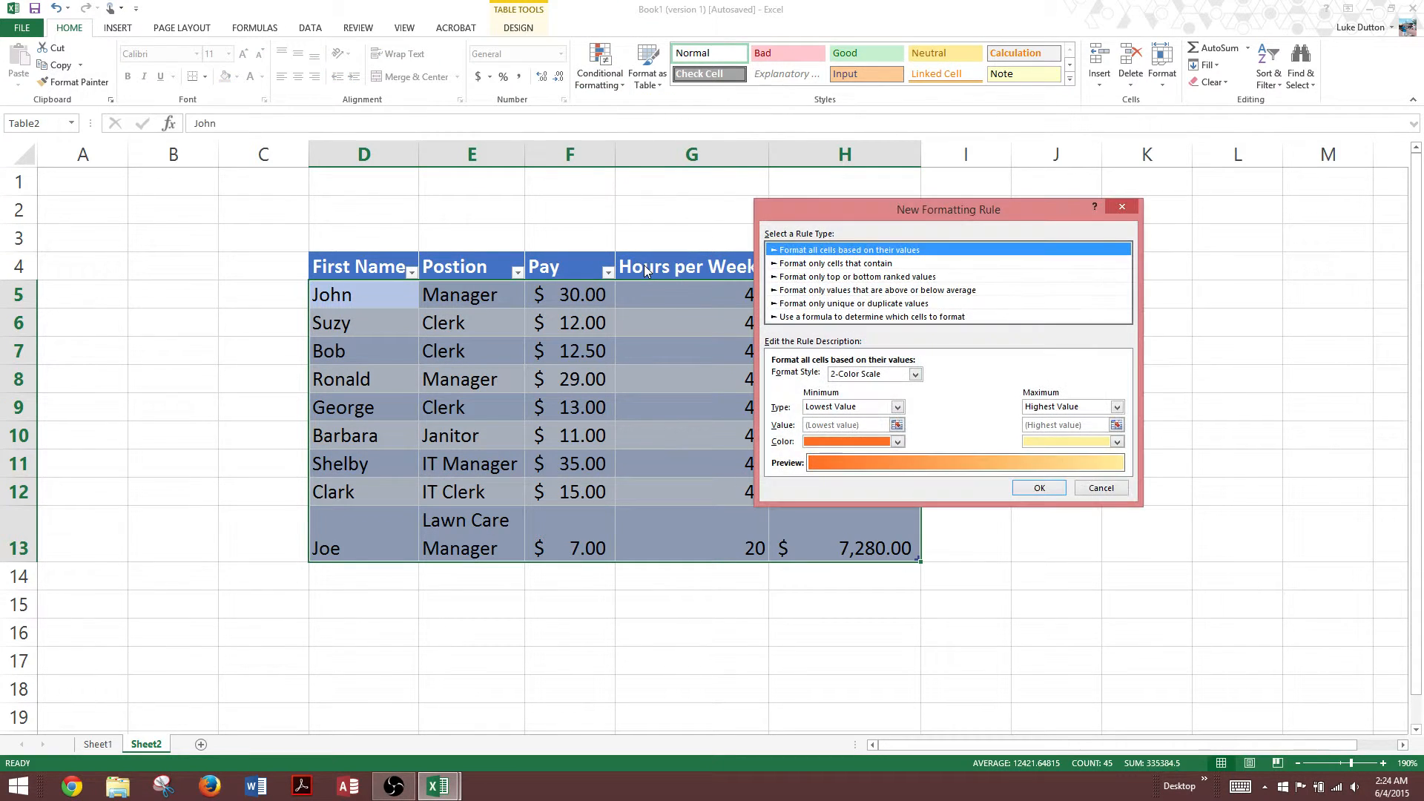
left_click(792, 317)
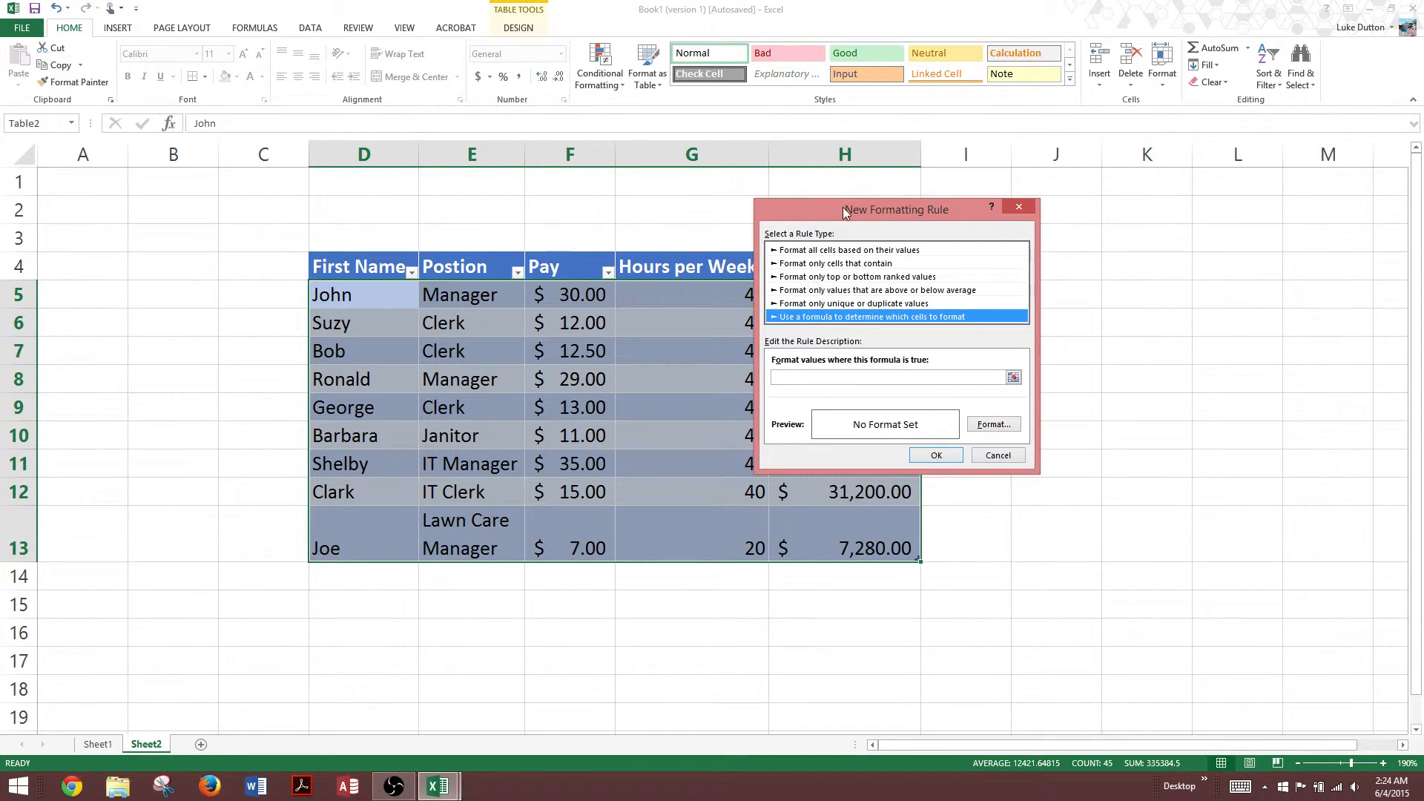
left_click_drag(843, 210, 1085, 223)
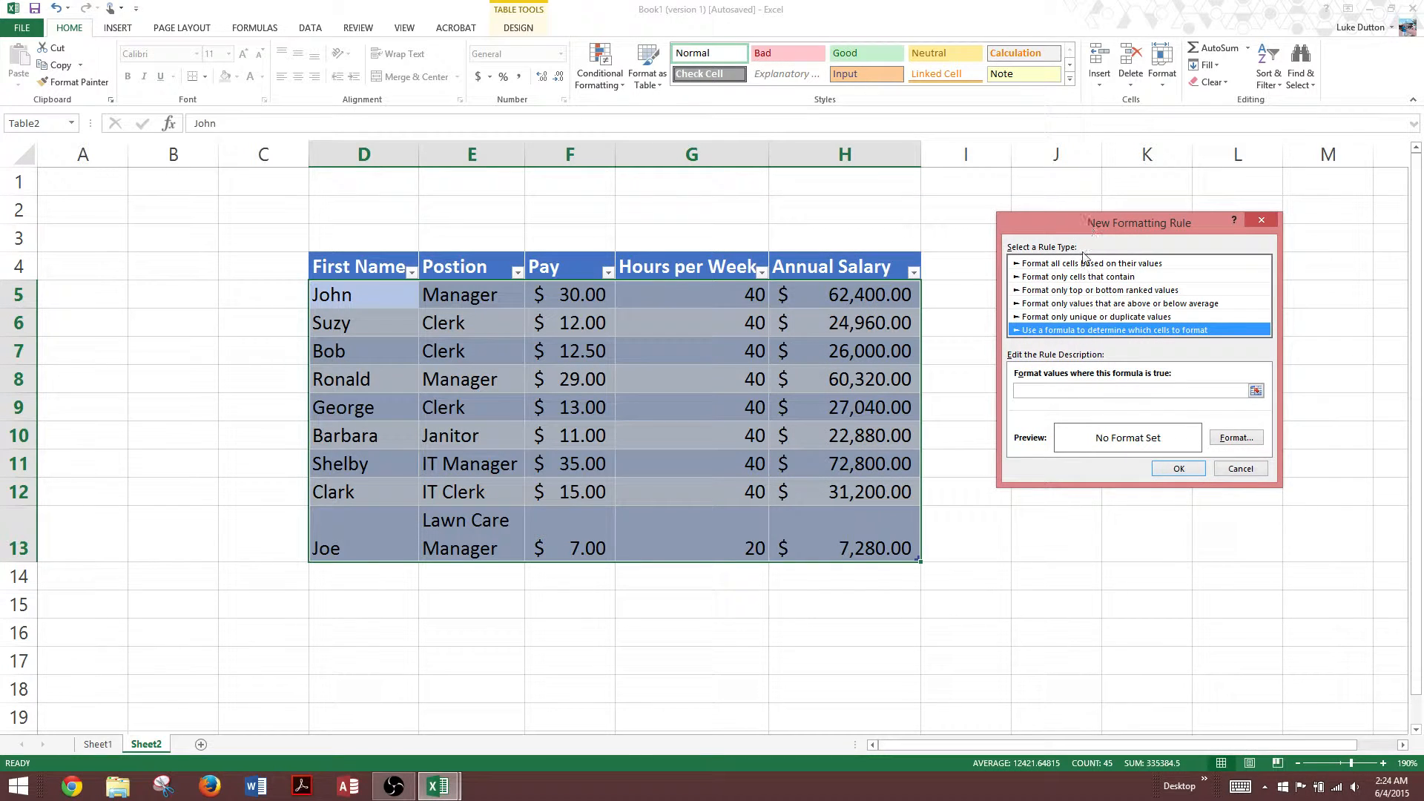
Step: Set the rule's formula to =$H5>30000, referencing the Annual Salary column with only the column fixed
left_click(1034, 391)
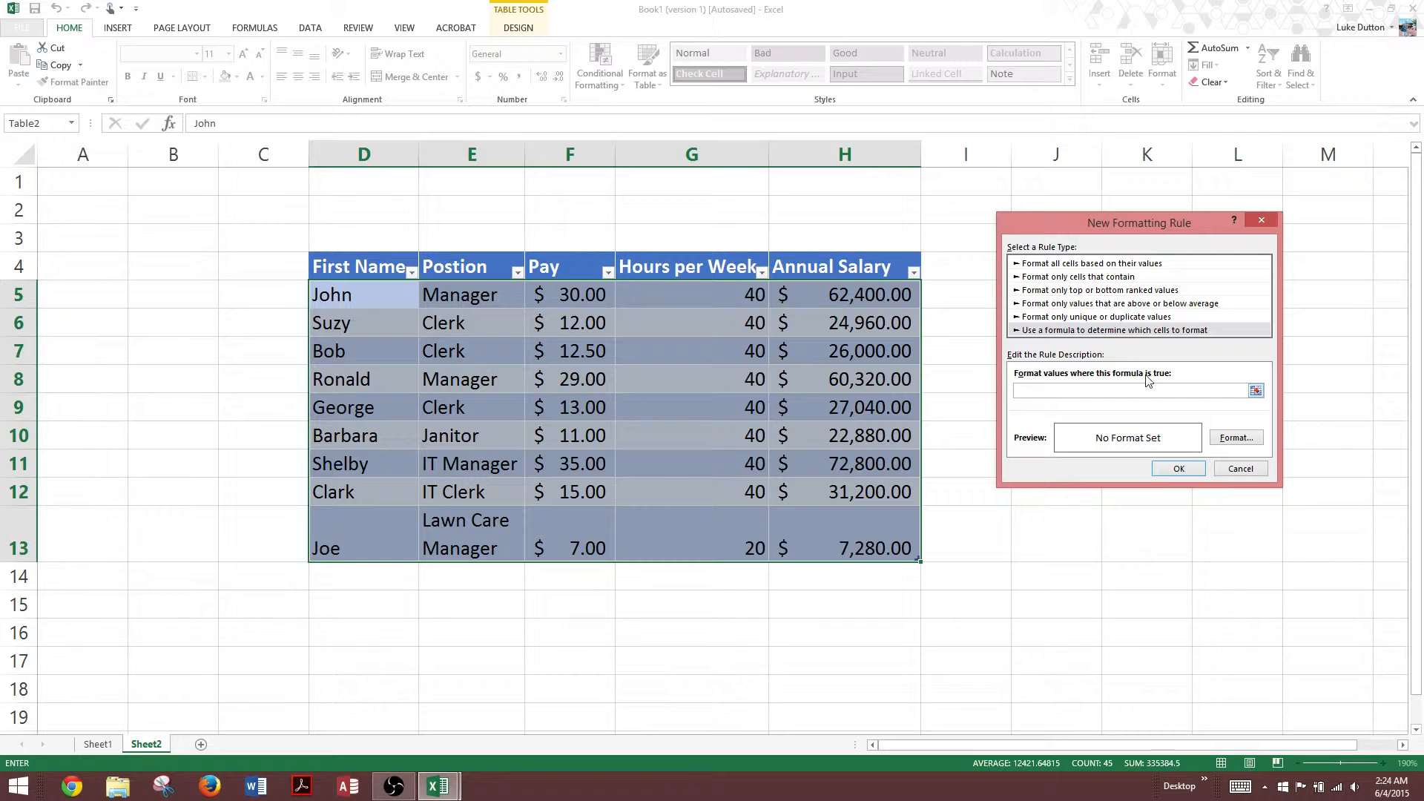
left_click(1255, 391)
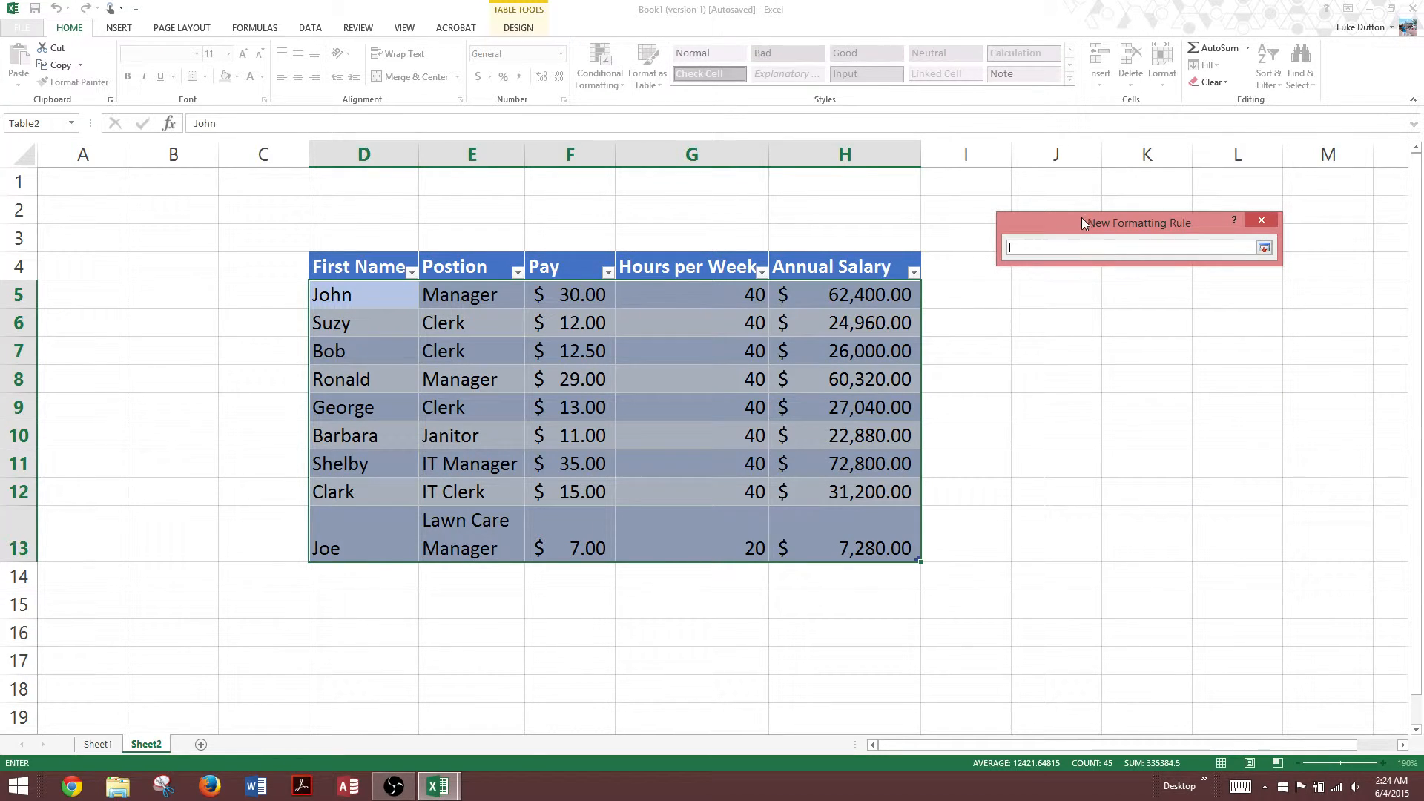
left_click_drag(1081, 216, 1120, 317)
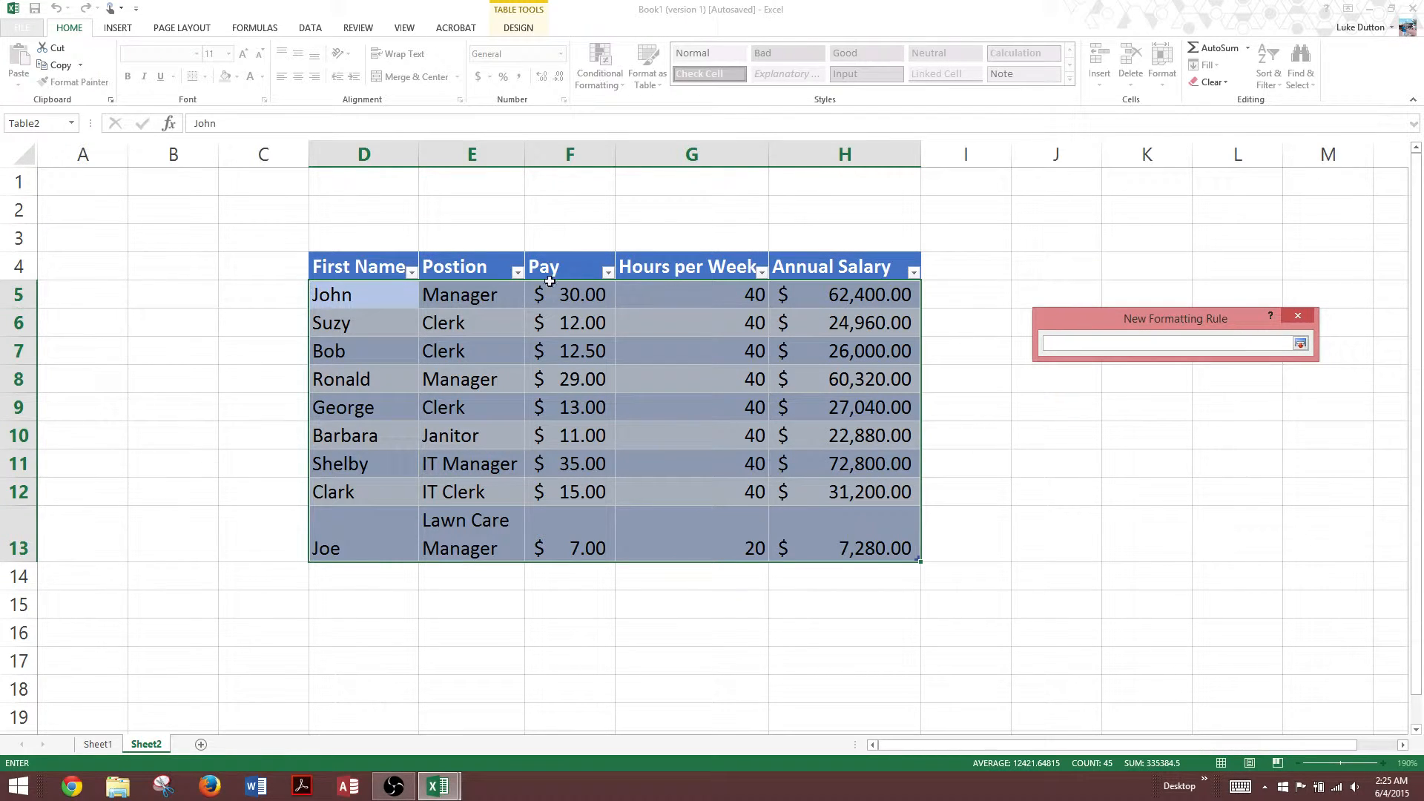
left_click(856, 296)
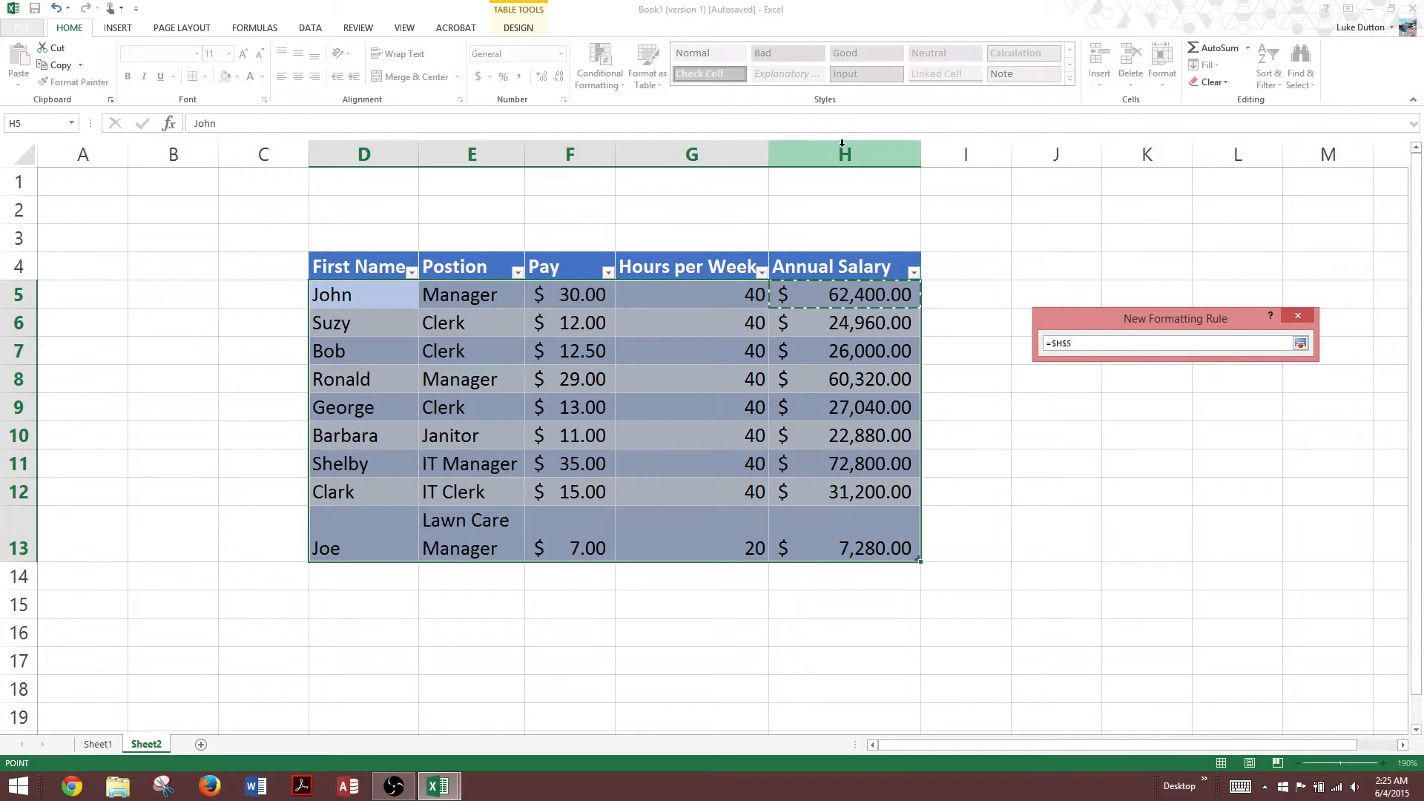
left_click(1068, 343)
key("BackSpace")
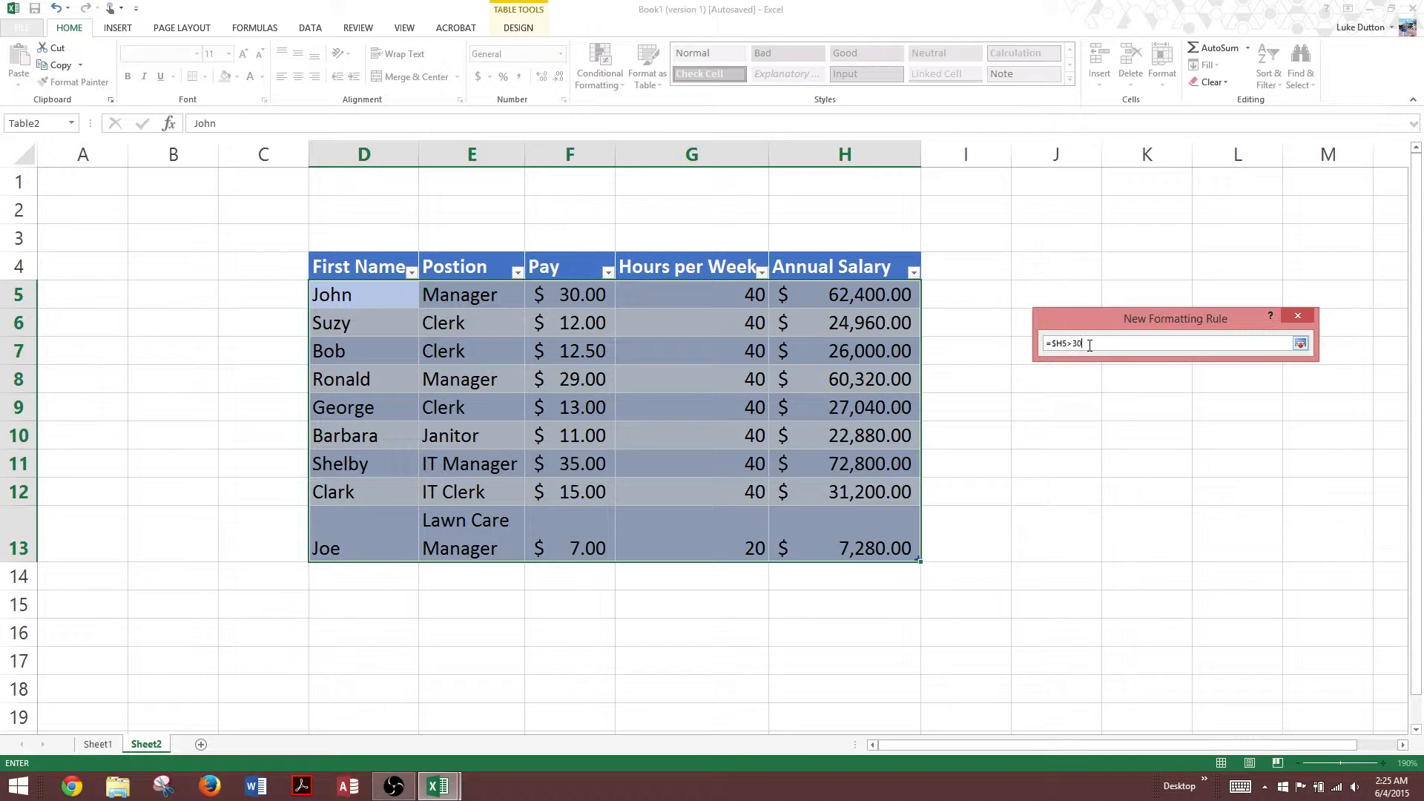
type("000")
left_click(1301, 343)
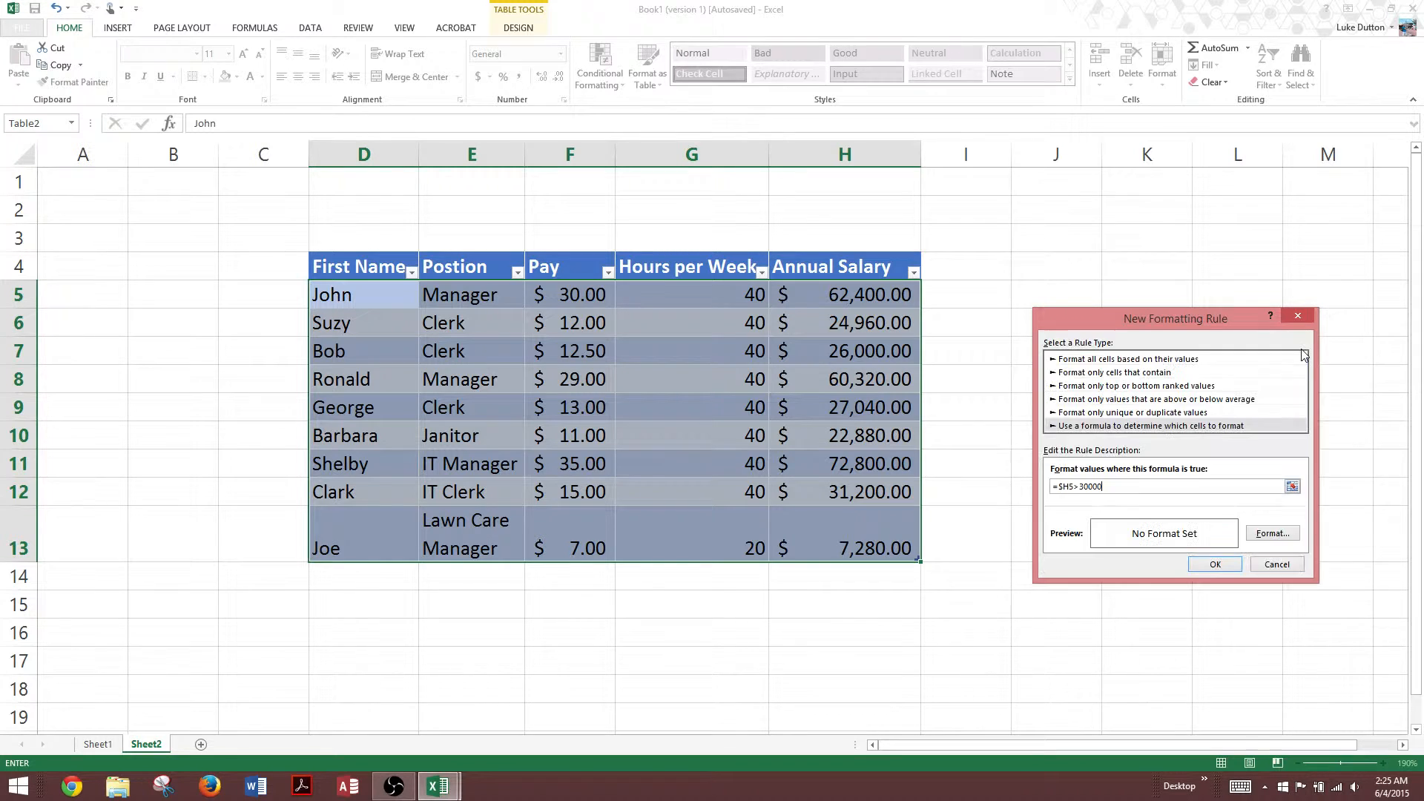
Step: Give the rule a light green fill with the font colour left automatic, apply it to the table and deselect the table
left_click(1270, 535)
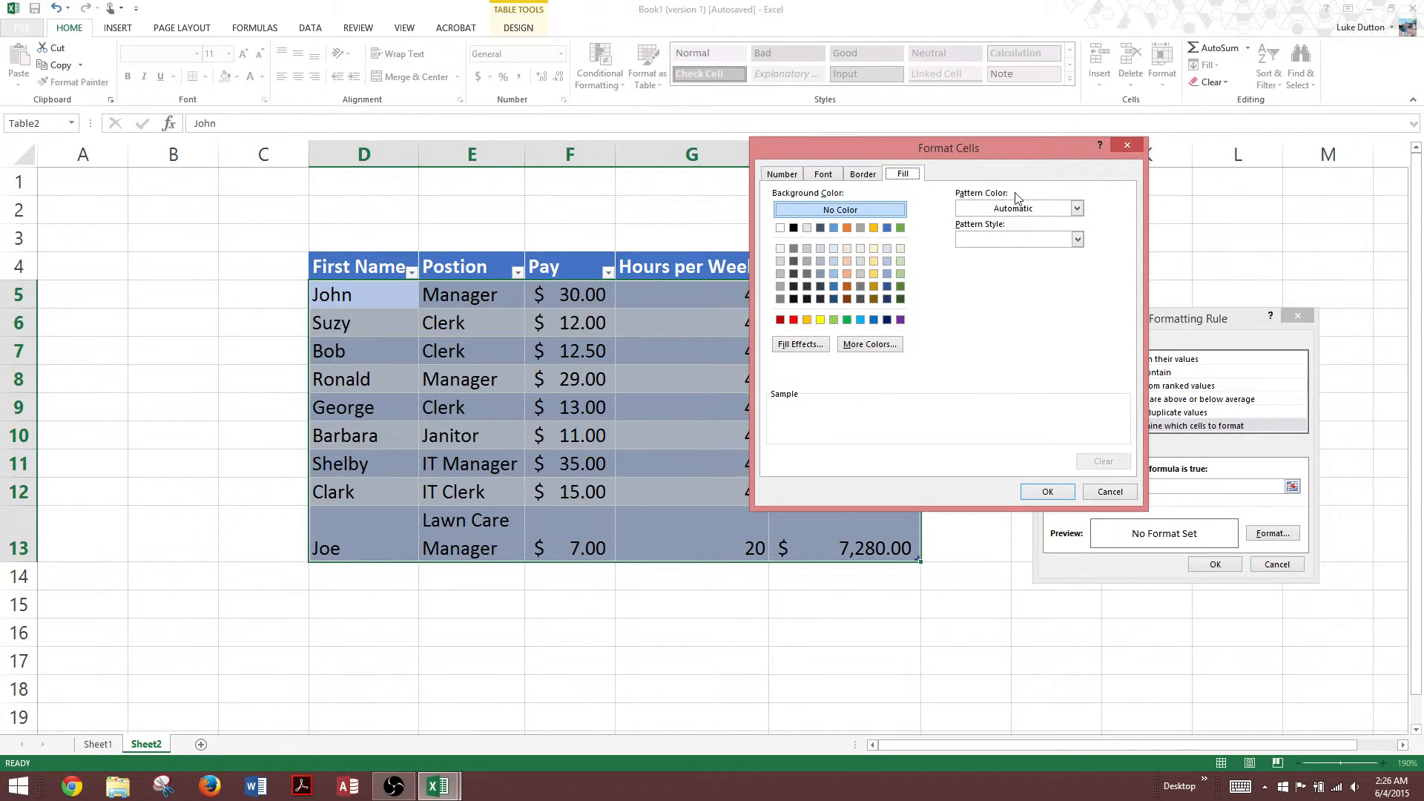
left_click(900, 261)
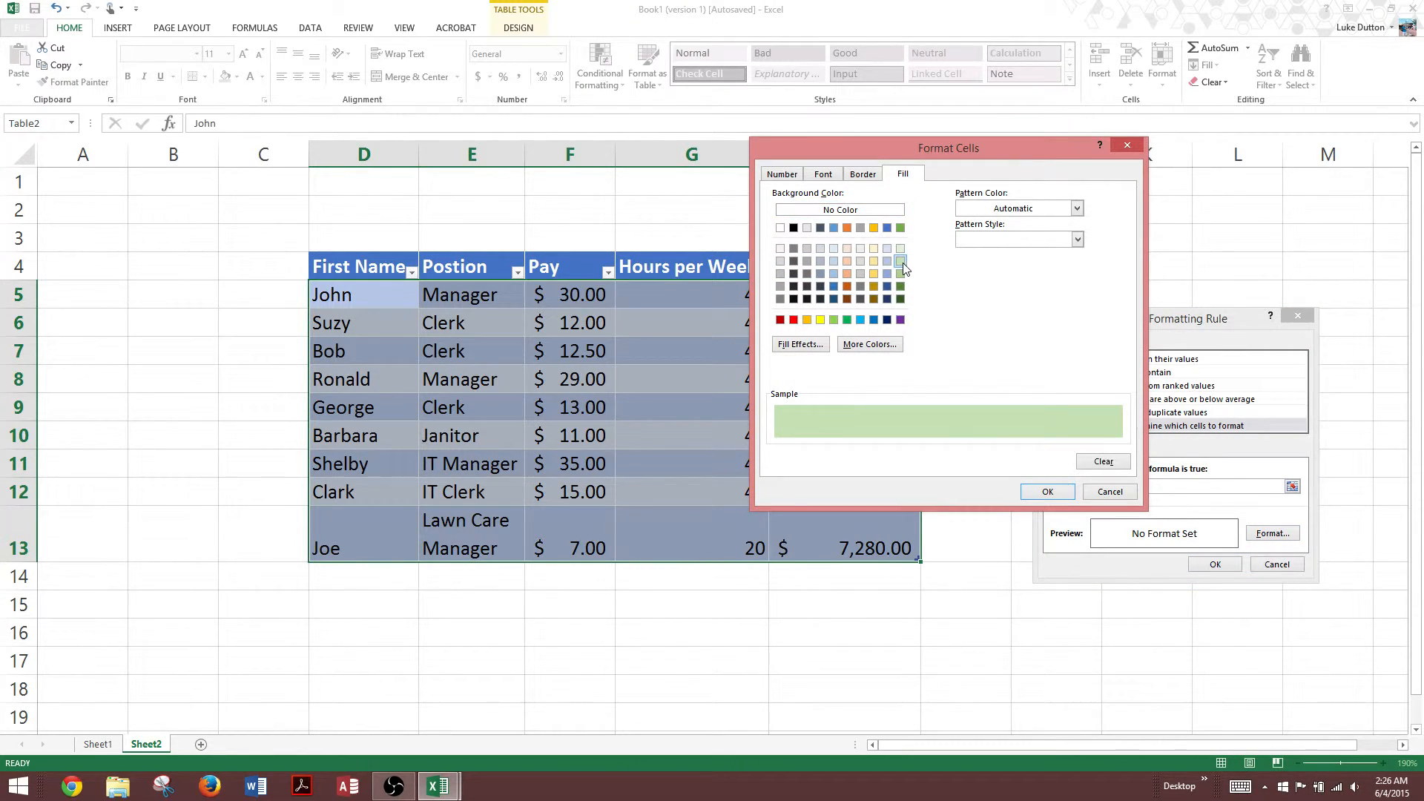
left_click(873, 175)
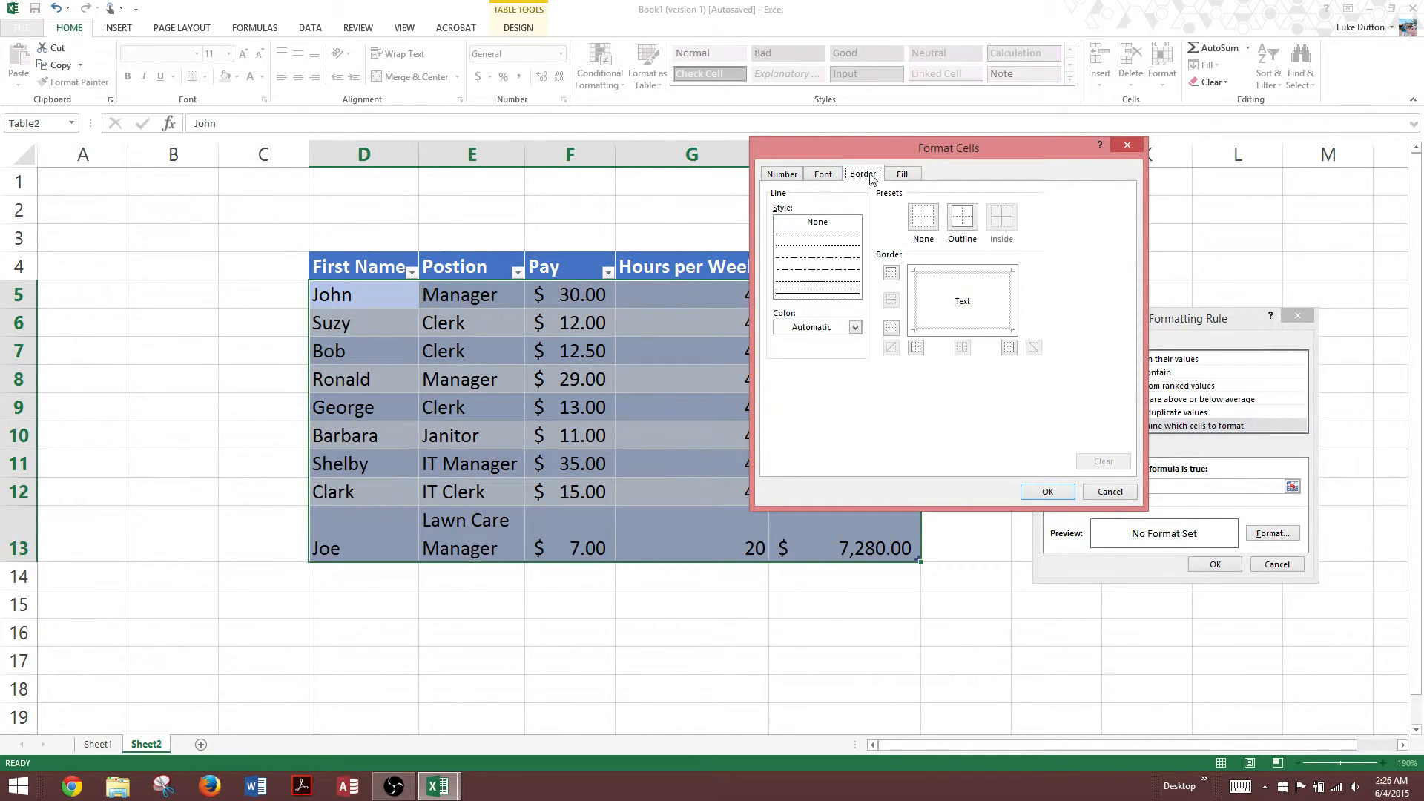
left_click(825, 175)
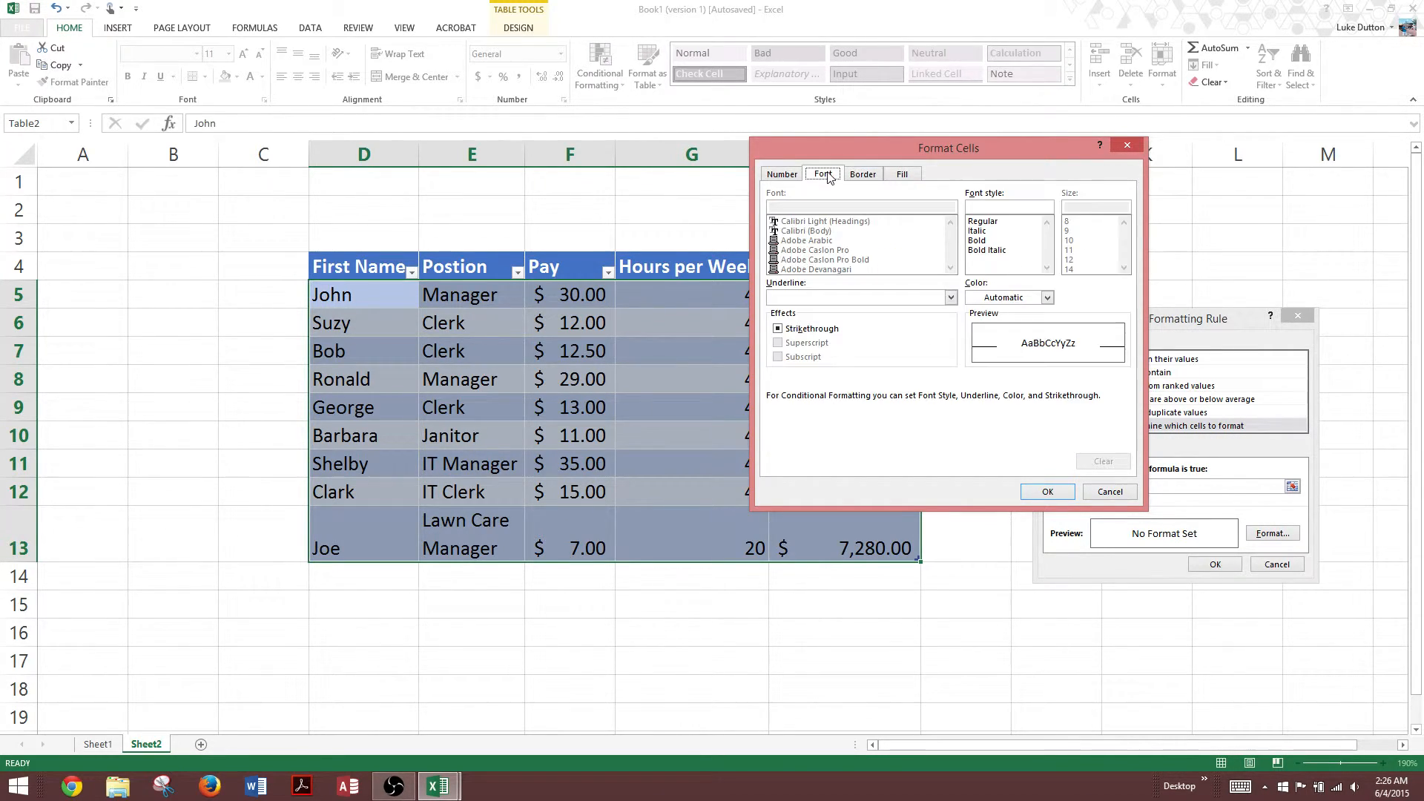
left_click(1009, 299)
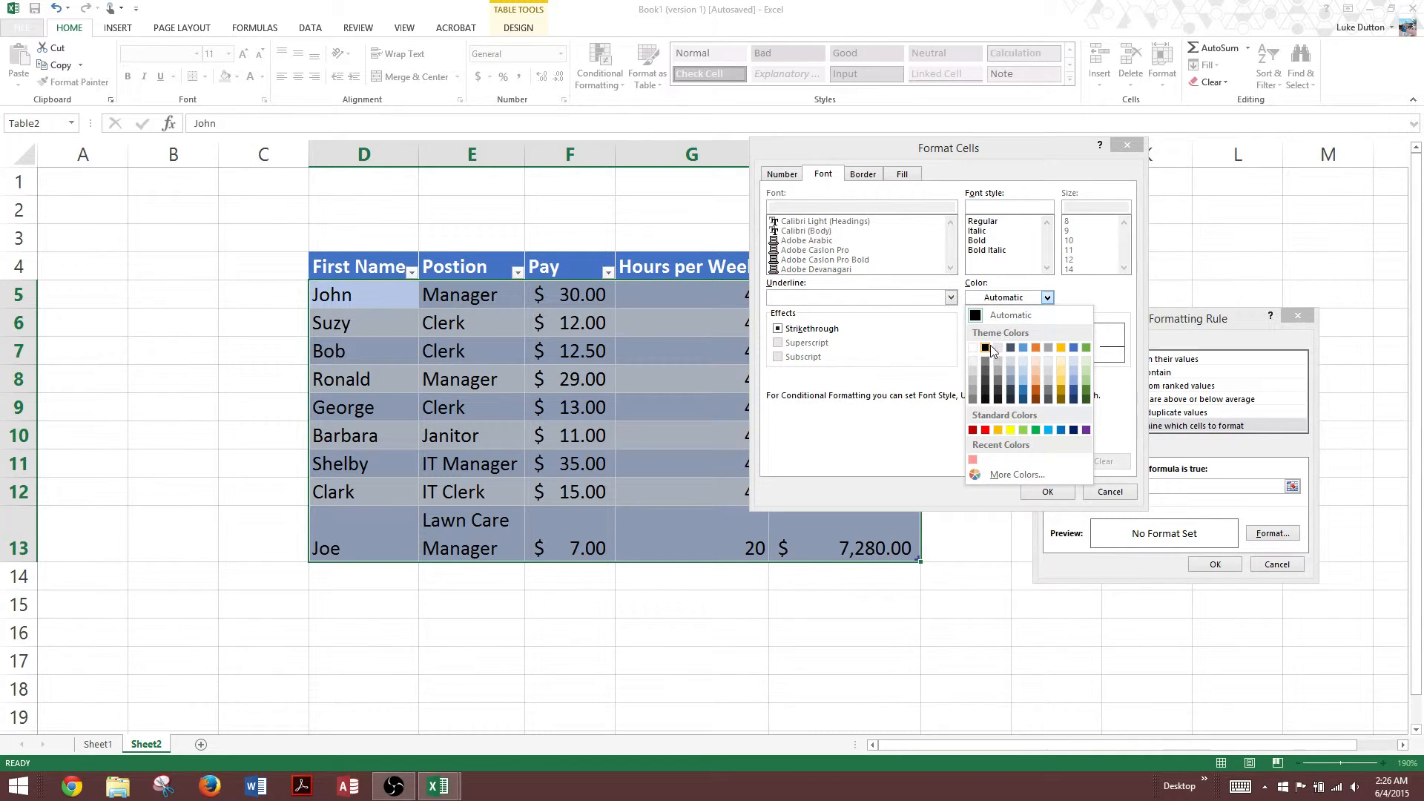
left_click(1105, 553)
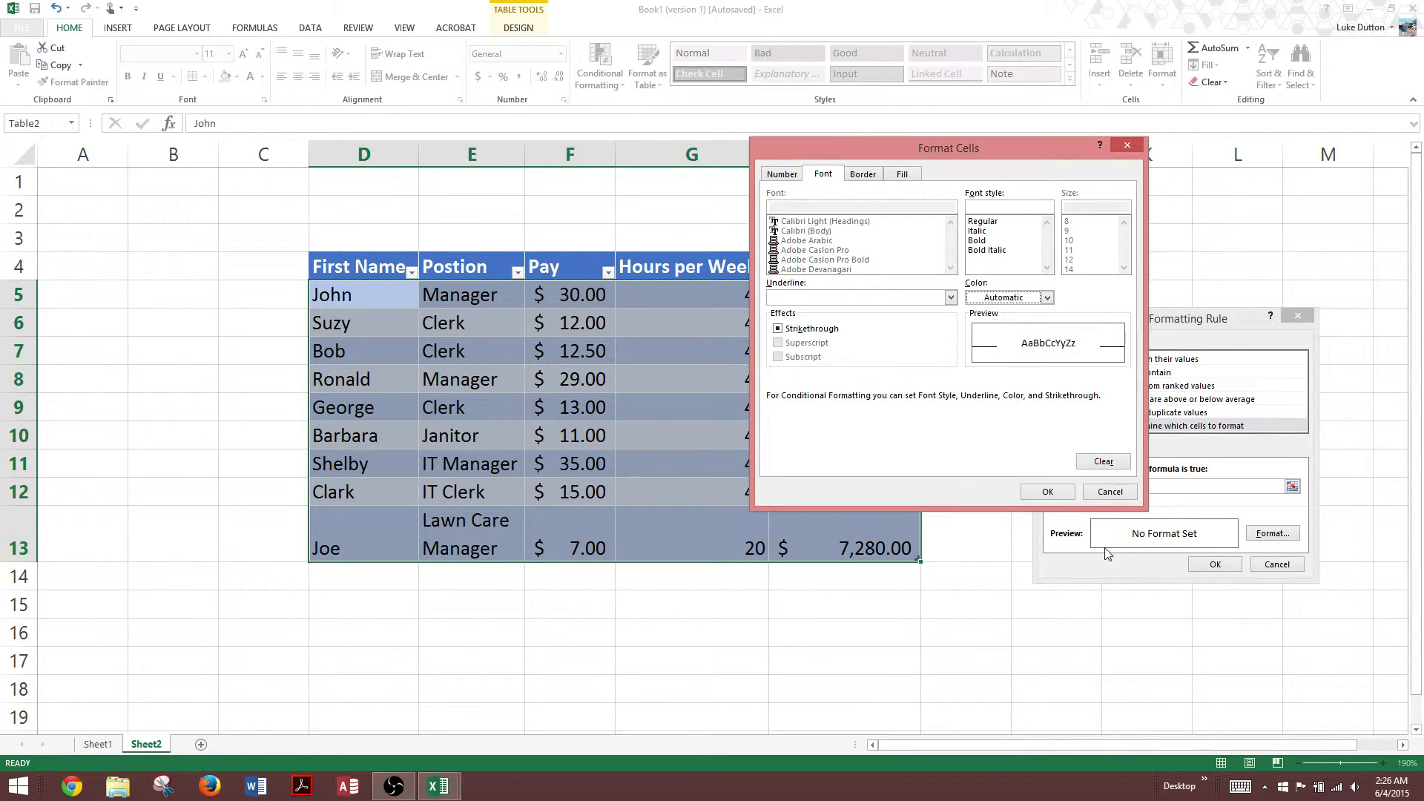
left_click(1050, 494)
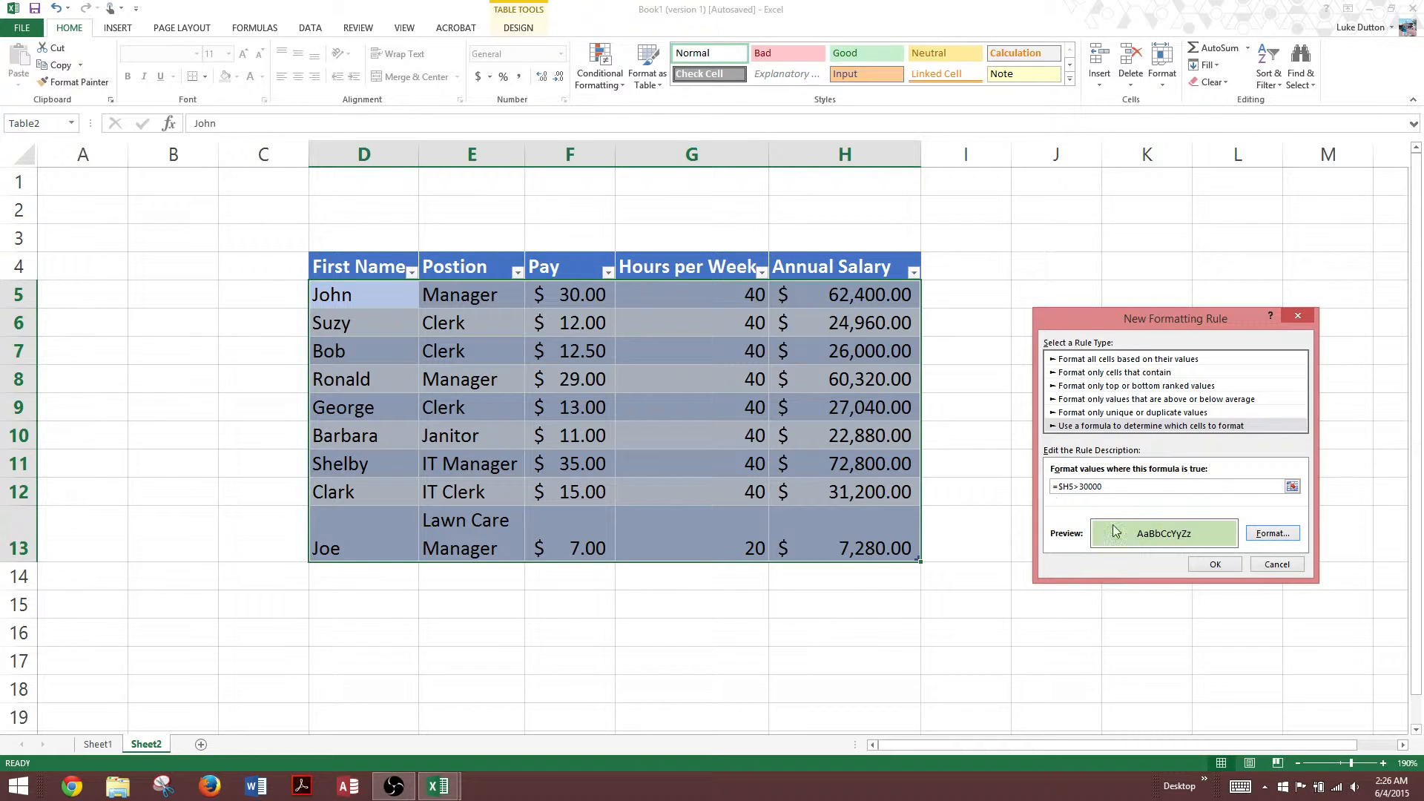
left_click(1215, 564)
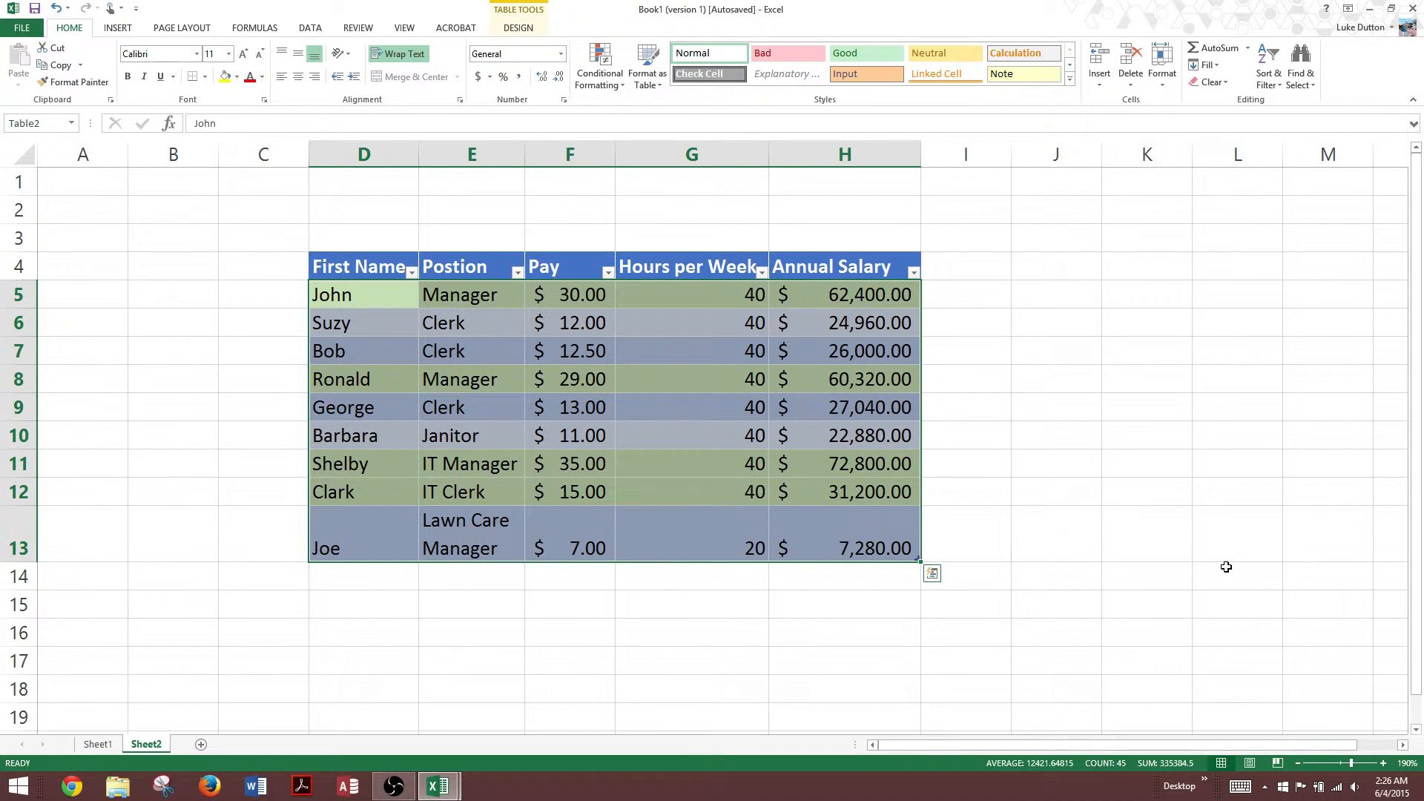
left_click(1135, 402)
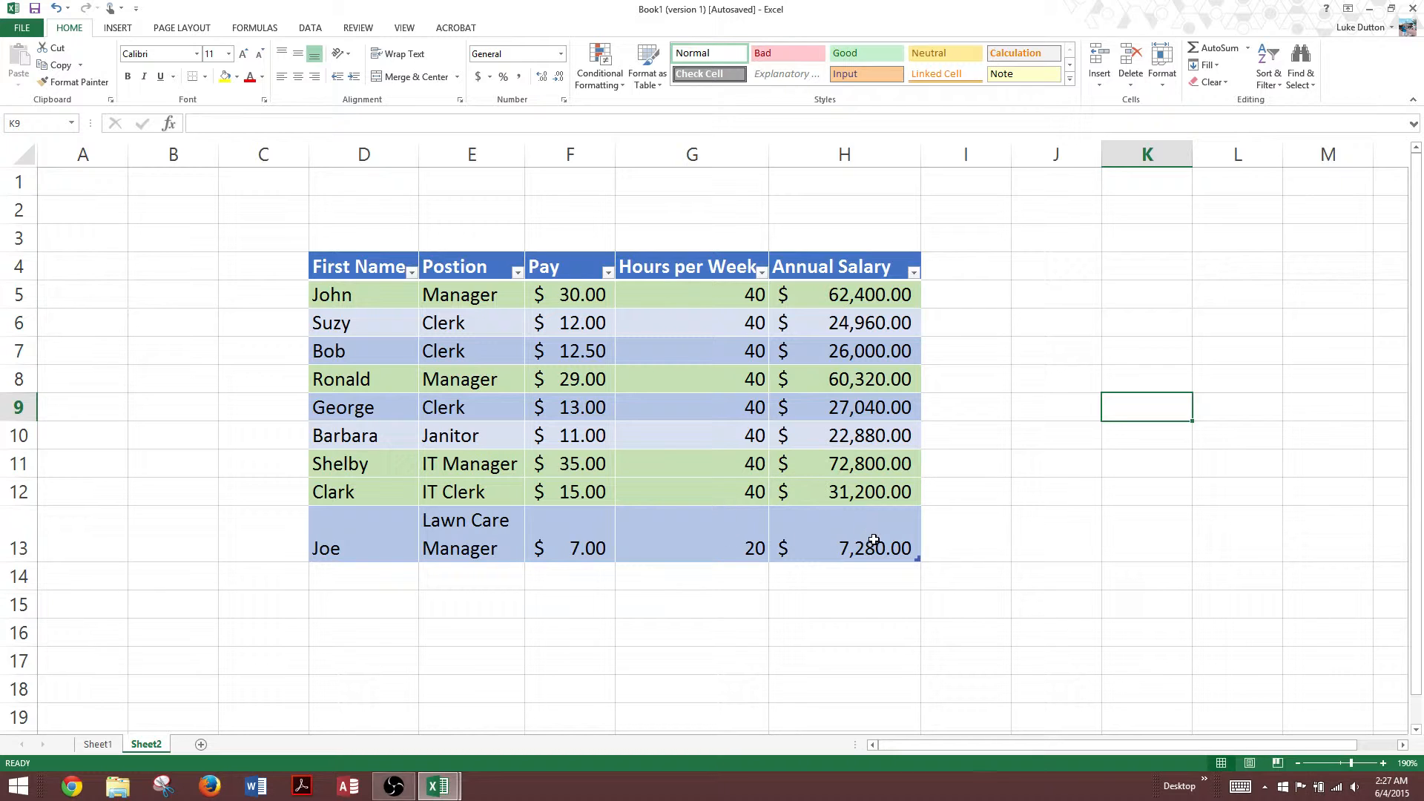
Step: Start another conditional formatting rule for D5:H13 that uses a formula, ready for a condition
left_click_drag(879, 548, 385, 297)
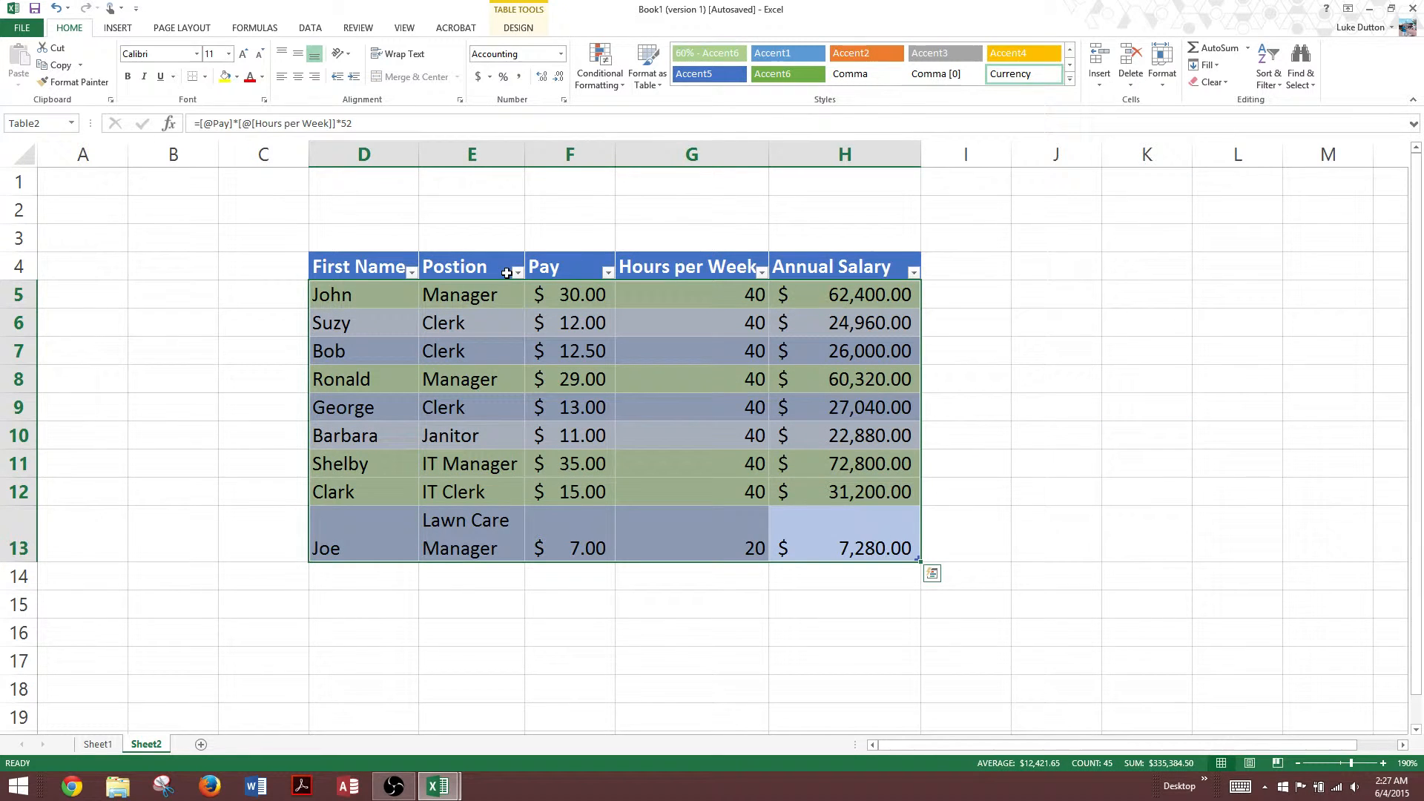
left_click(599, 69)
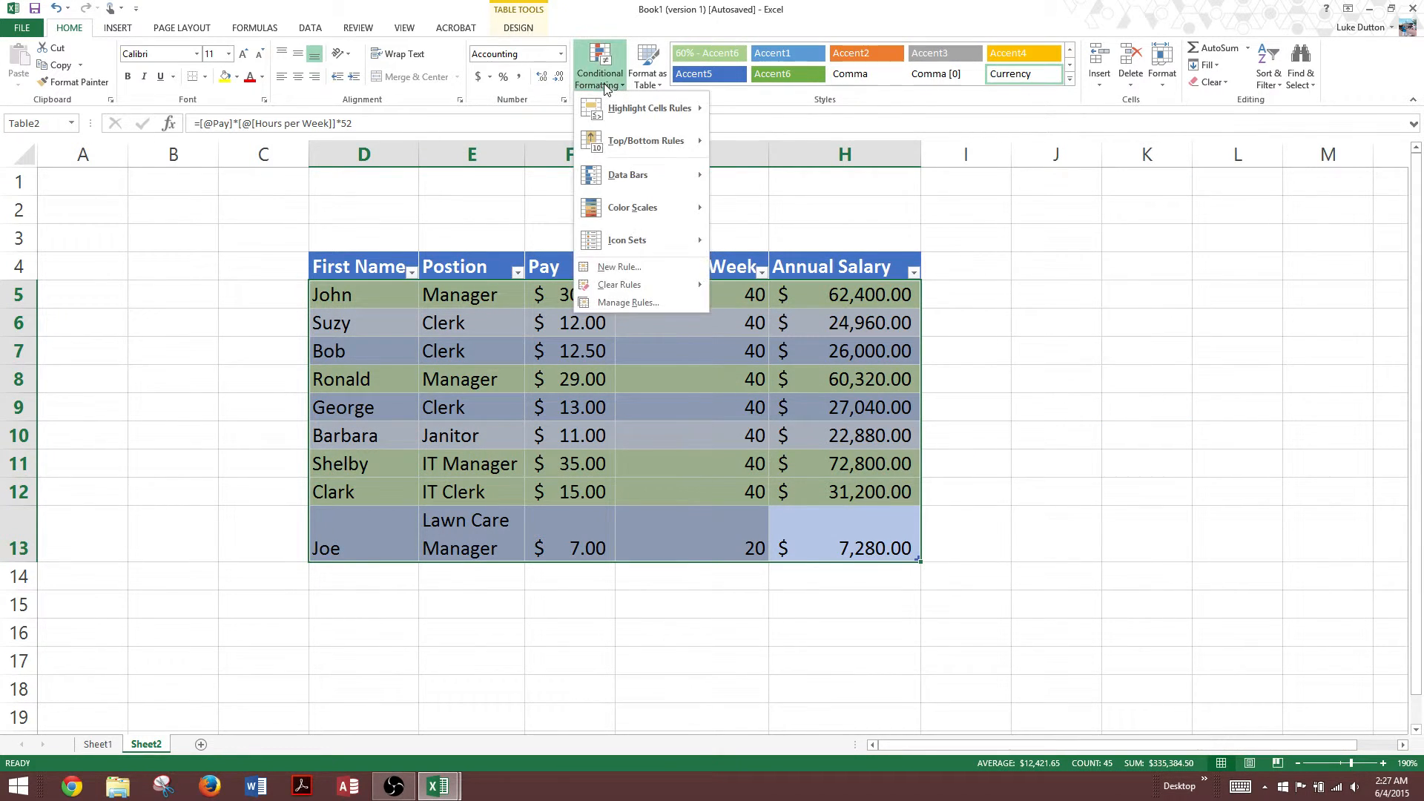
left_click(649, 268)
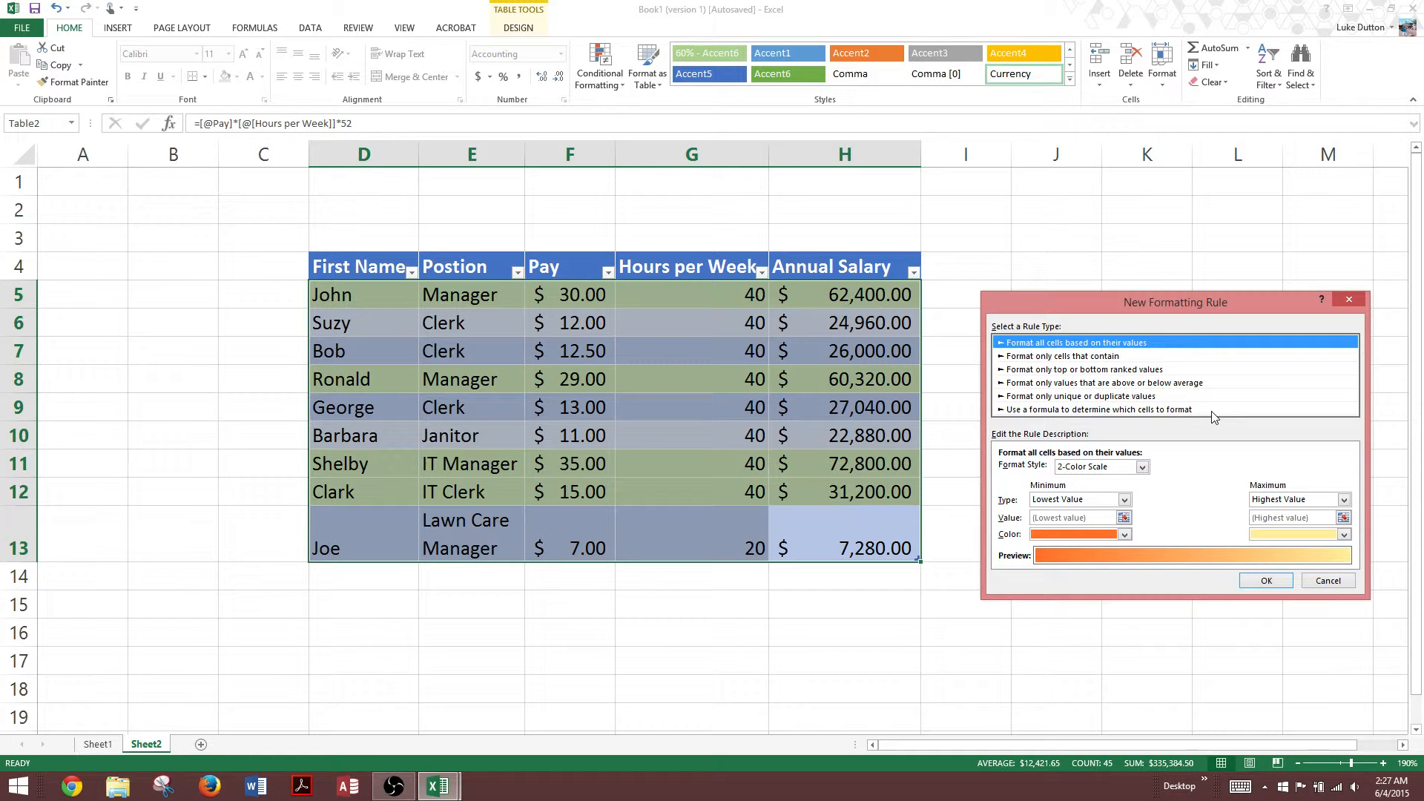
left_click(1040, 411)
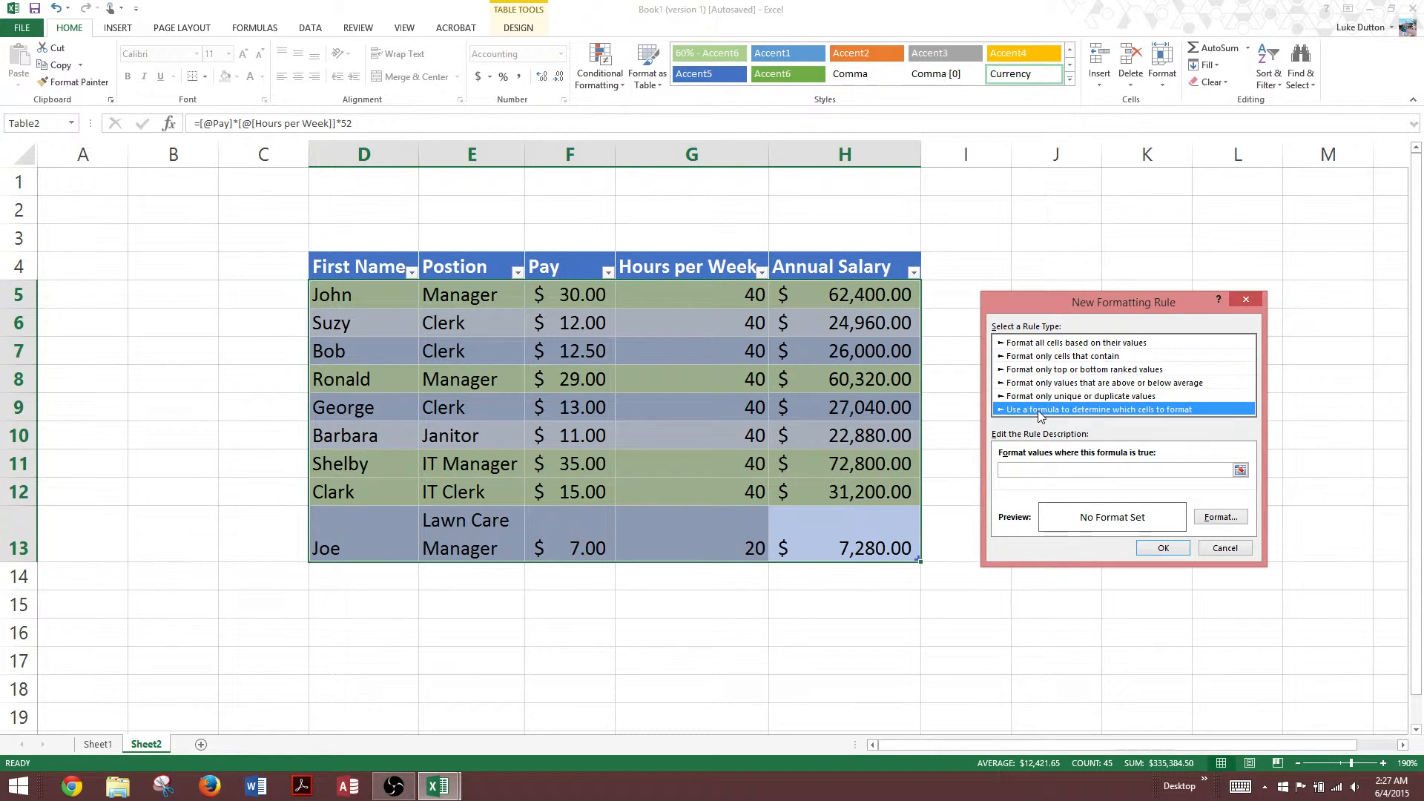
left_click(1186, 471)
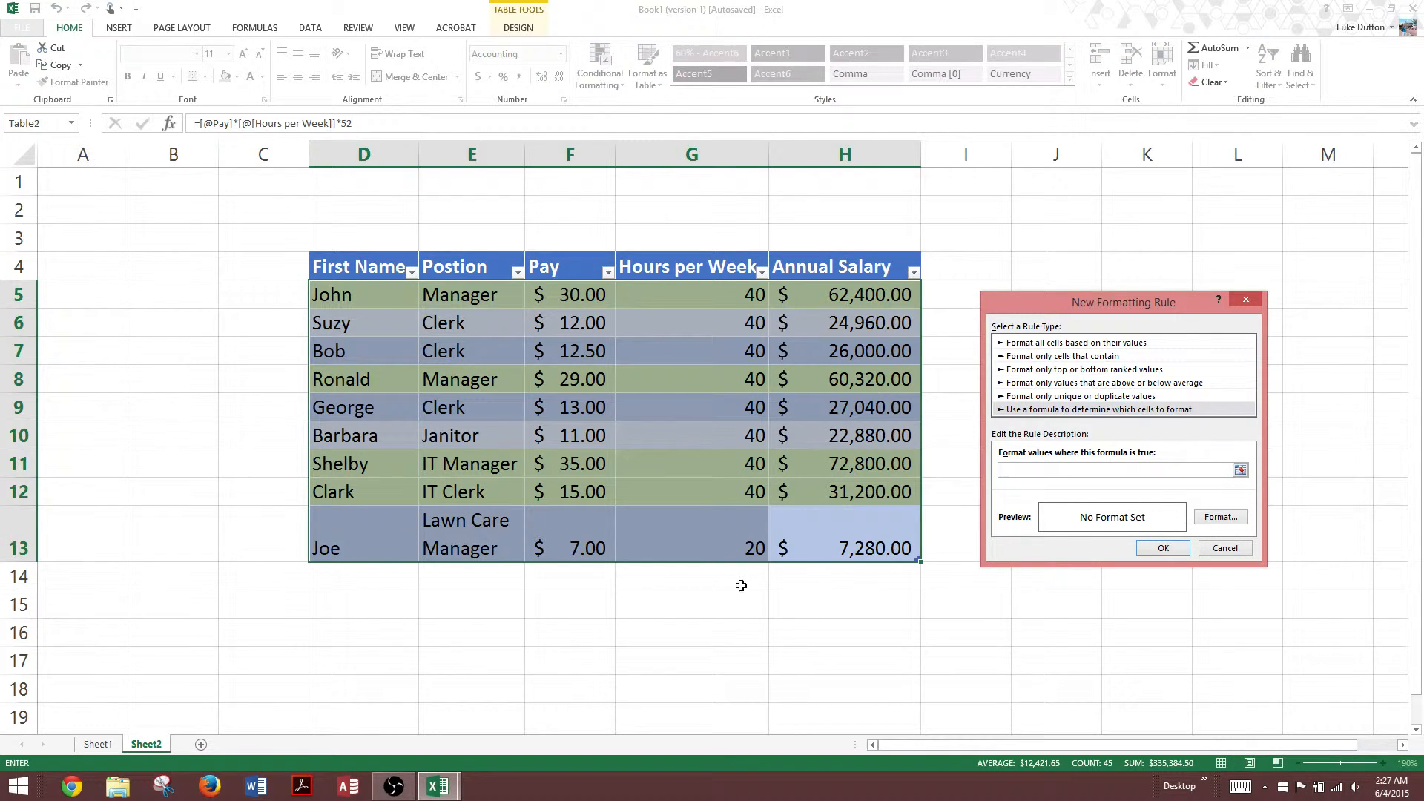
Step: Set the rule's formula to =$G13 < 40, fixing only the Hours per Week column, and confirm the rule without a format
left_click(671, 535)
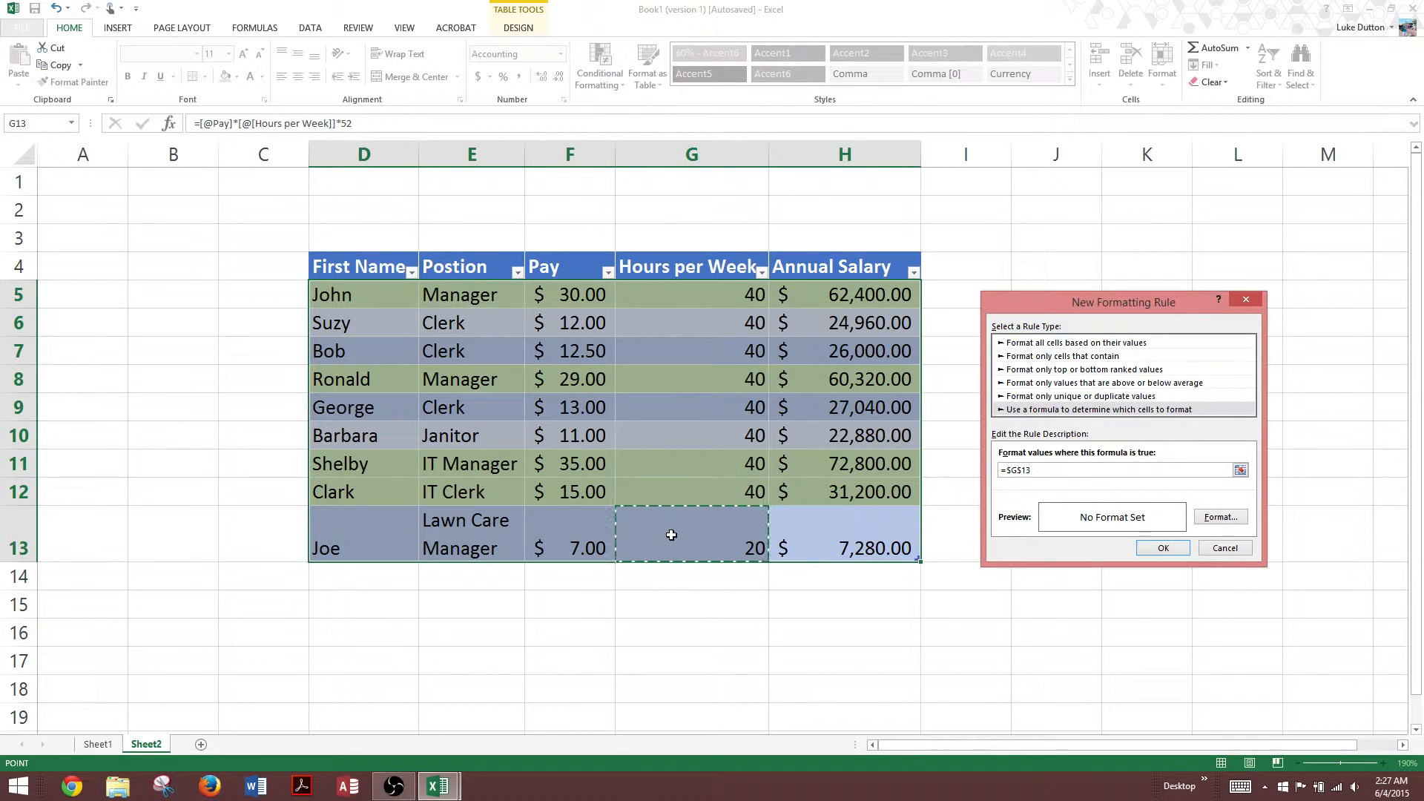
left_click(1019, 469)
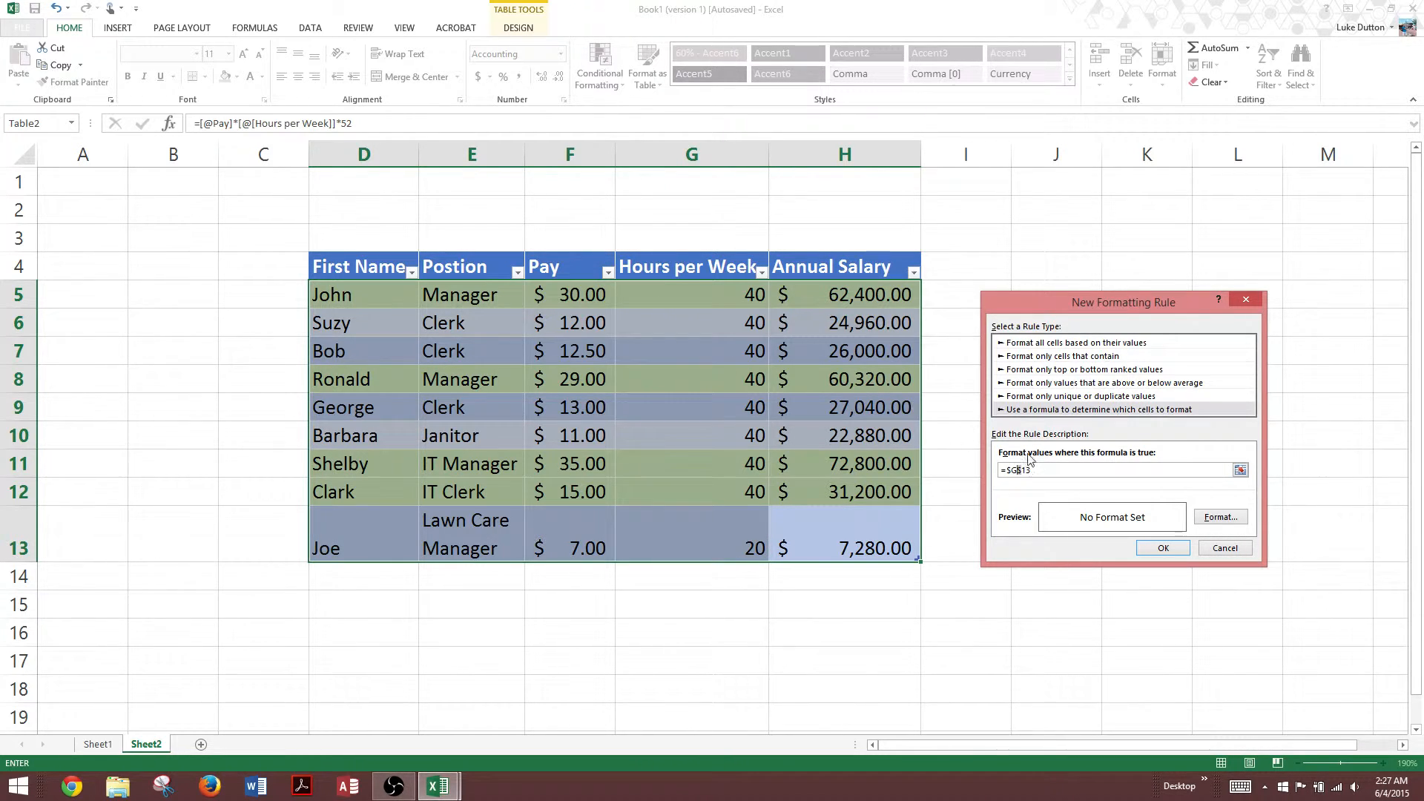
key("BackSpace")
type("< 40")
left_click(1165, 549)
left_click(1163, 550)
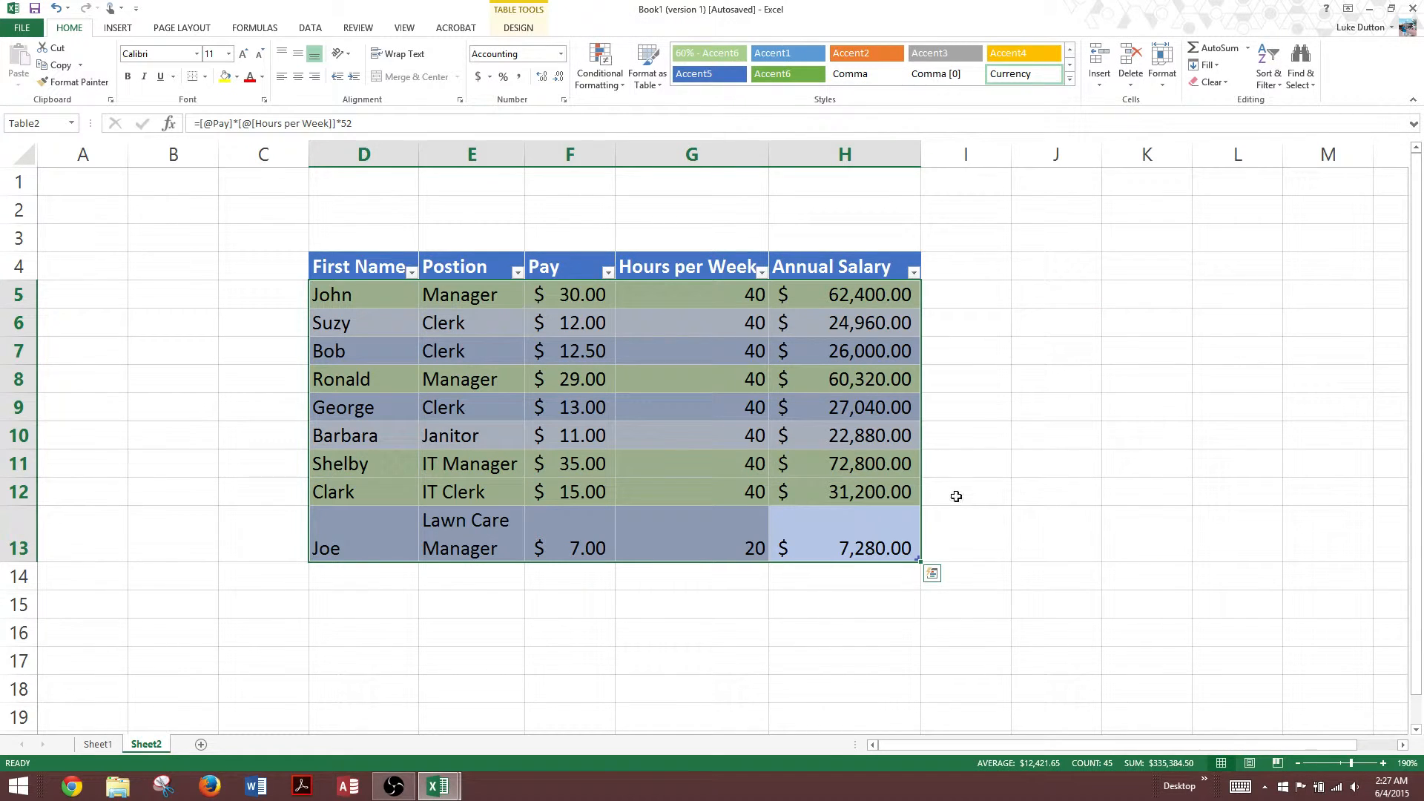
Step: Reselect the table's data rows from H13 to D5 and start a third formula-based conditional formatting rule
left_click(977, 438)
left_click_drag(865, 540, 366, 286)
left_click(599, 84)
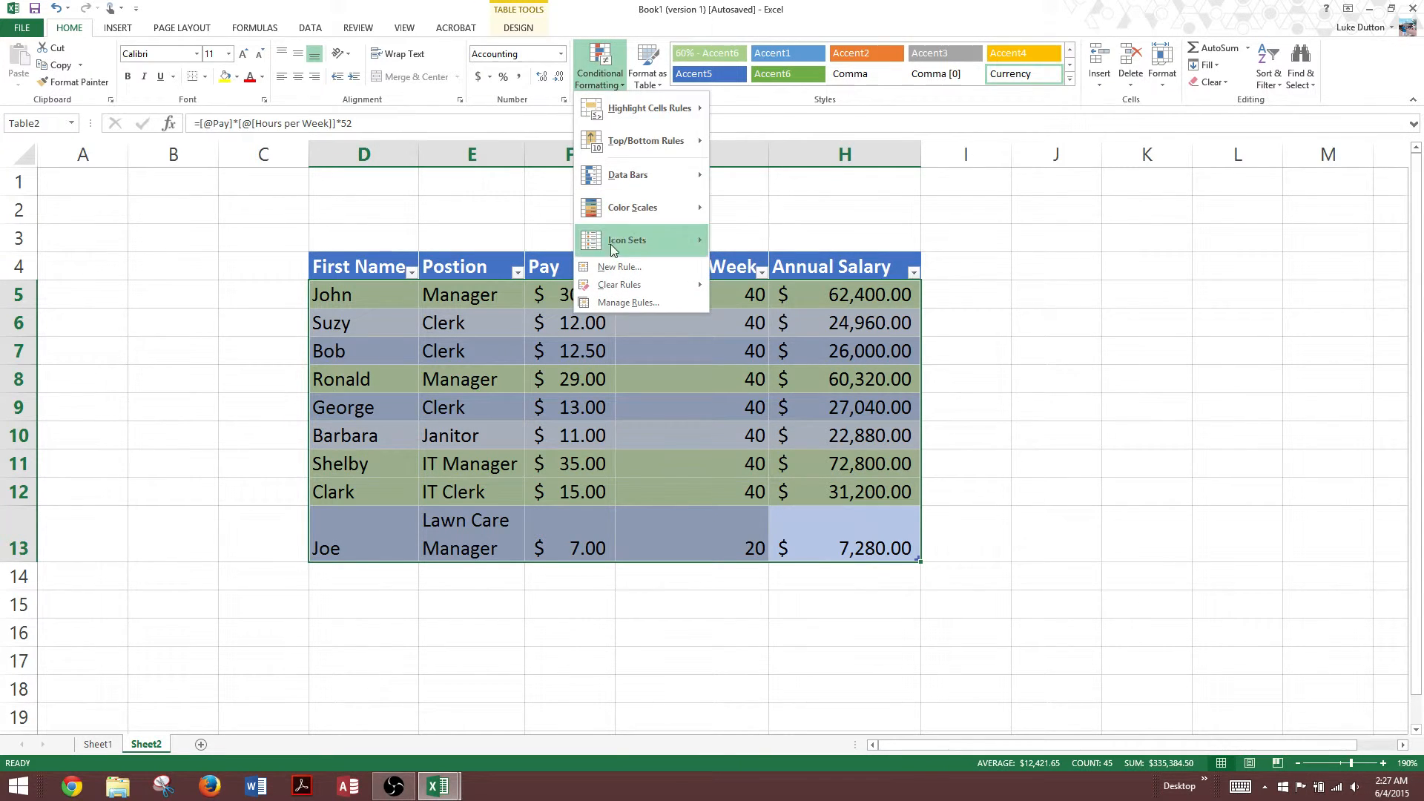
left_click(622, 272)
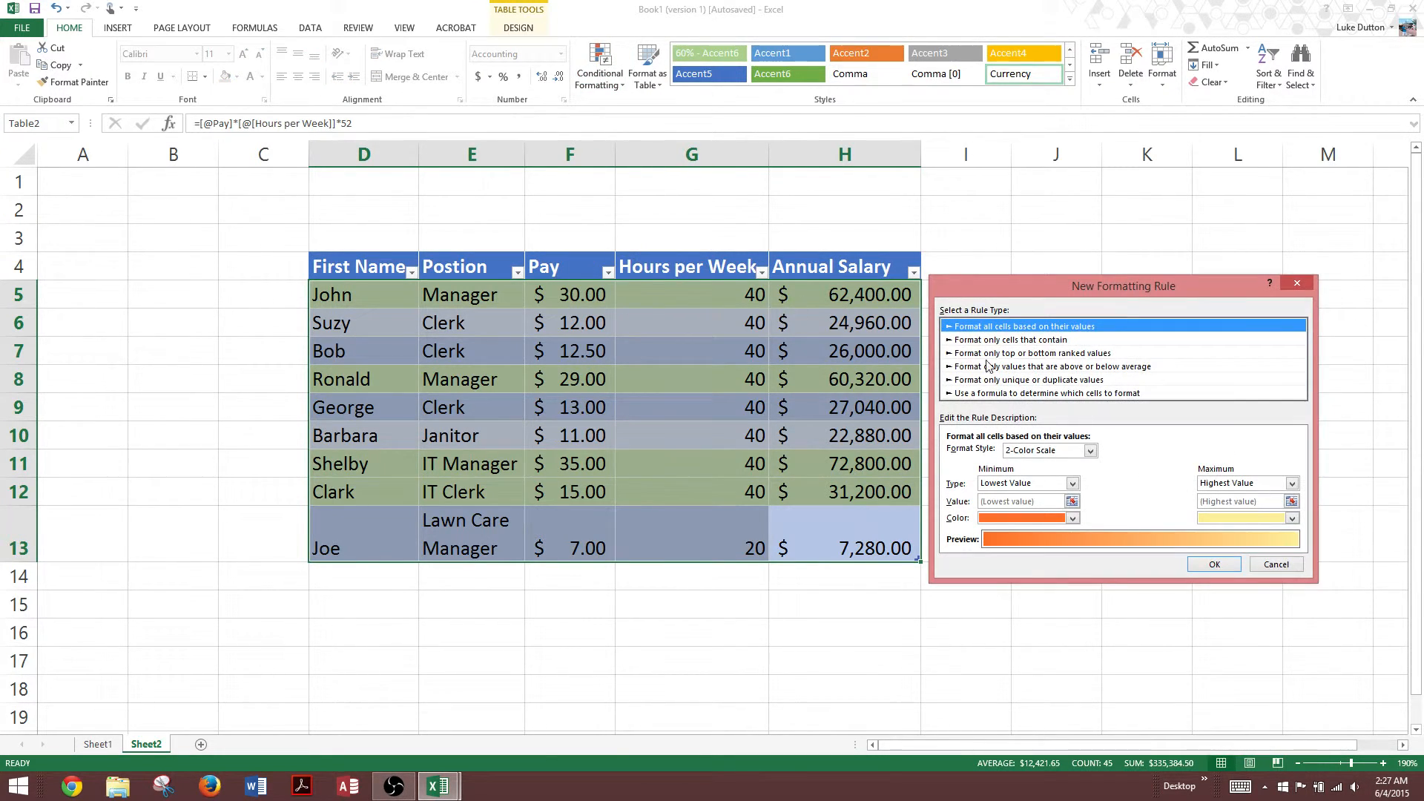
left_click(1041, 393)
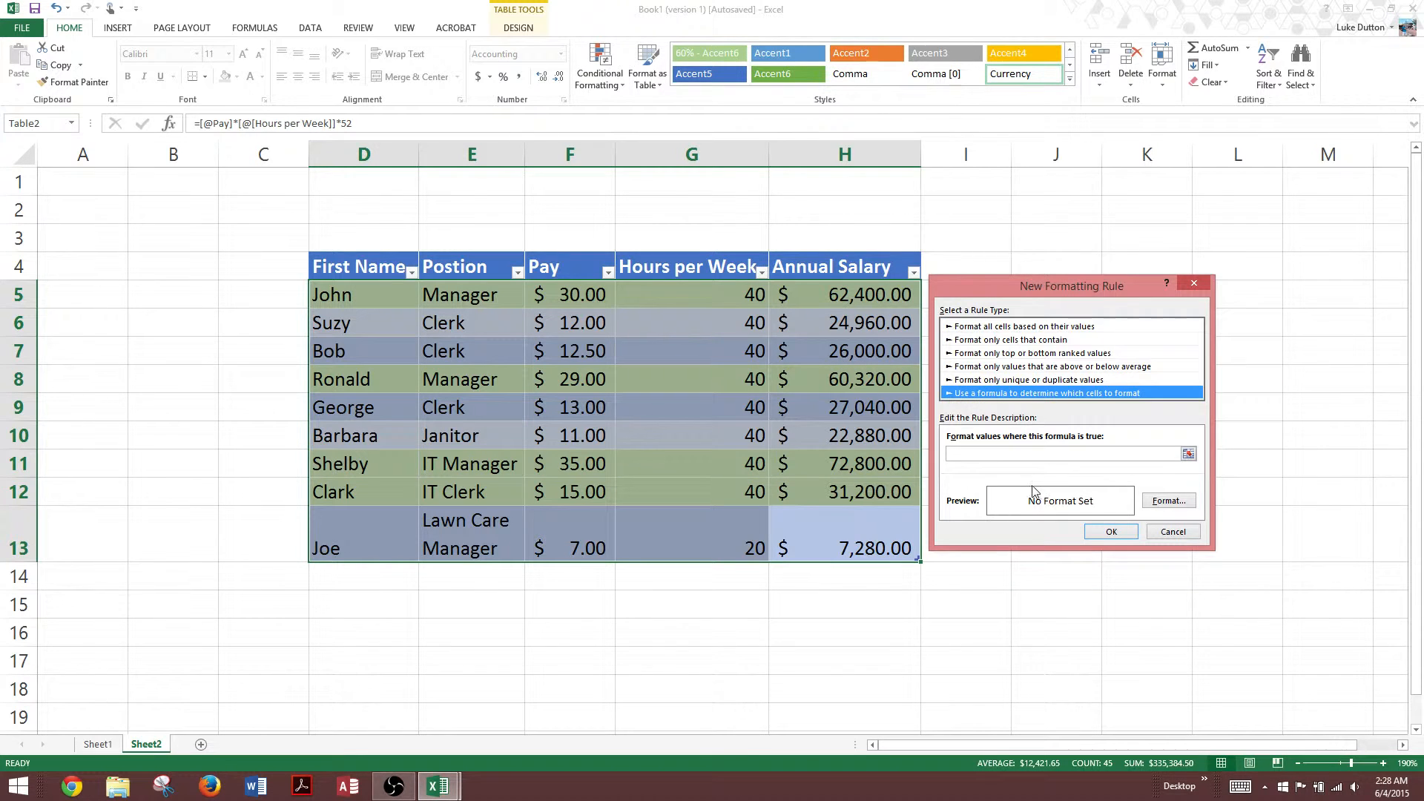
left_click(981, 454)
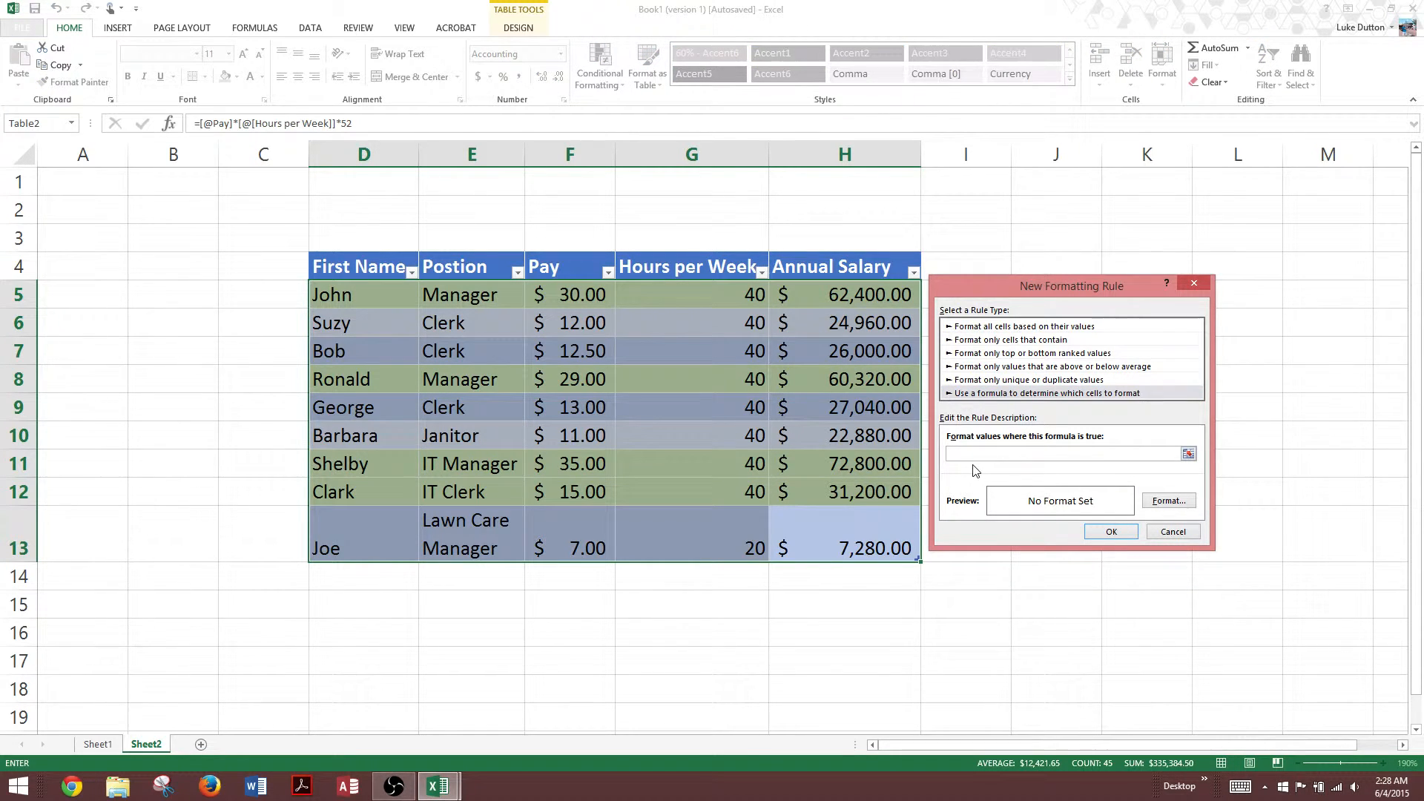
Step: Set the rule's formula to =$H11<23000, referencing the Annual Salary column with only the column fixed
left_click(847, 543)
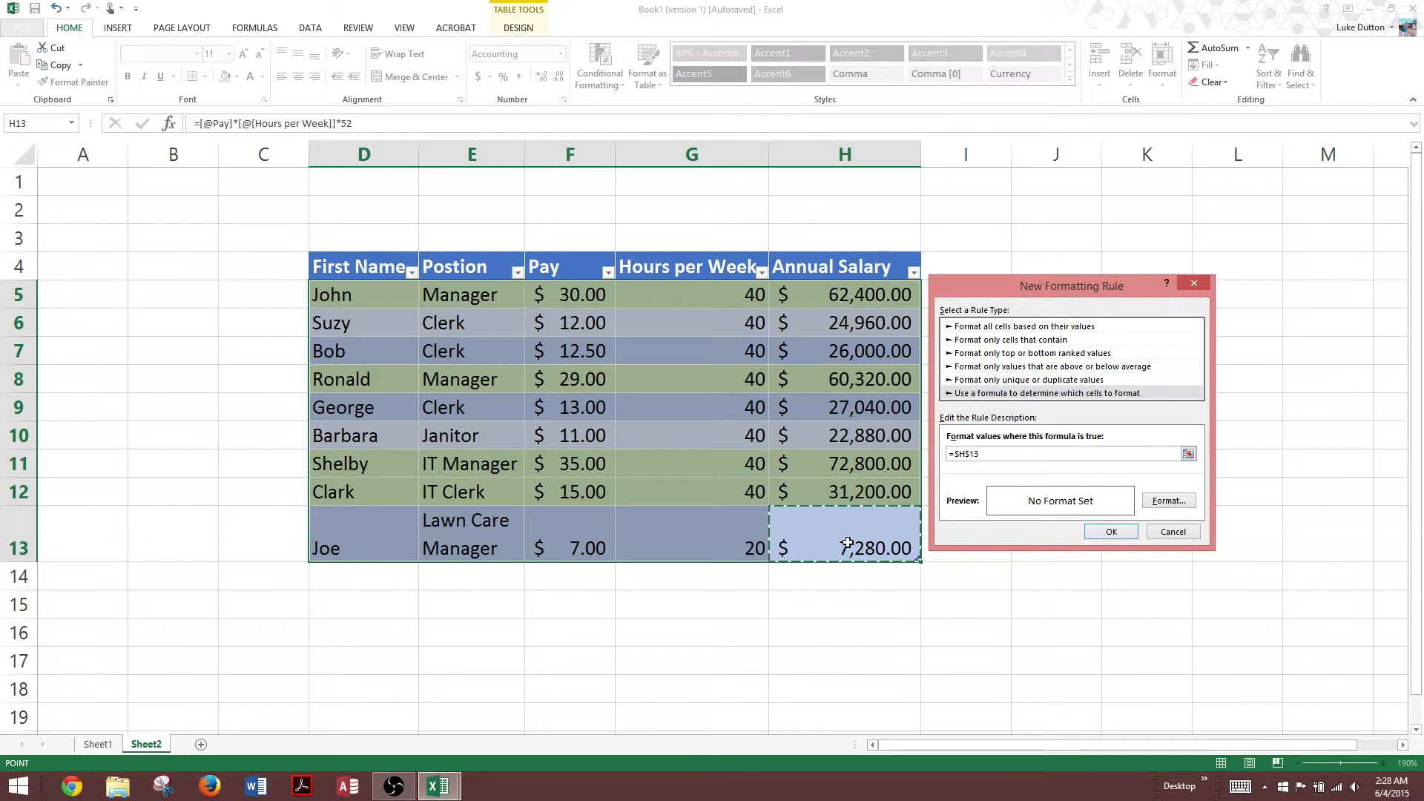
left_click(852, 348)
left_click(850, 382)
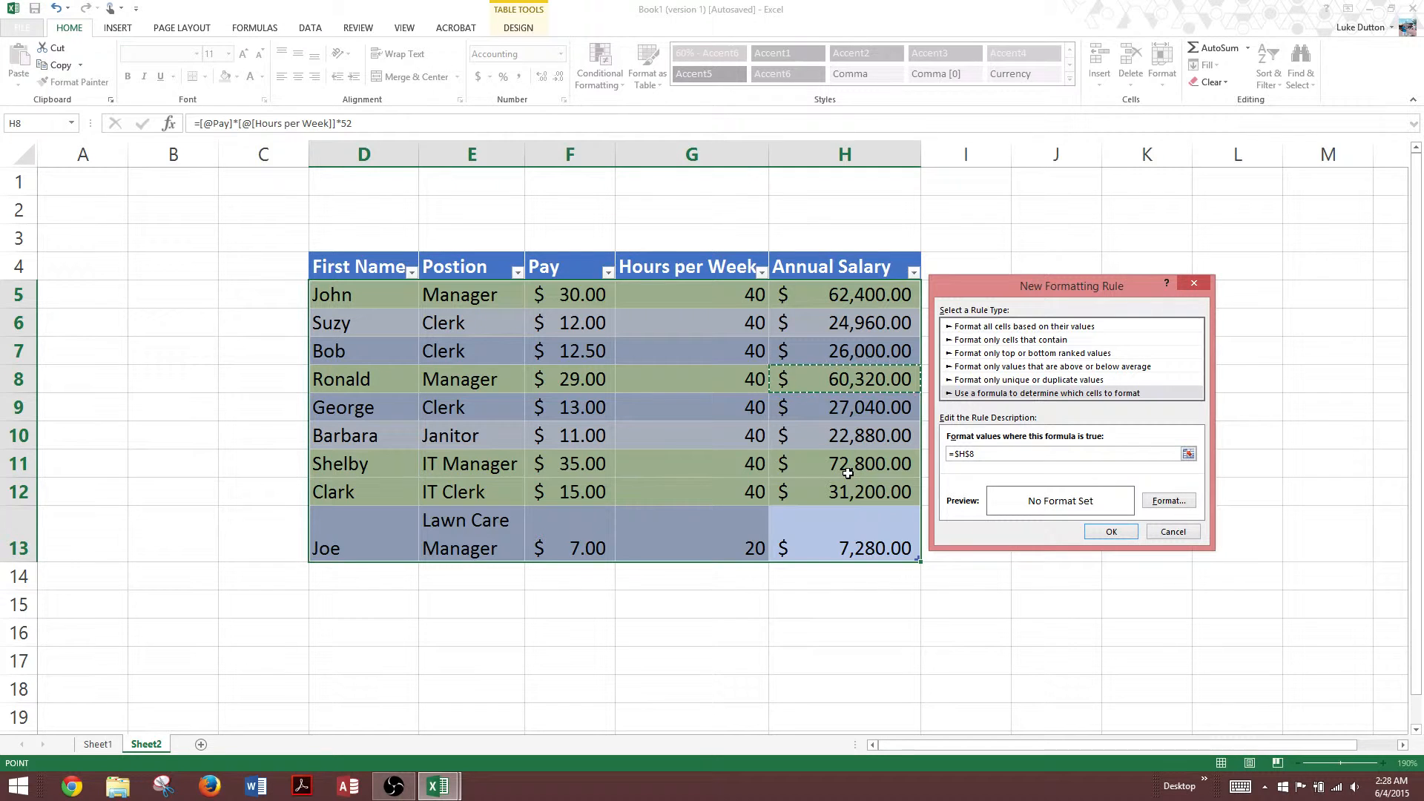
left_click(848, 473)
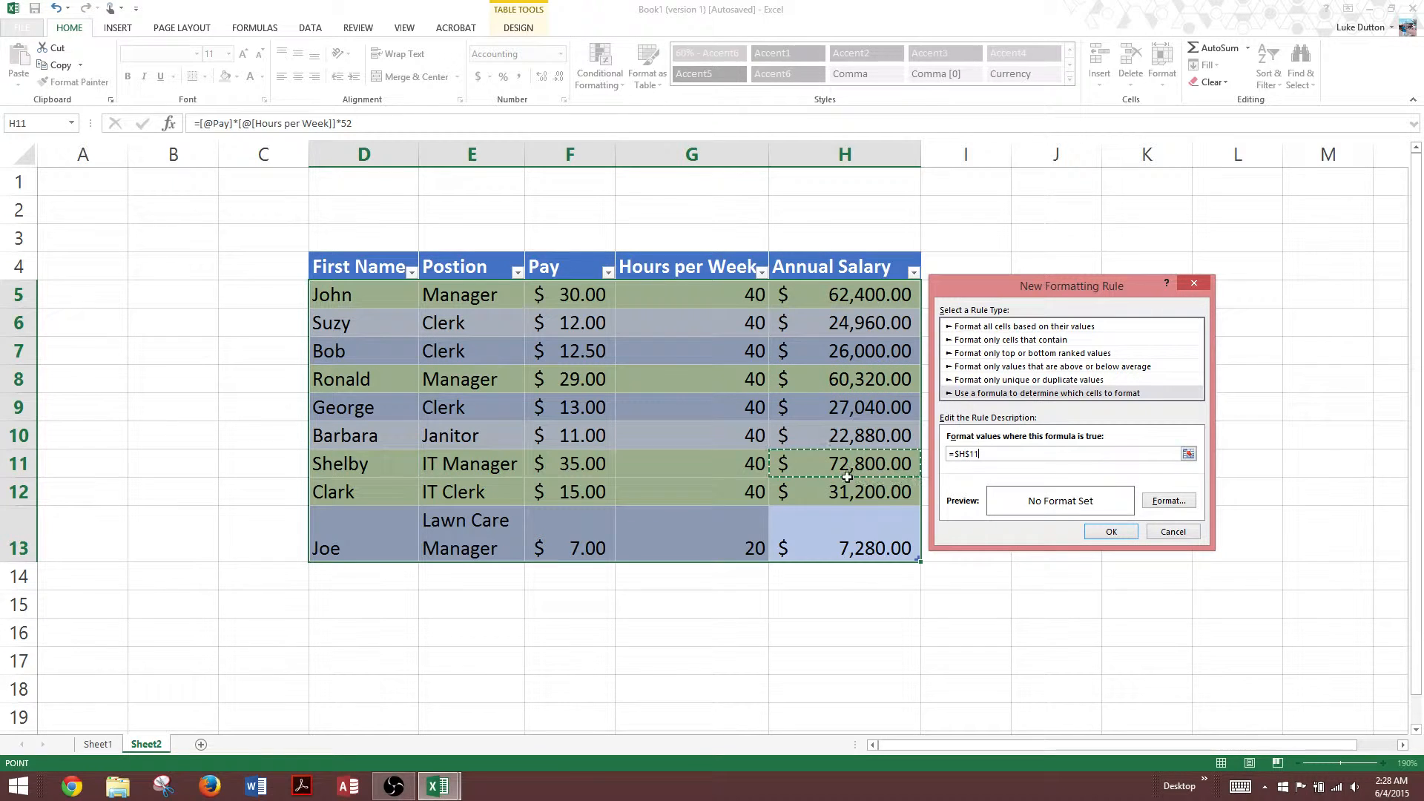
left_click(966, 453)
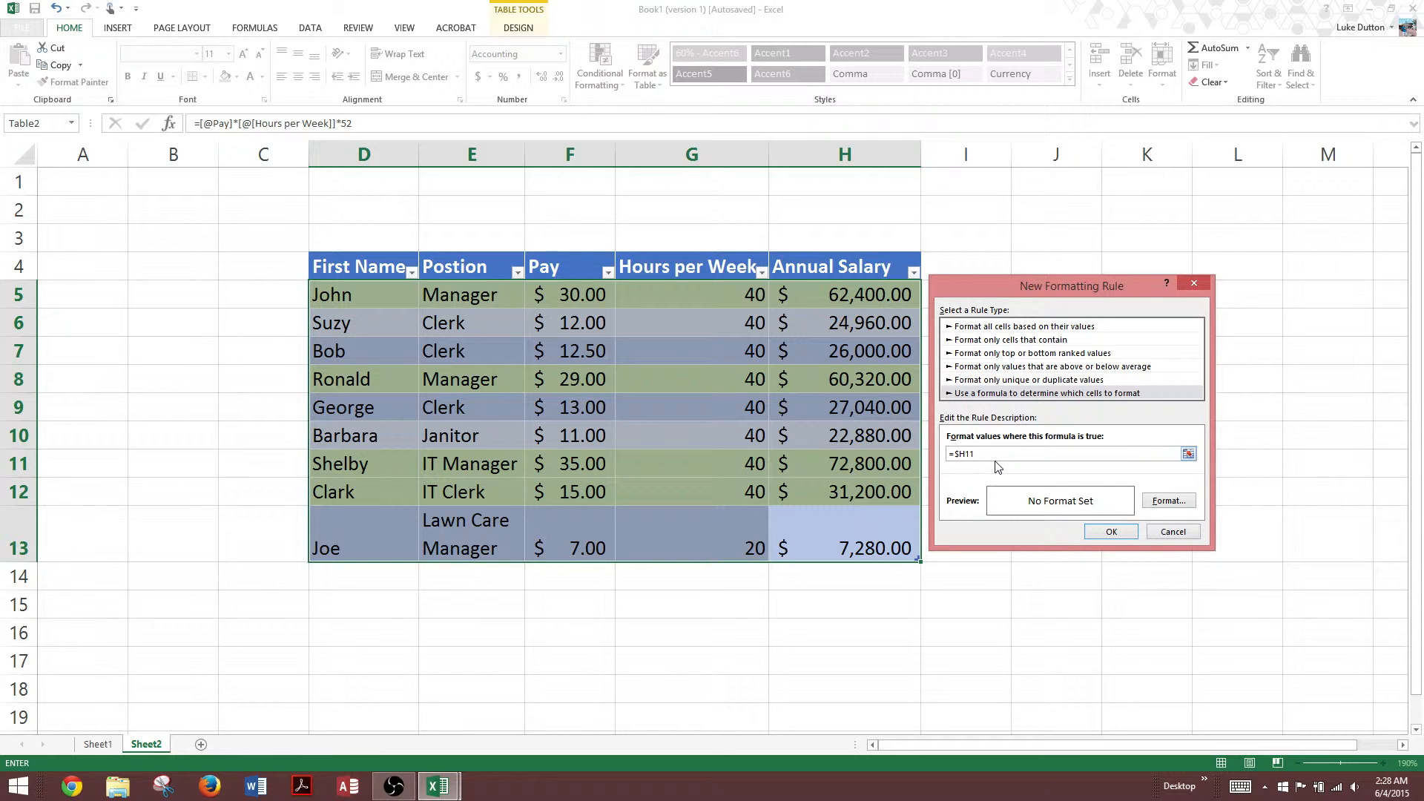
left_click(1040, 455)
Step: Give the rule a light red fill from the standard colour palette and apply it to the table
left_click(1168, 501)
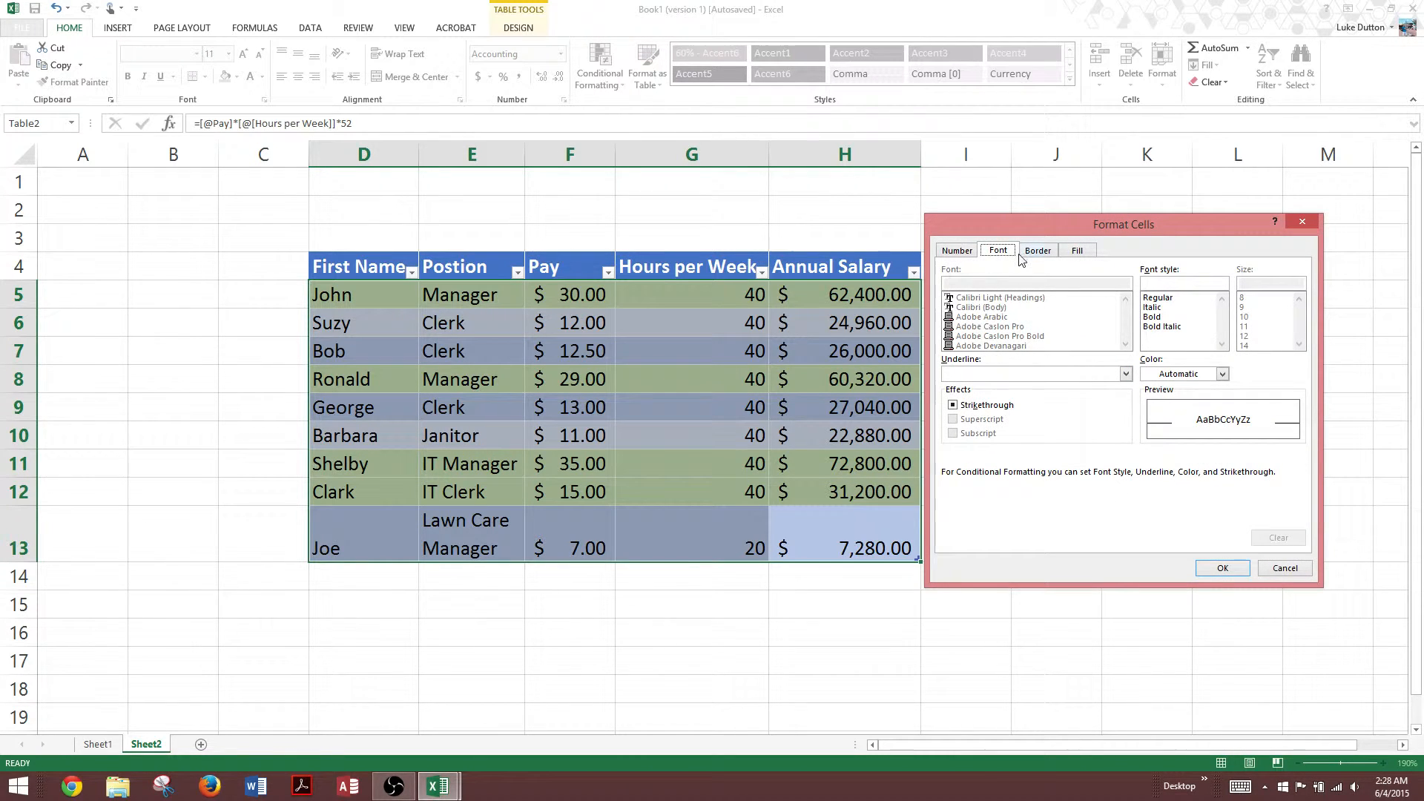
left_click(1075, 252)
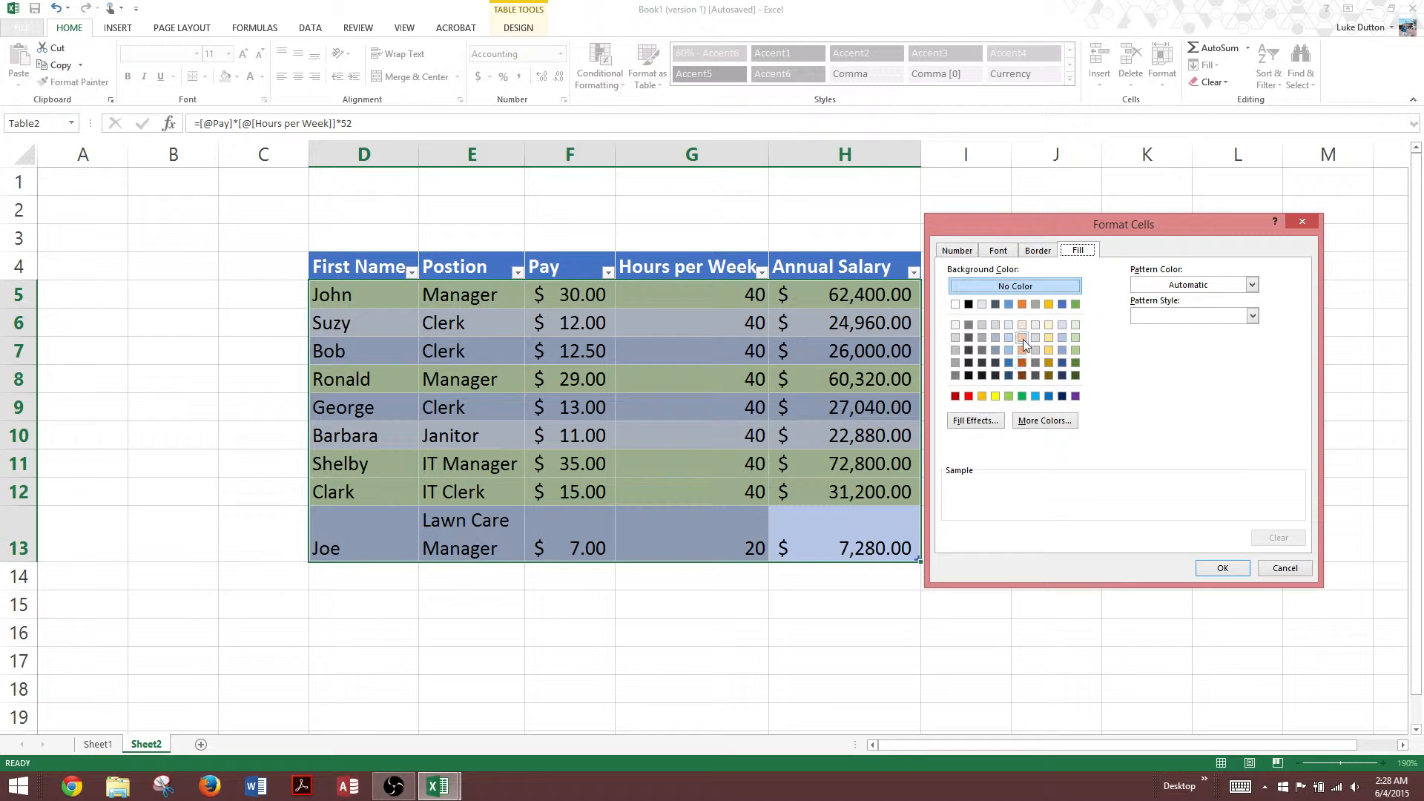
left_click(1039, 421)
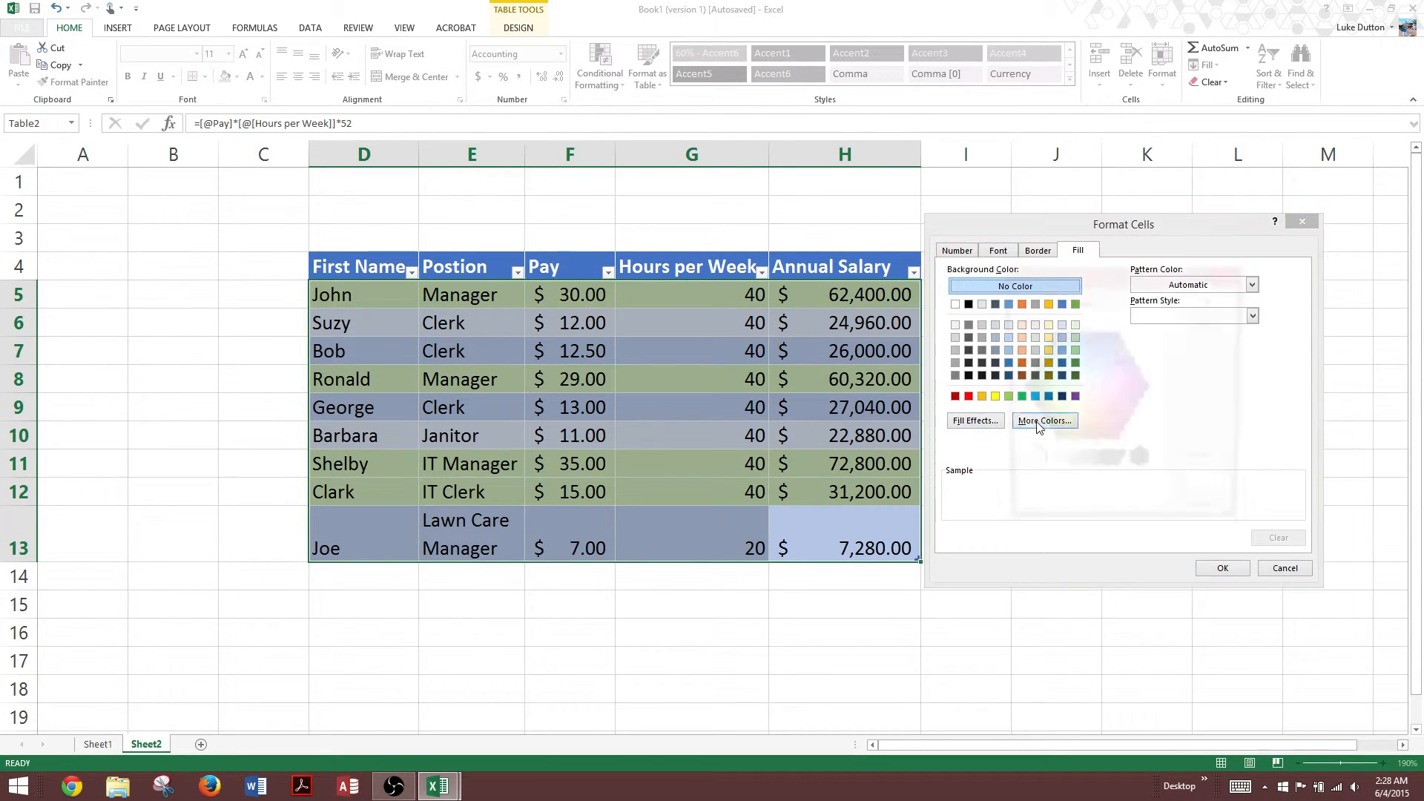
left_click(1090, 397)
left_click(1095, 406)
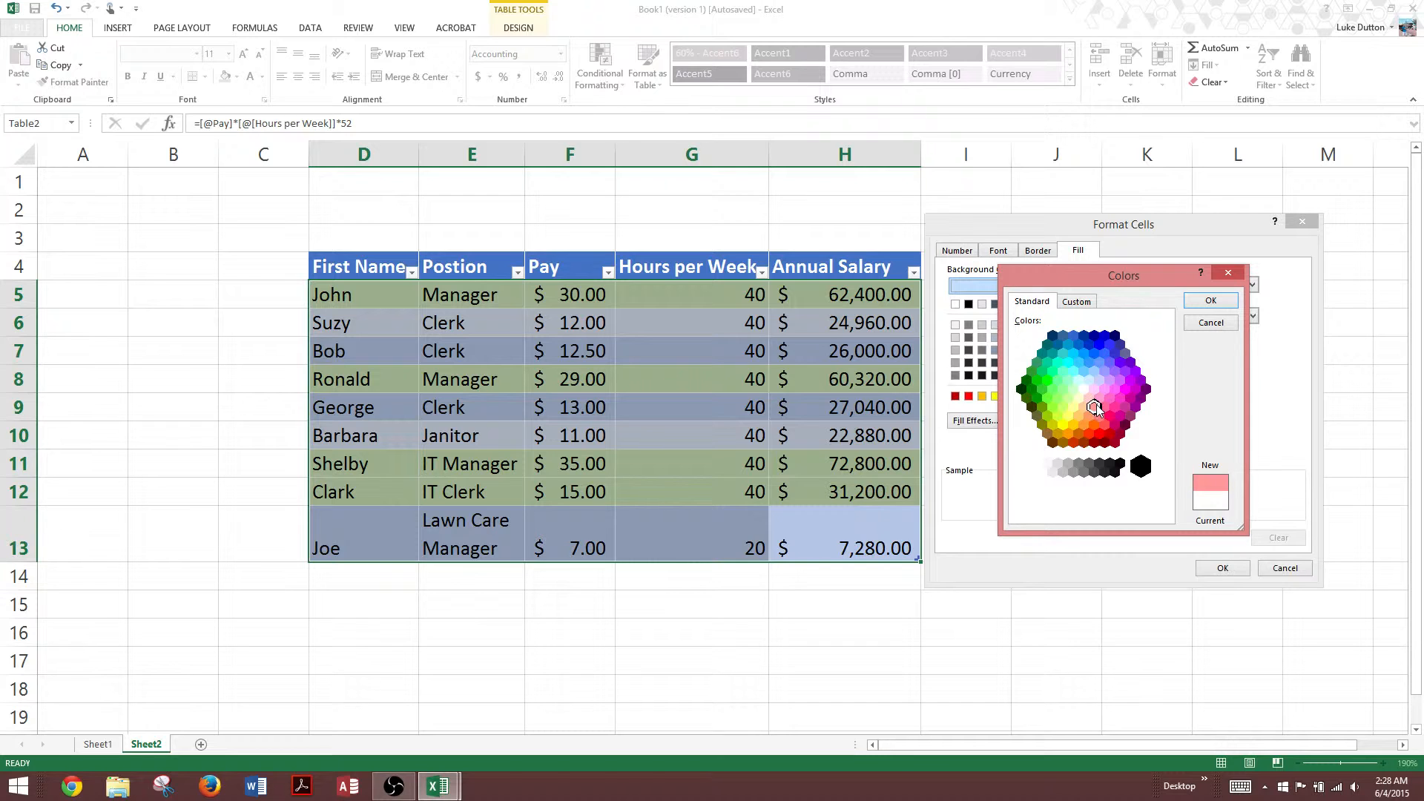
left_click(1094, 407)
left_click(1213, 301)
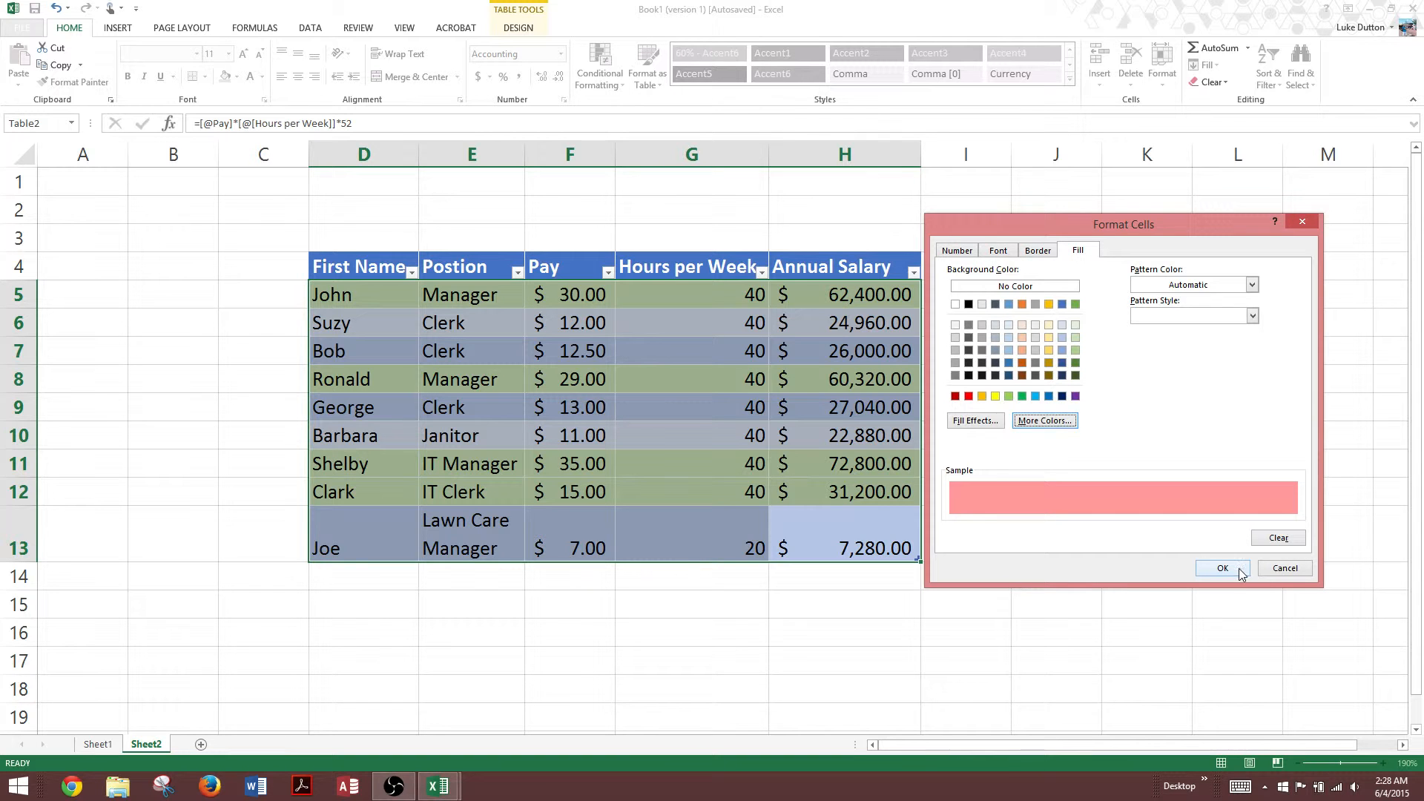
left_click(1239, 568)
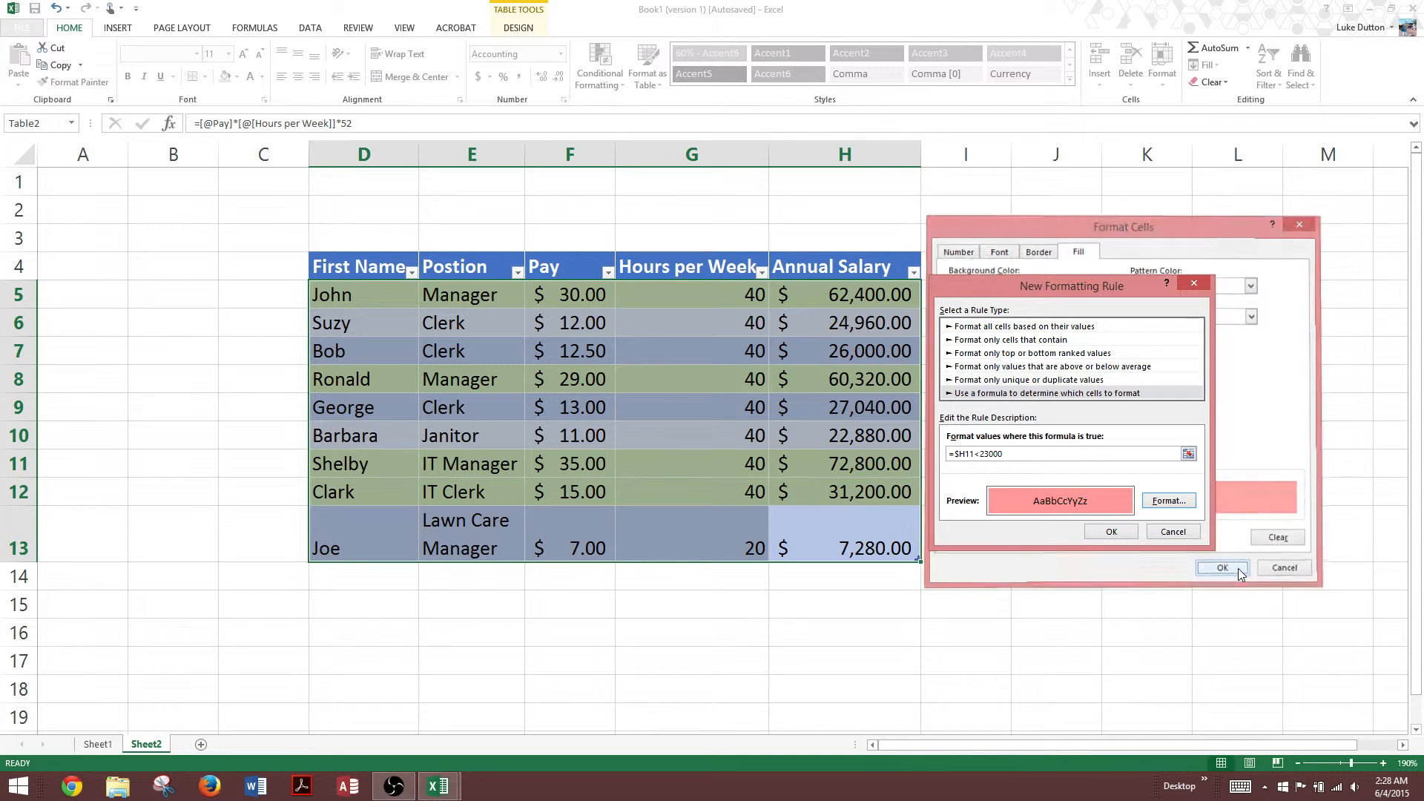
left_click(1108, 531)
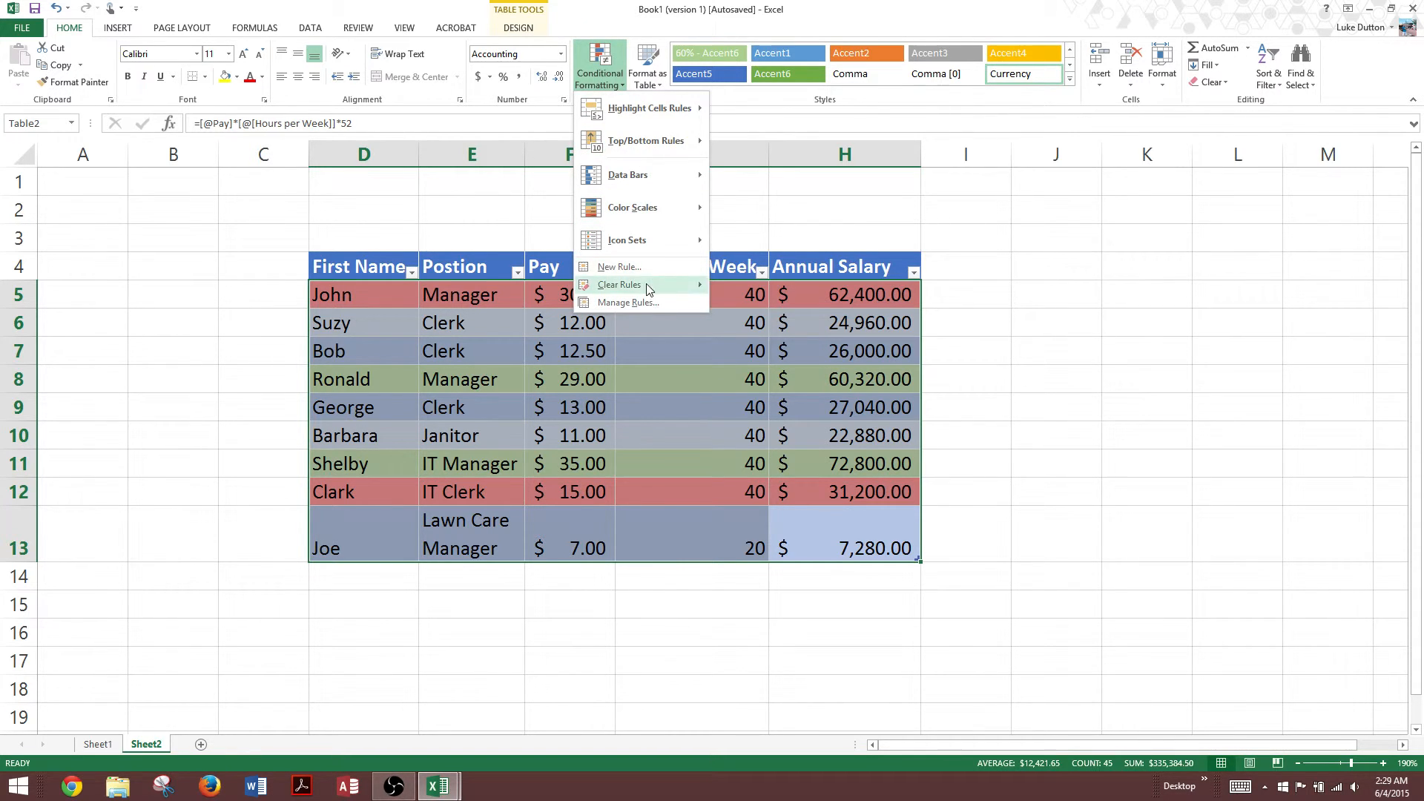
Step: Correct the red rule's formula to =$H5<23000 in the table's conditional formatting rules and apply the change
left_click(628, 302)
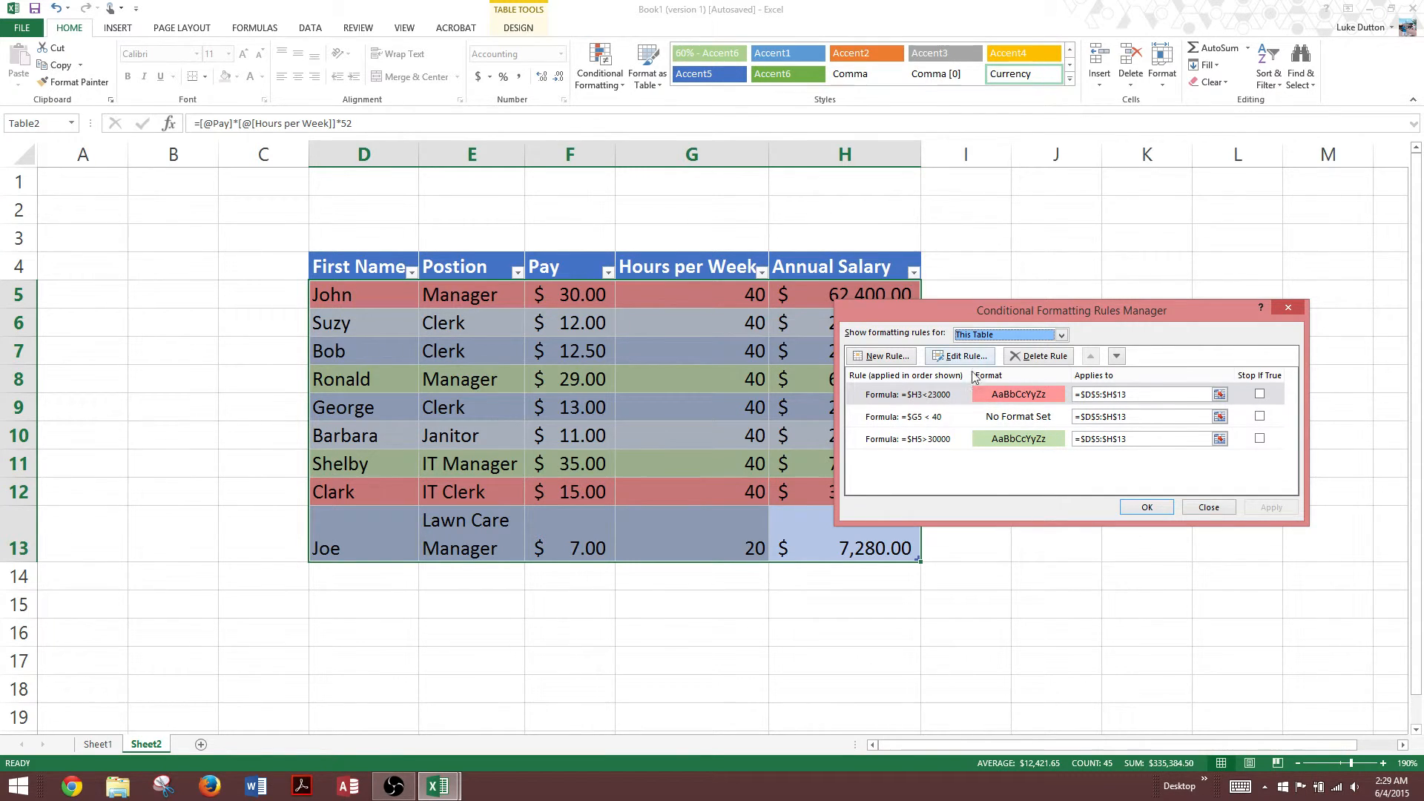
left_click_drag(963, 310, 1026, 328)
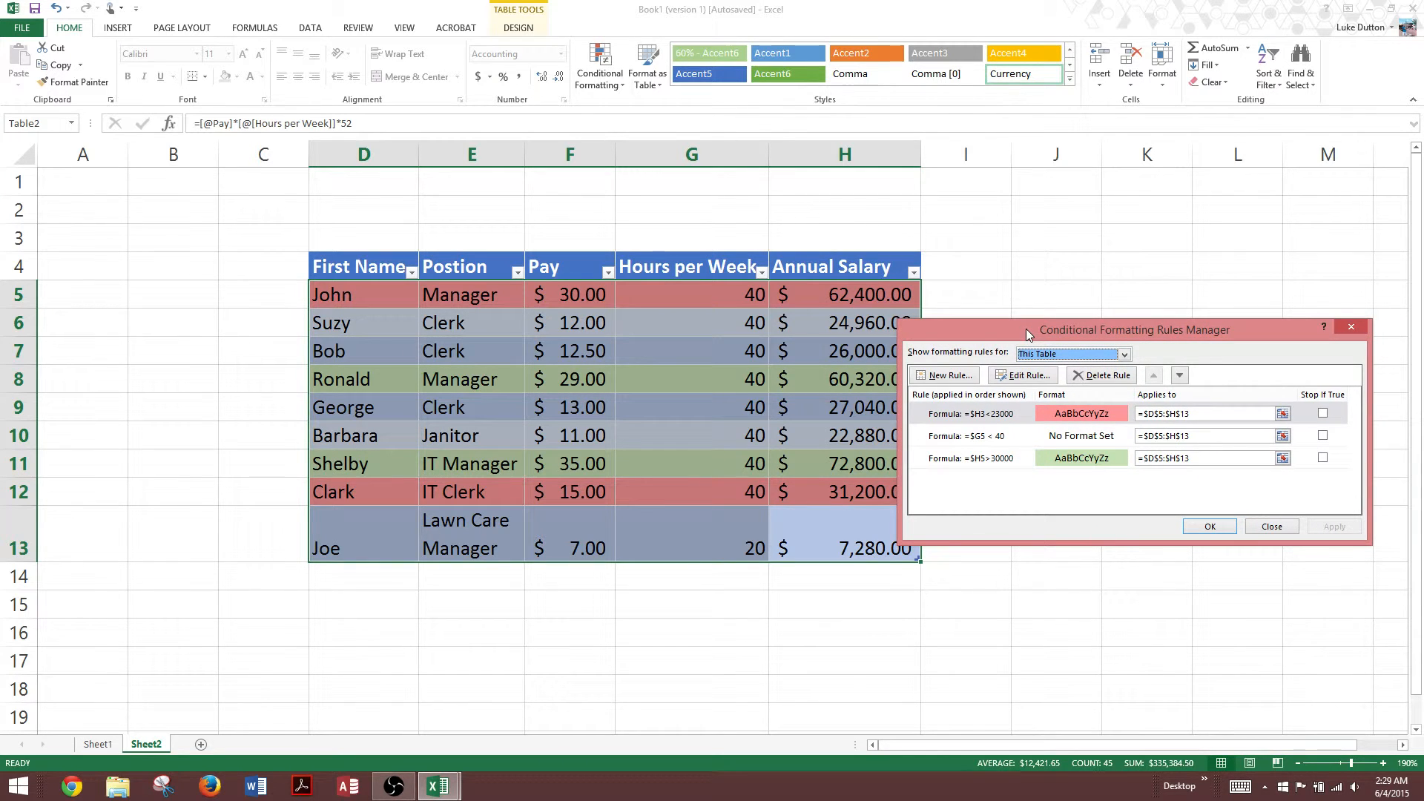
left_click(999, 419)
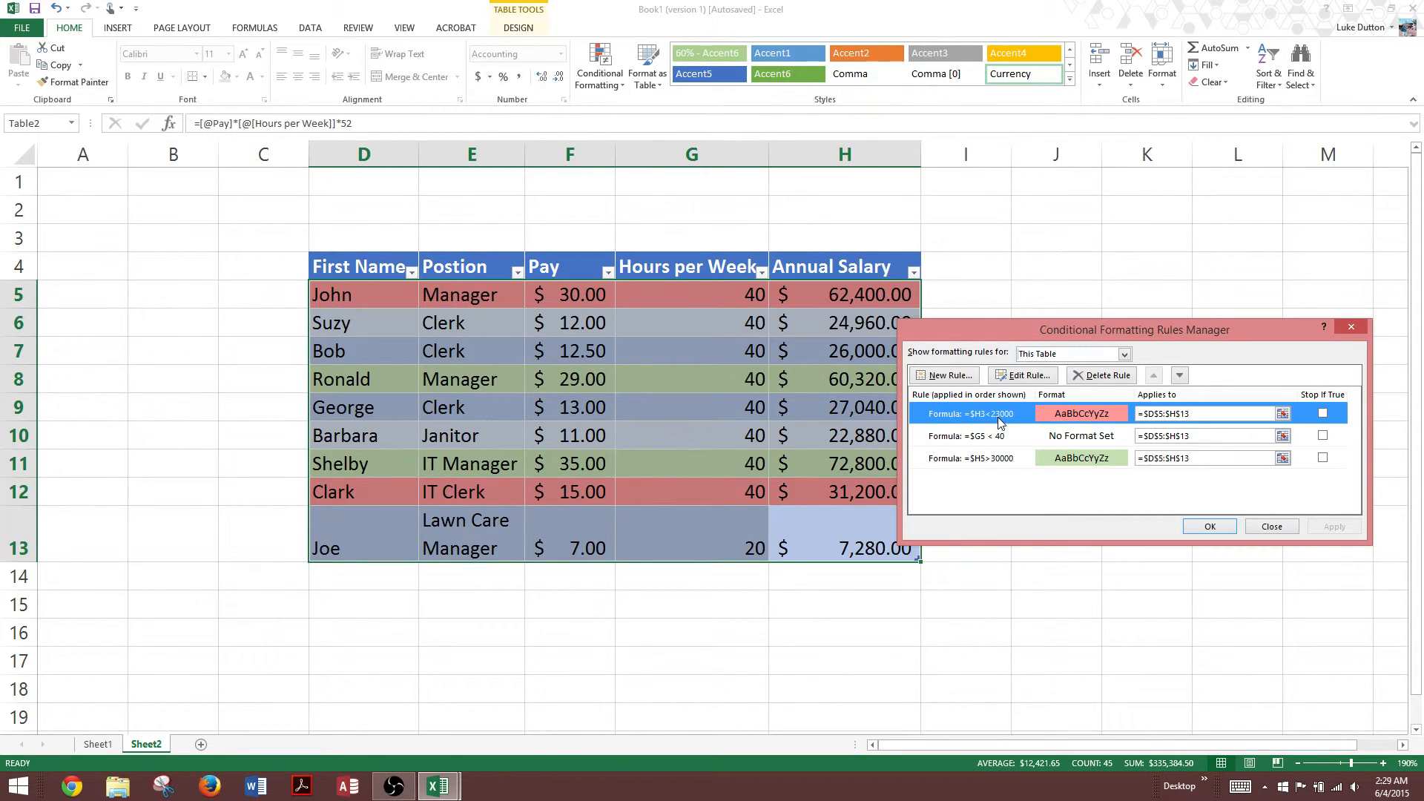
left_click(999, 457)
left_click(1006, 415)
left_click(999, 378)
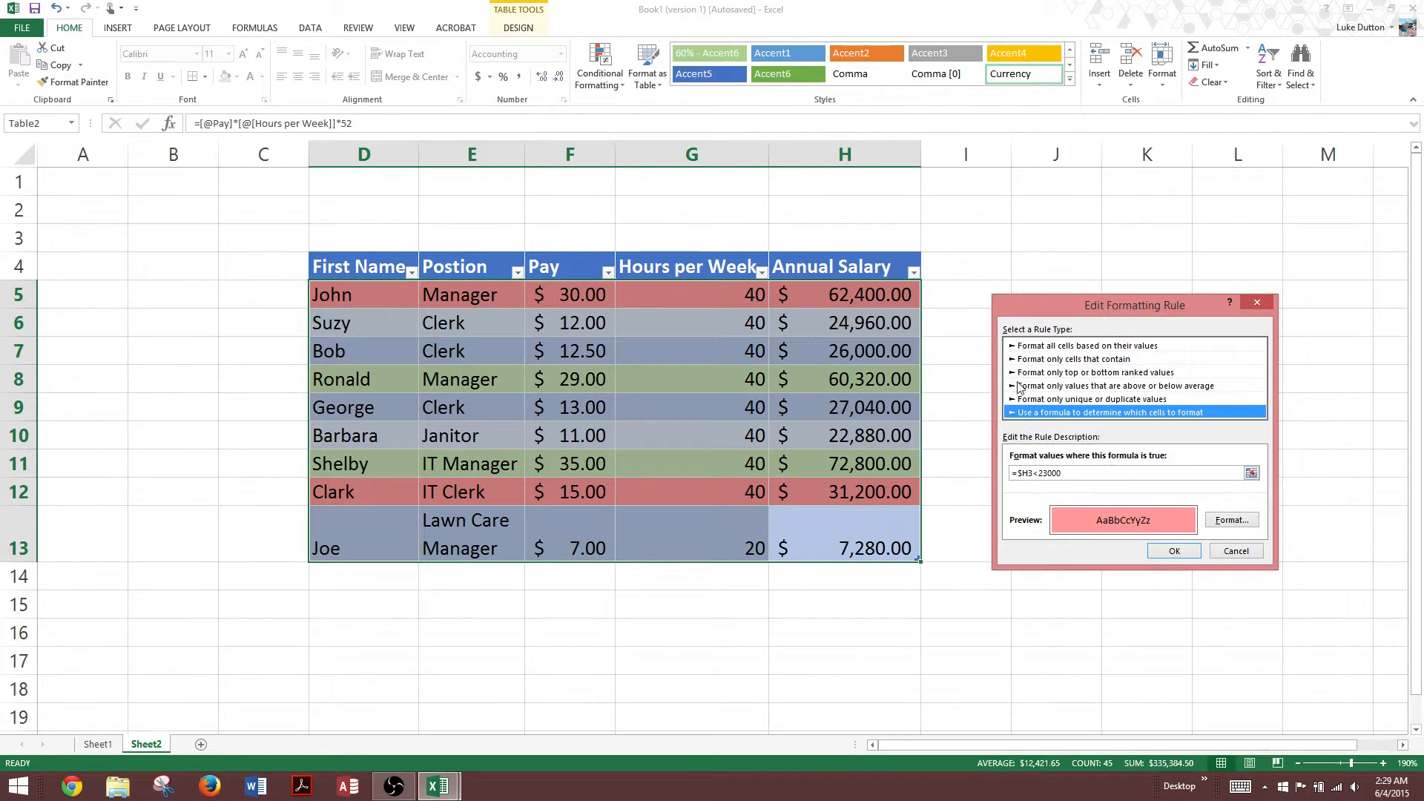
left_click(1031, 475)
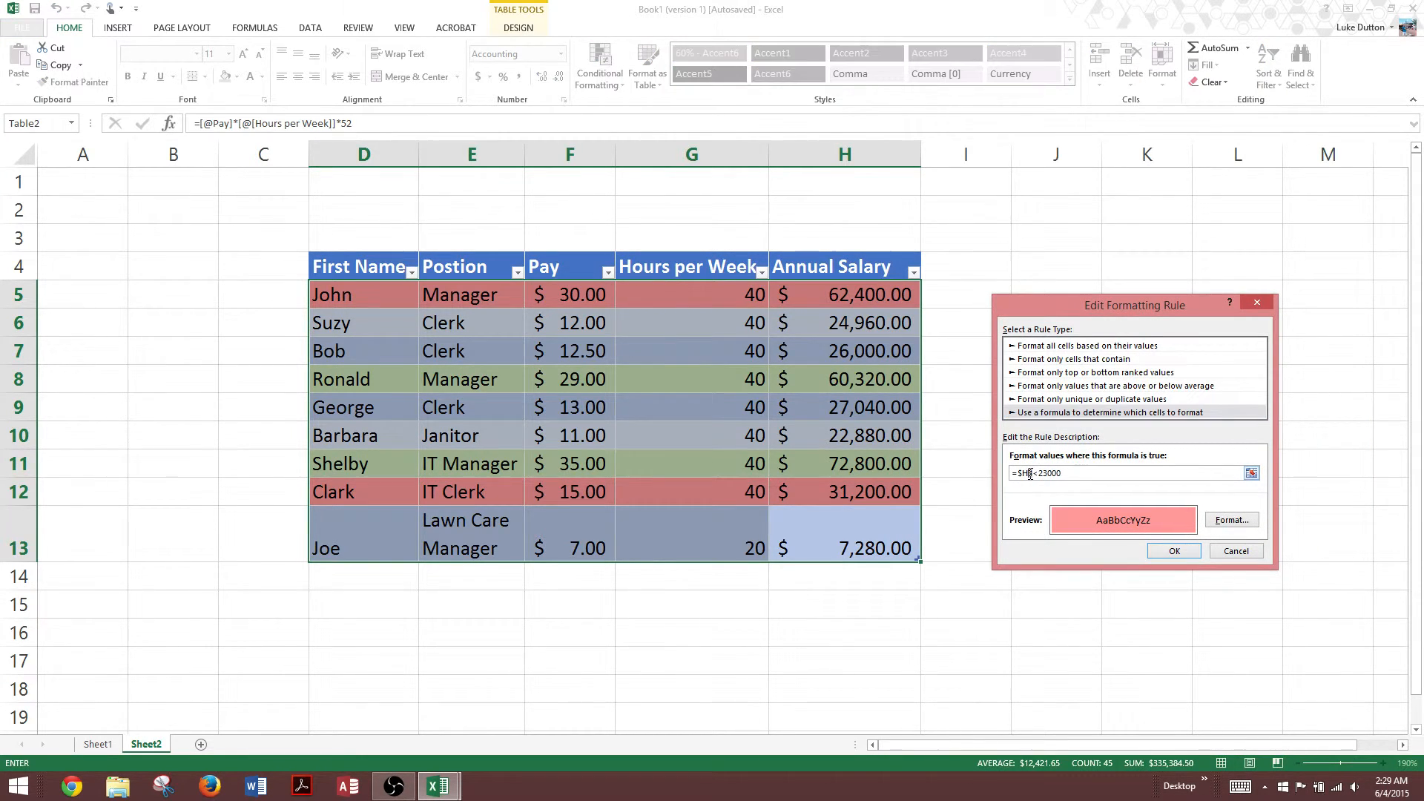
key("BackSpace")
type("5")
key("Return")
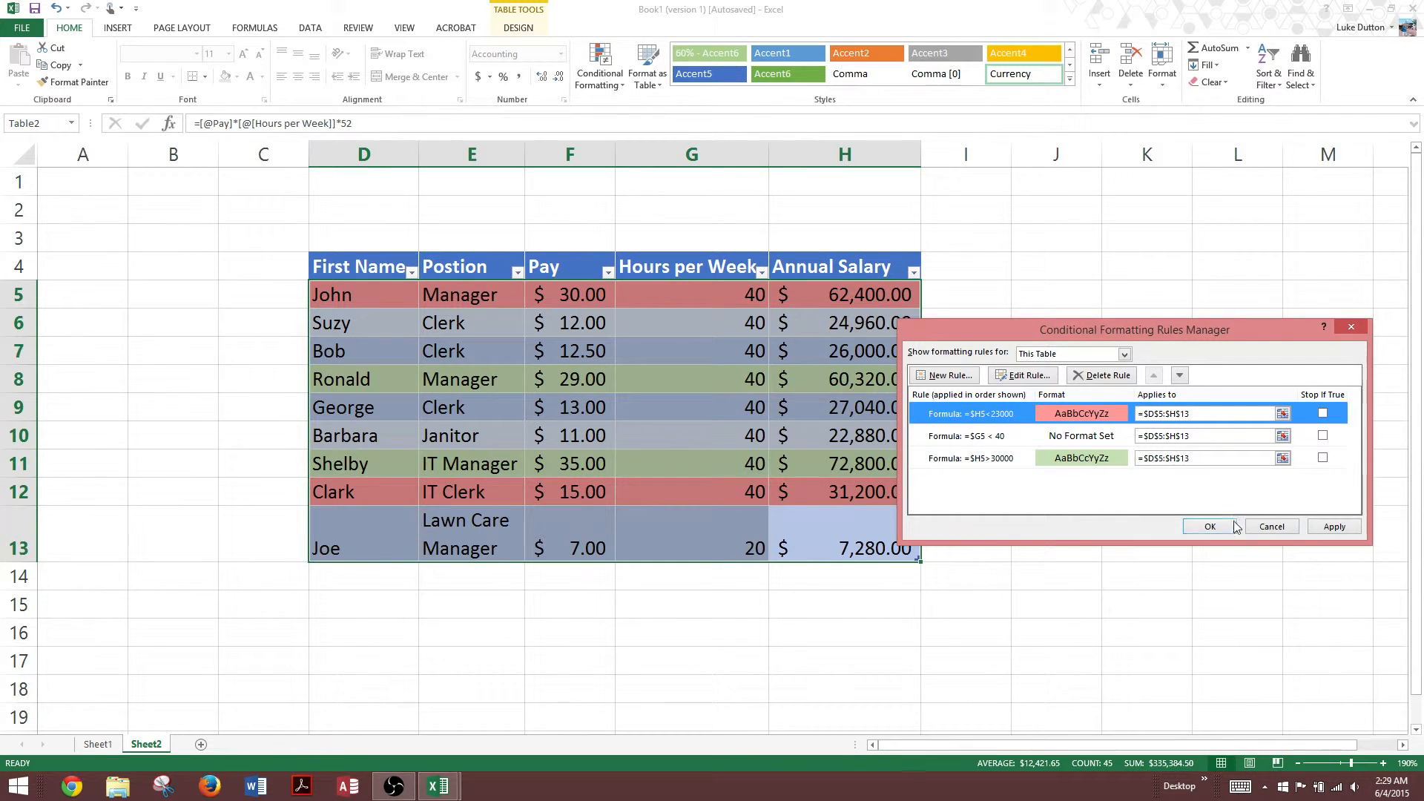
left_click(1335, 527)
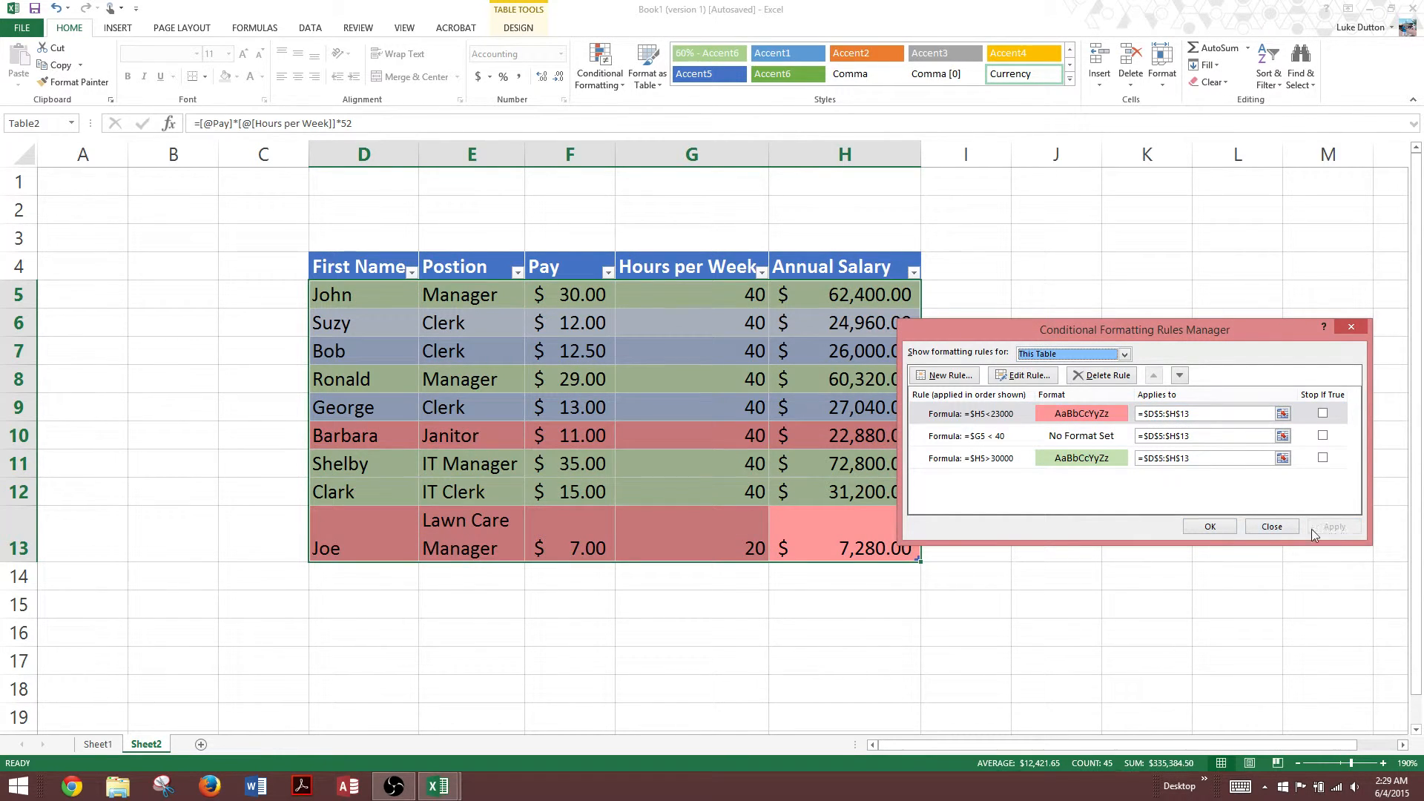
left_click(1210, 527)
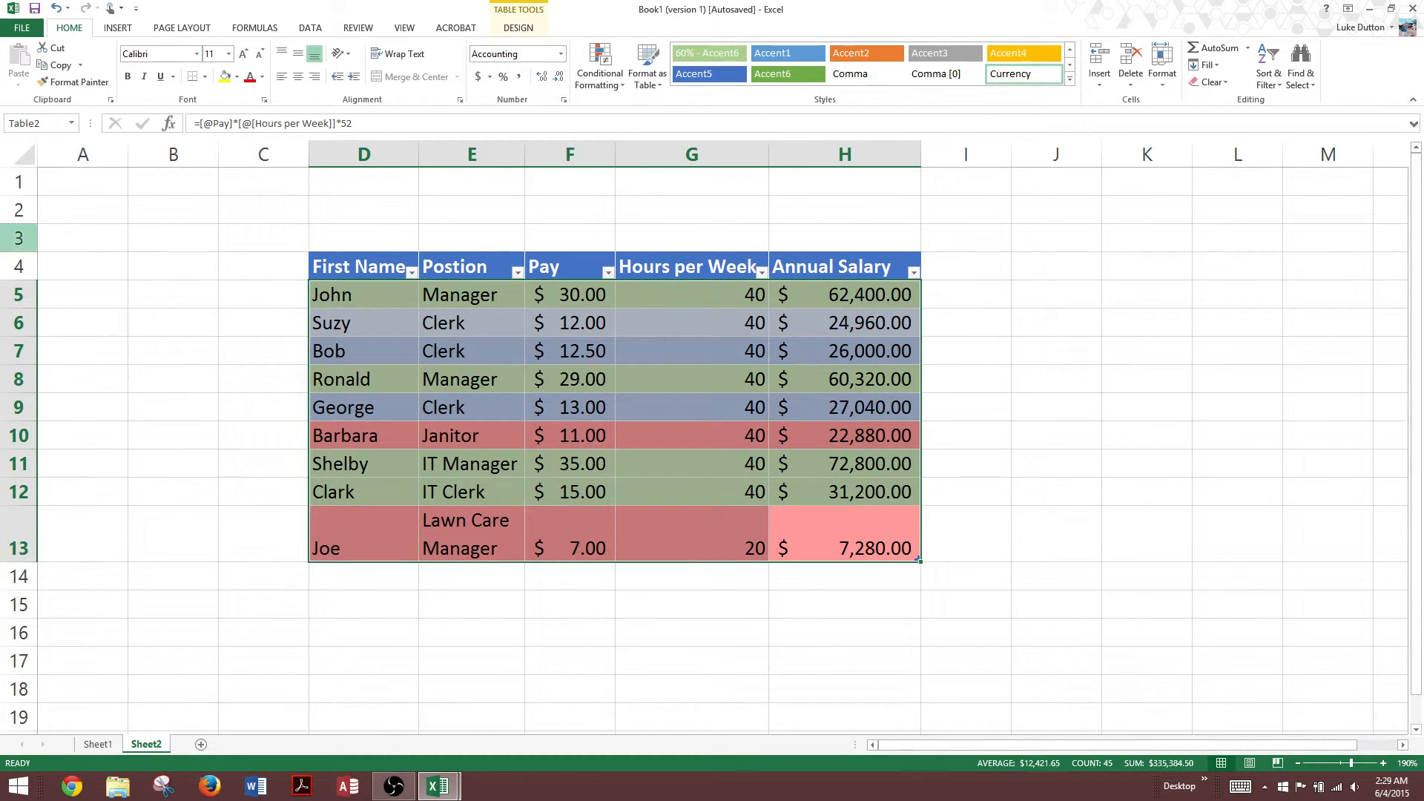
left_click(803, 241)
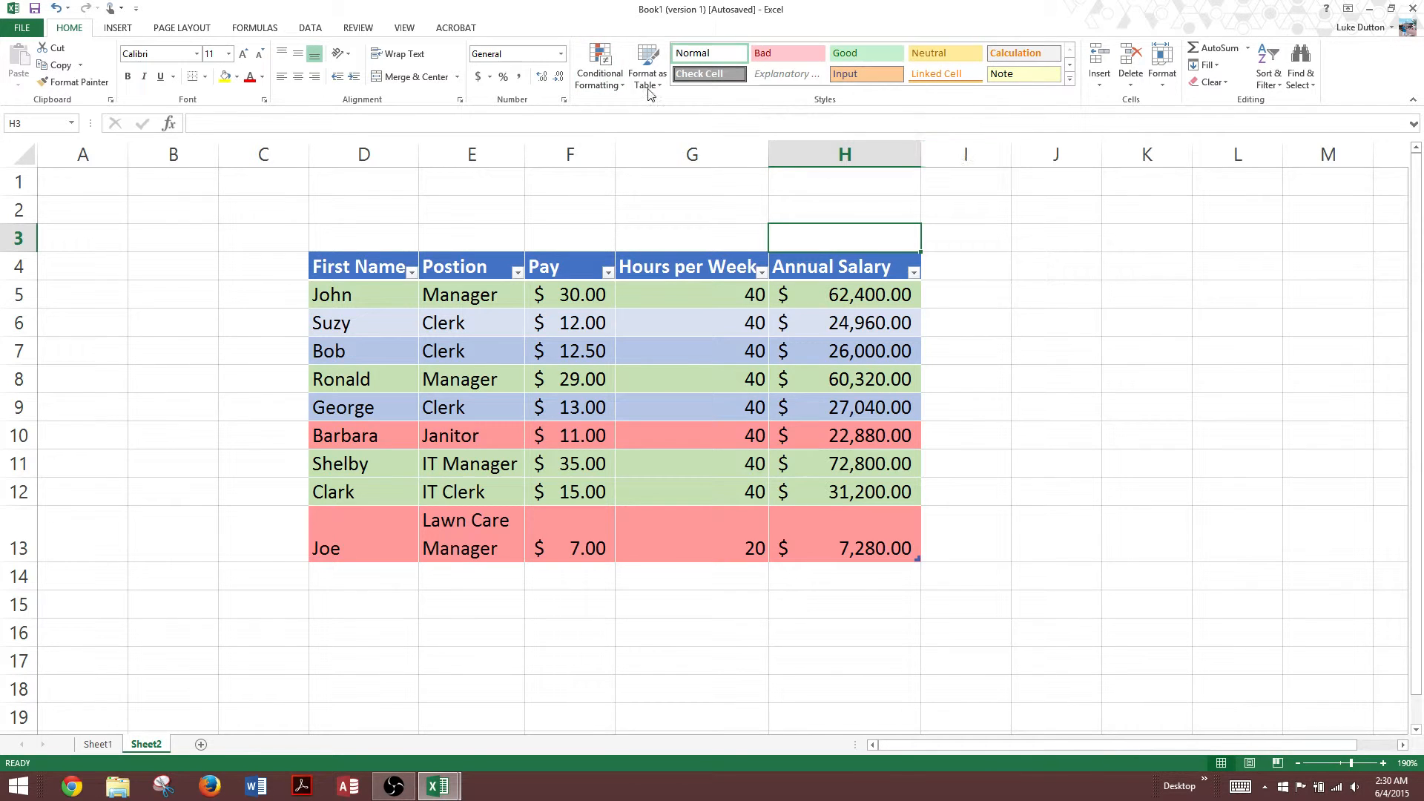
Step: Show the conditional formatting rules for Table2 and move the green =$H5>30000 rule to the top of the order
left_click(613, 89)
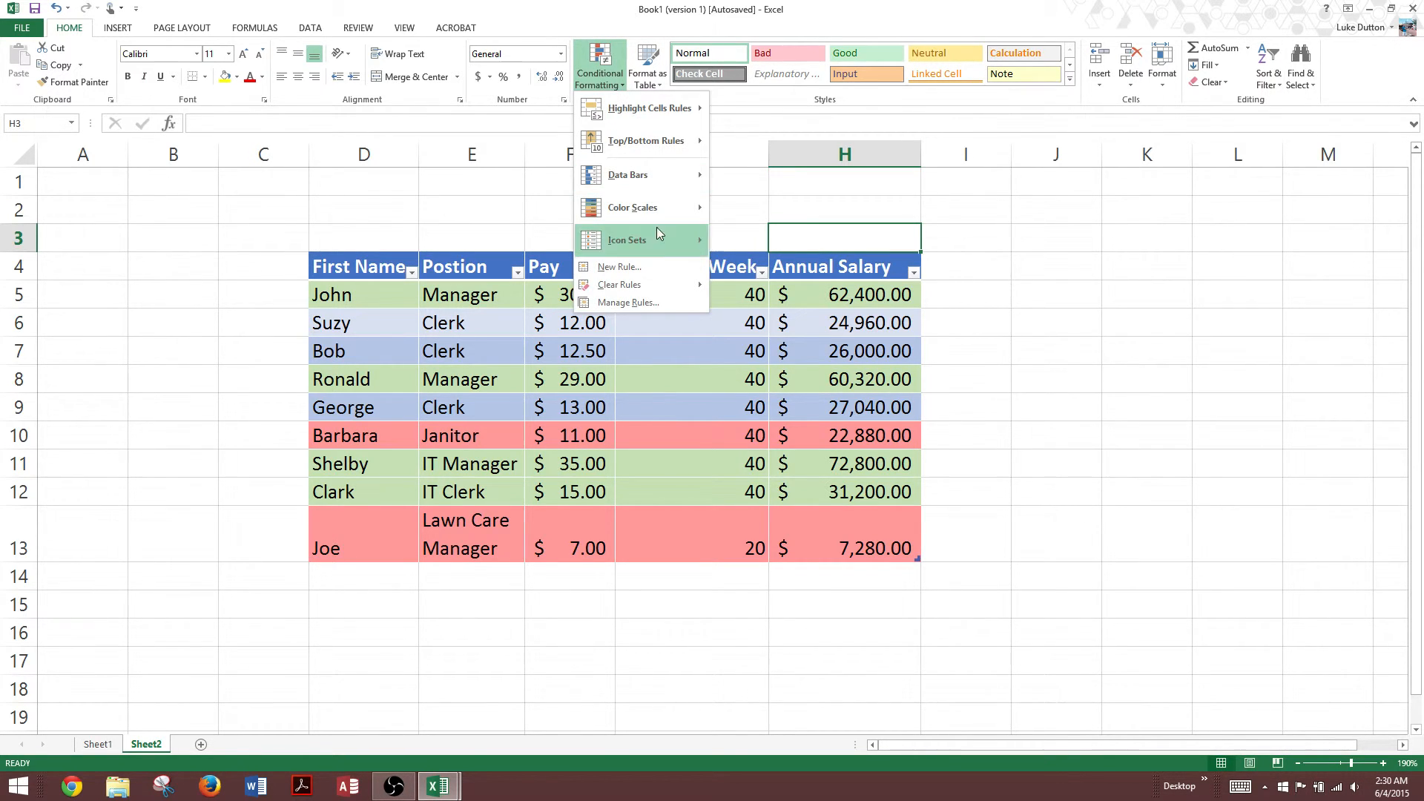
left_click(650, 305)
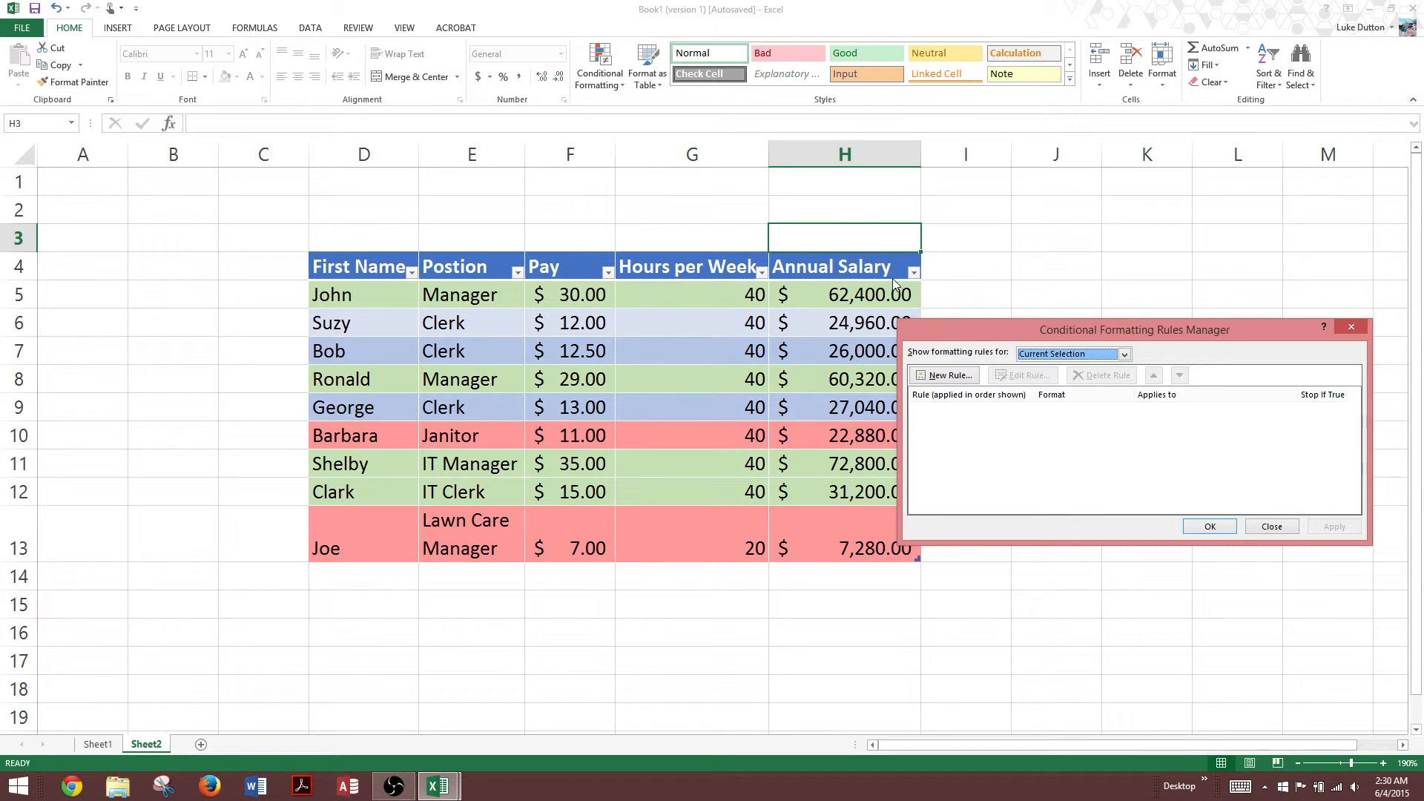
left_click(1057, 347)
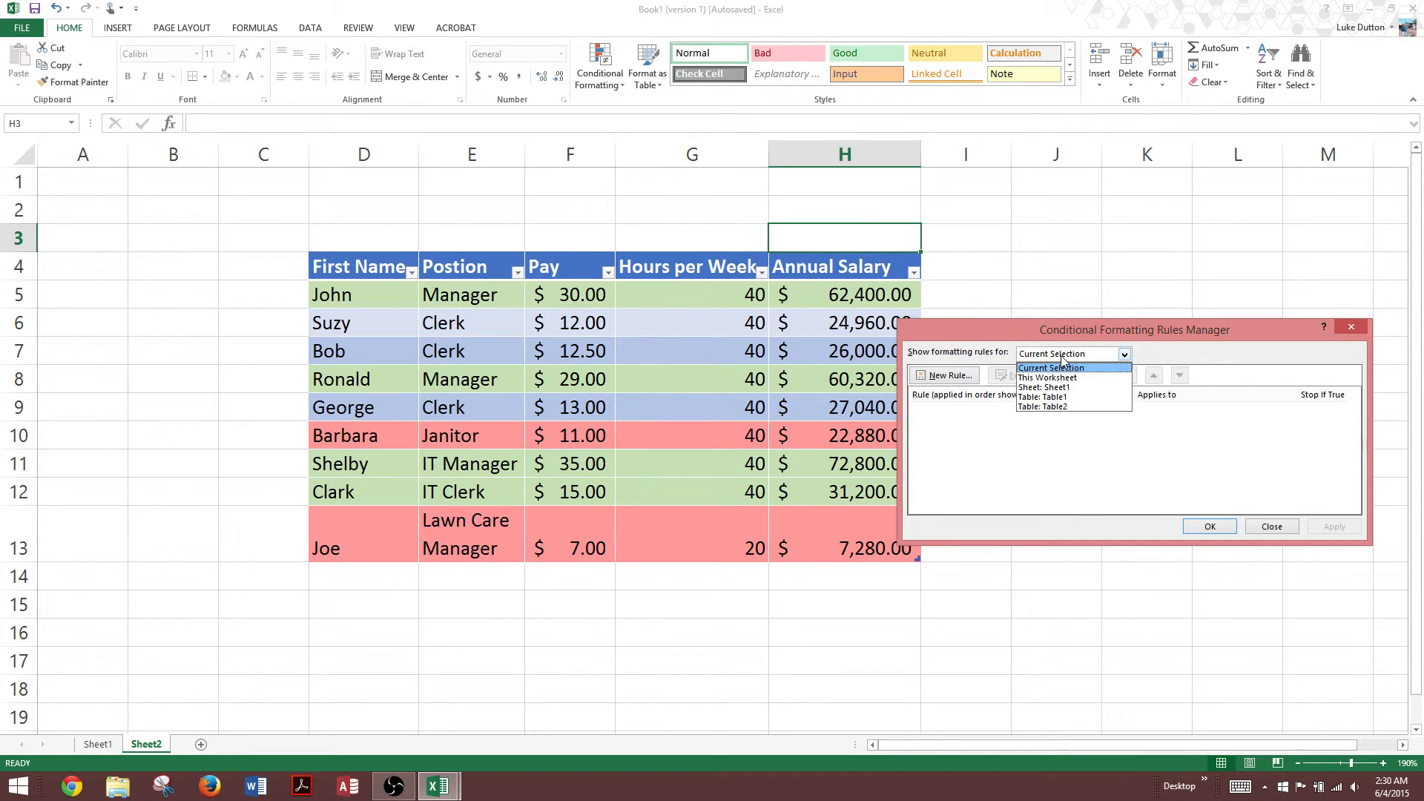
left_click(1074, 407)
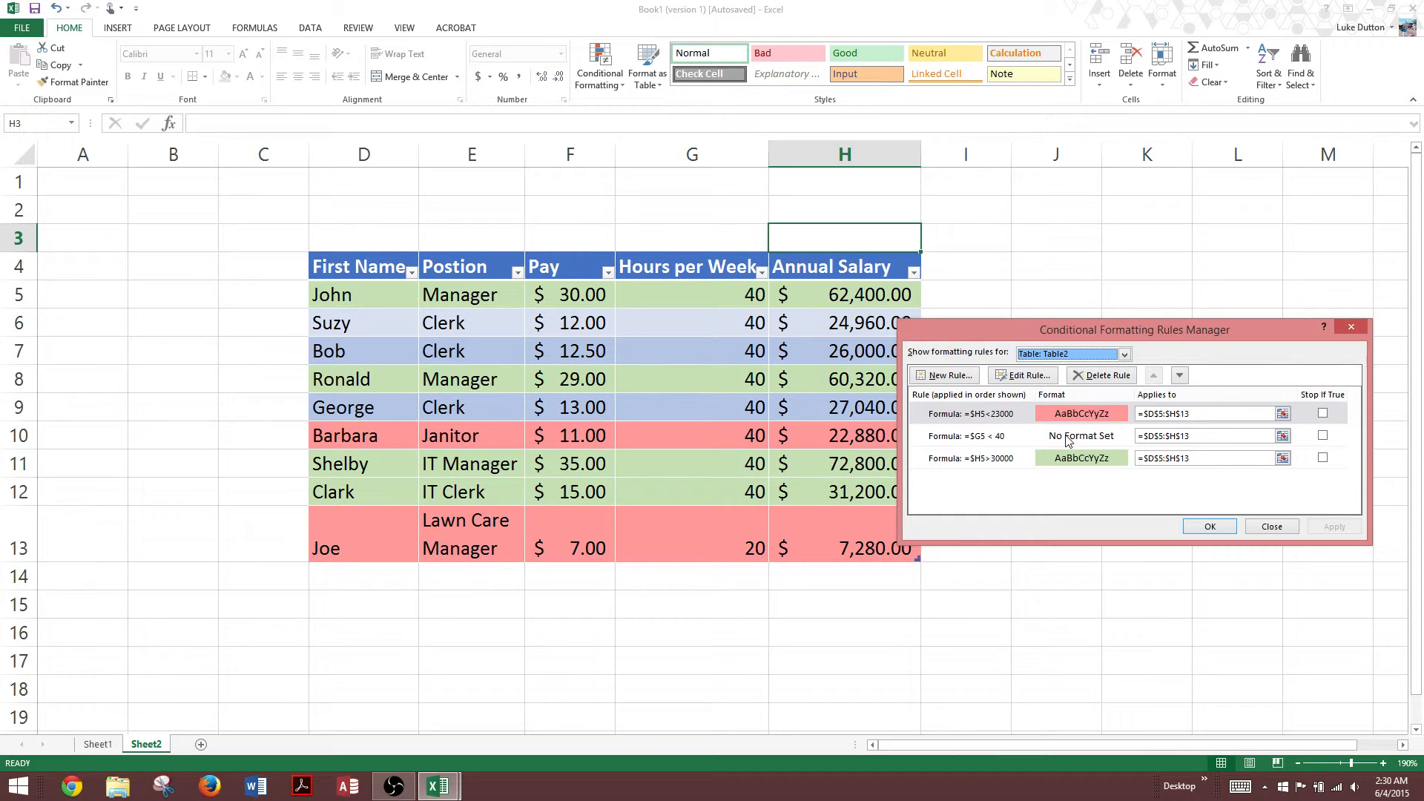
left_click(1069, 462)
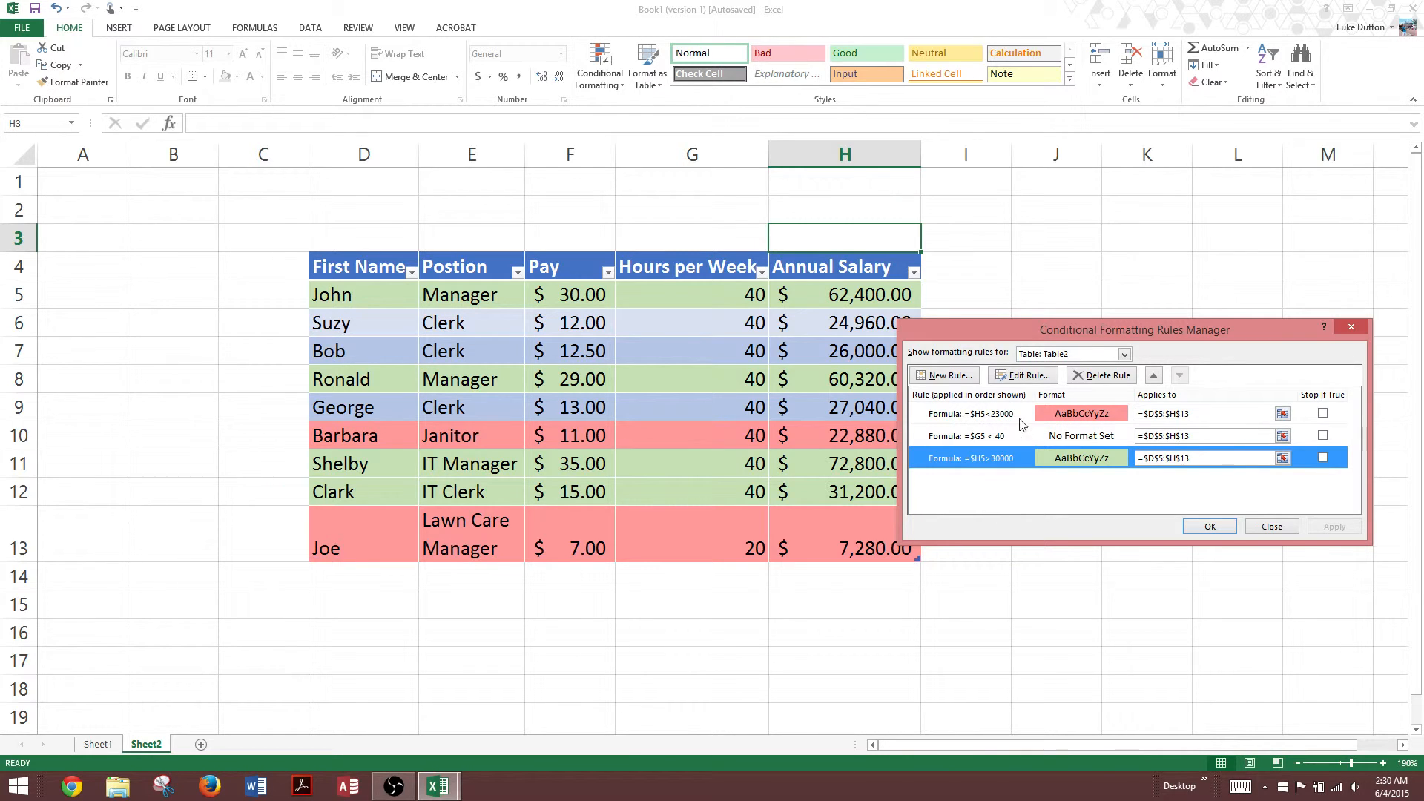
left_click(1154, 375)
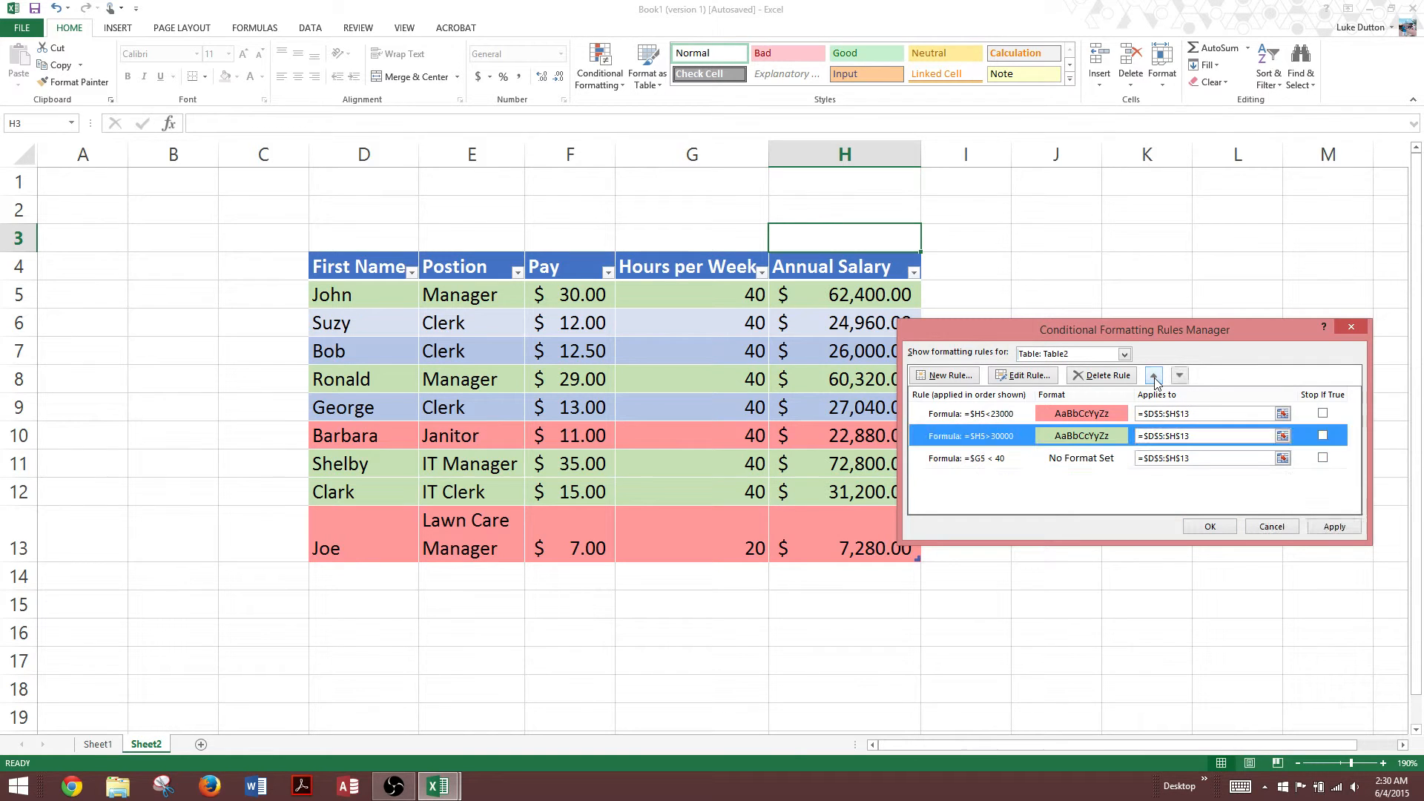
left_click(1154, 376)
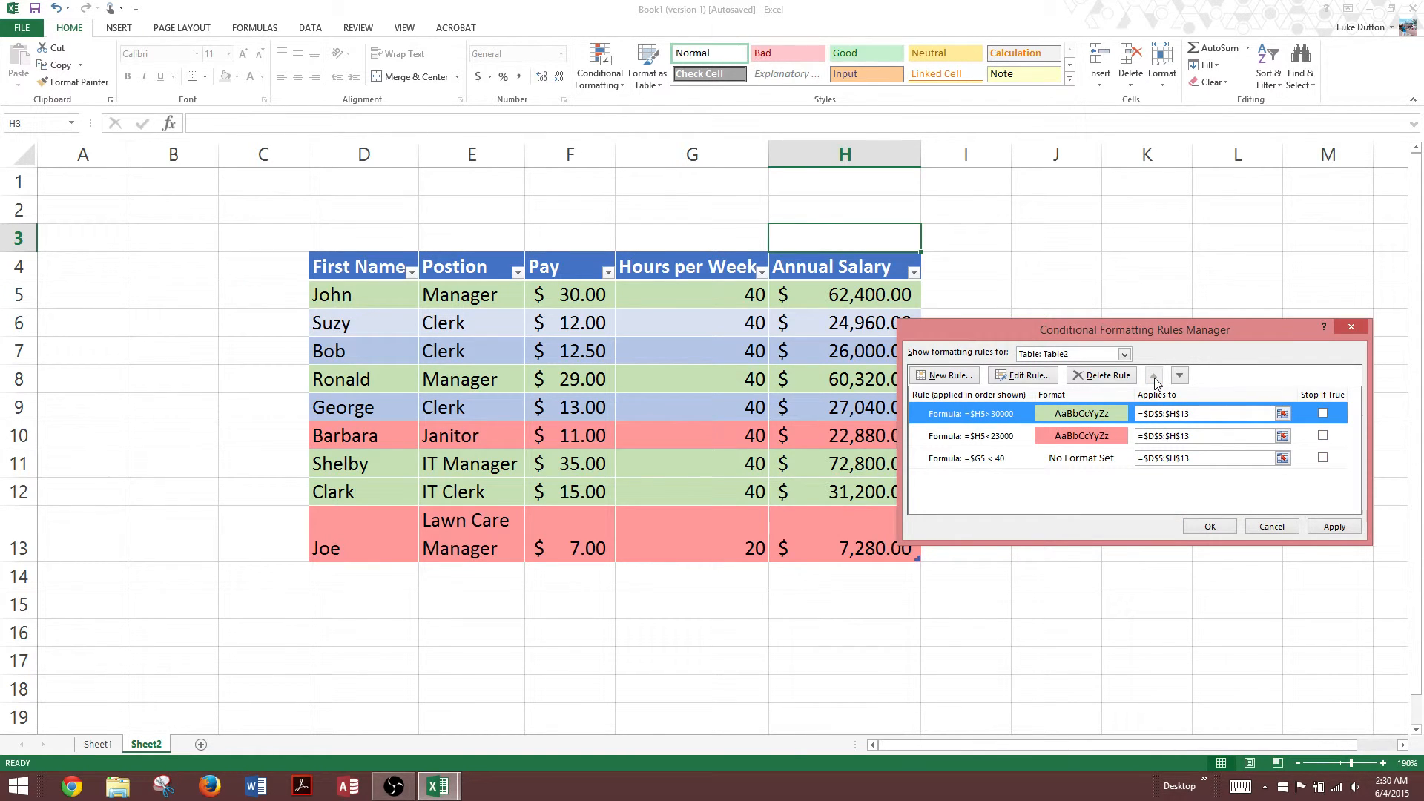
Step: Move the unformatted =$G5 < 40 rule above the red =$H5<23000 rule and apply it with Stop If True enabled
left_click(957, 460)
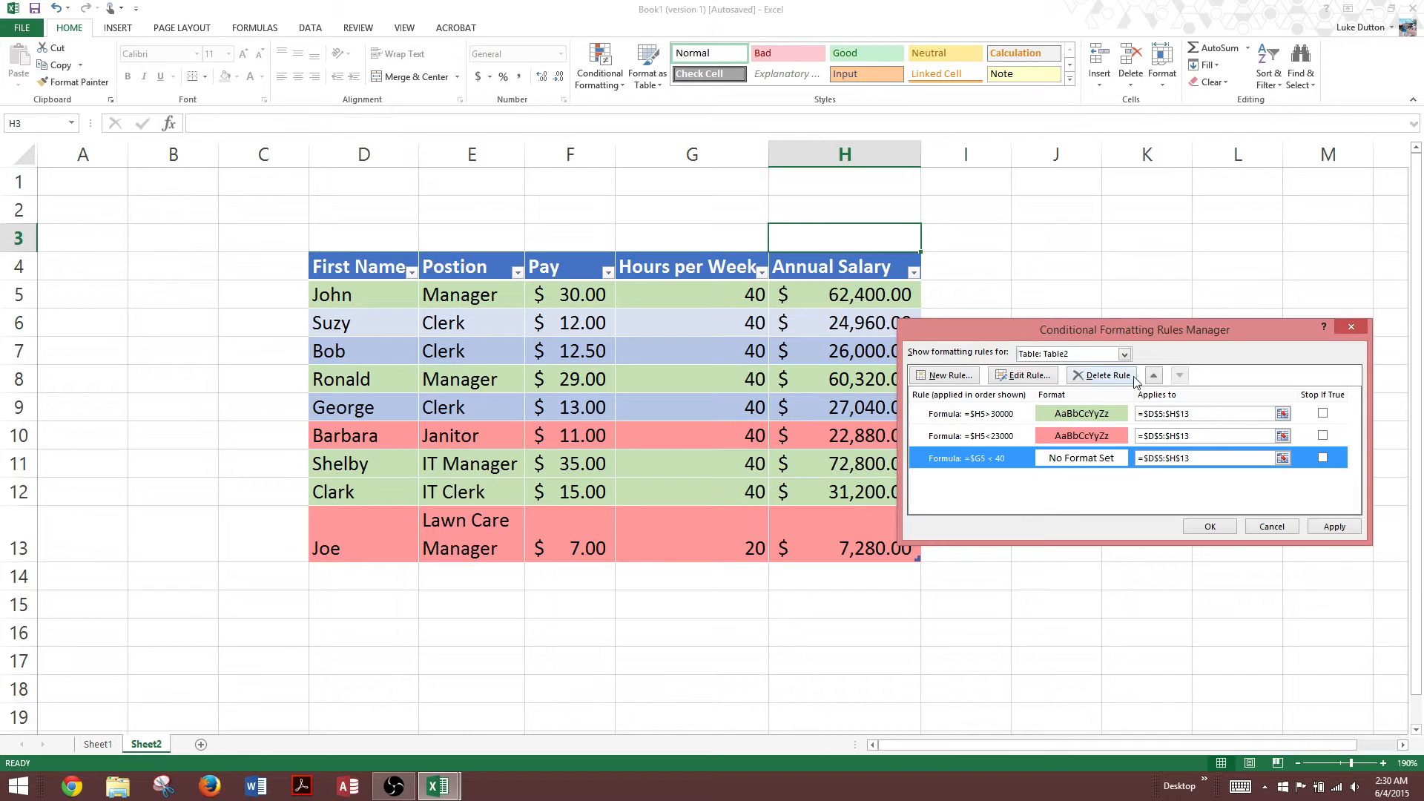
left_click(1154, 376)
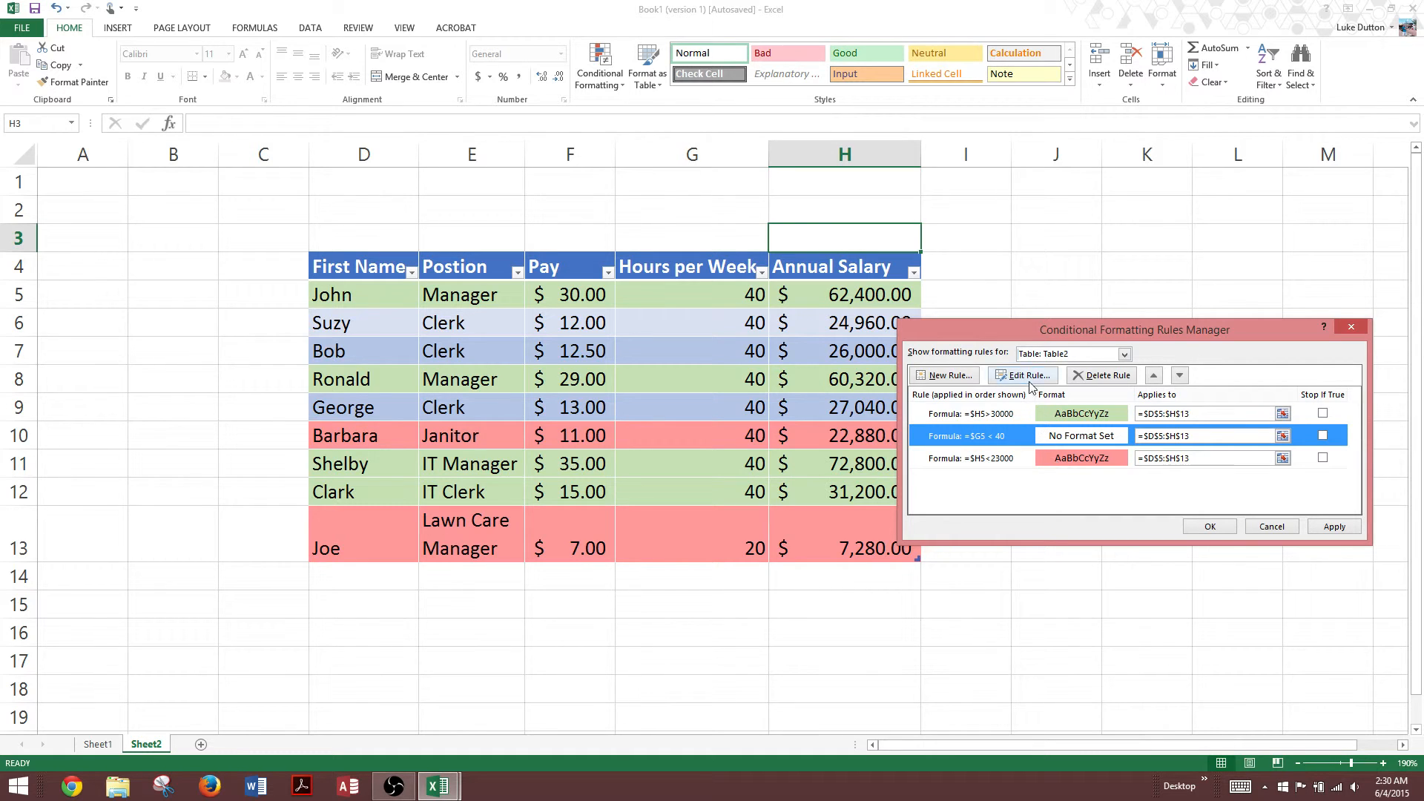
left_click_drag(1027, 335, 1077, 288)
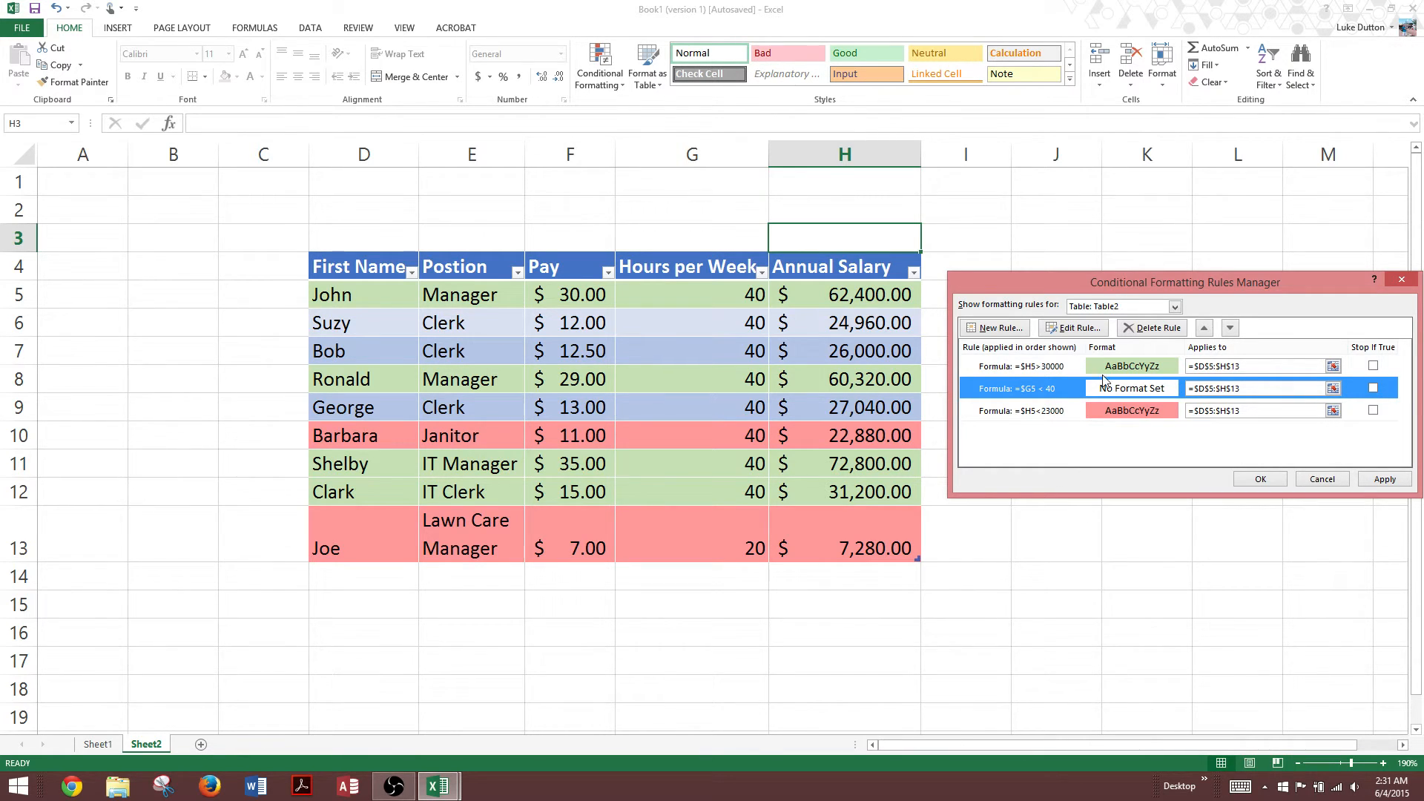
left_click(1373, 389)
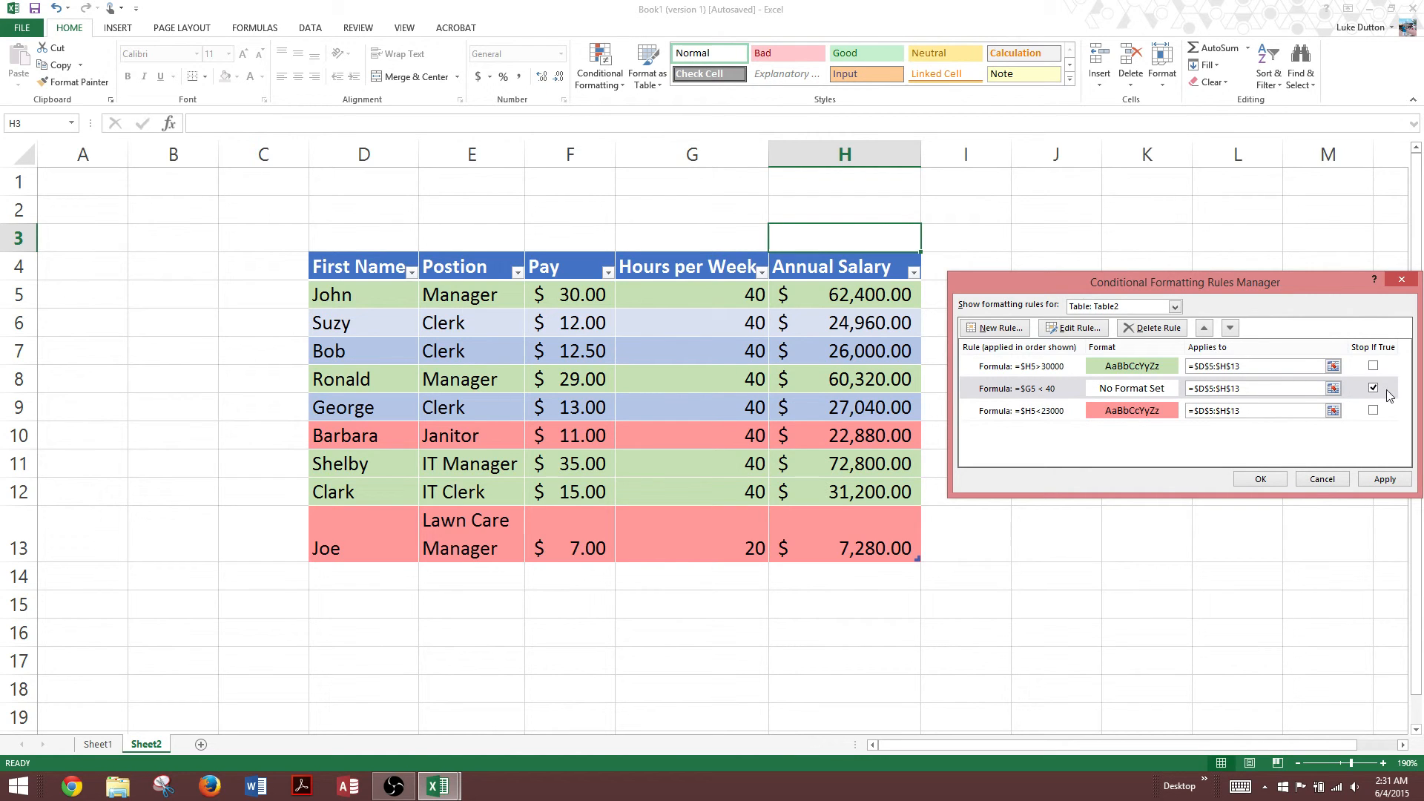
left_click(1378, 481)
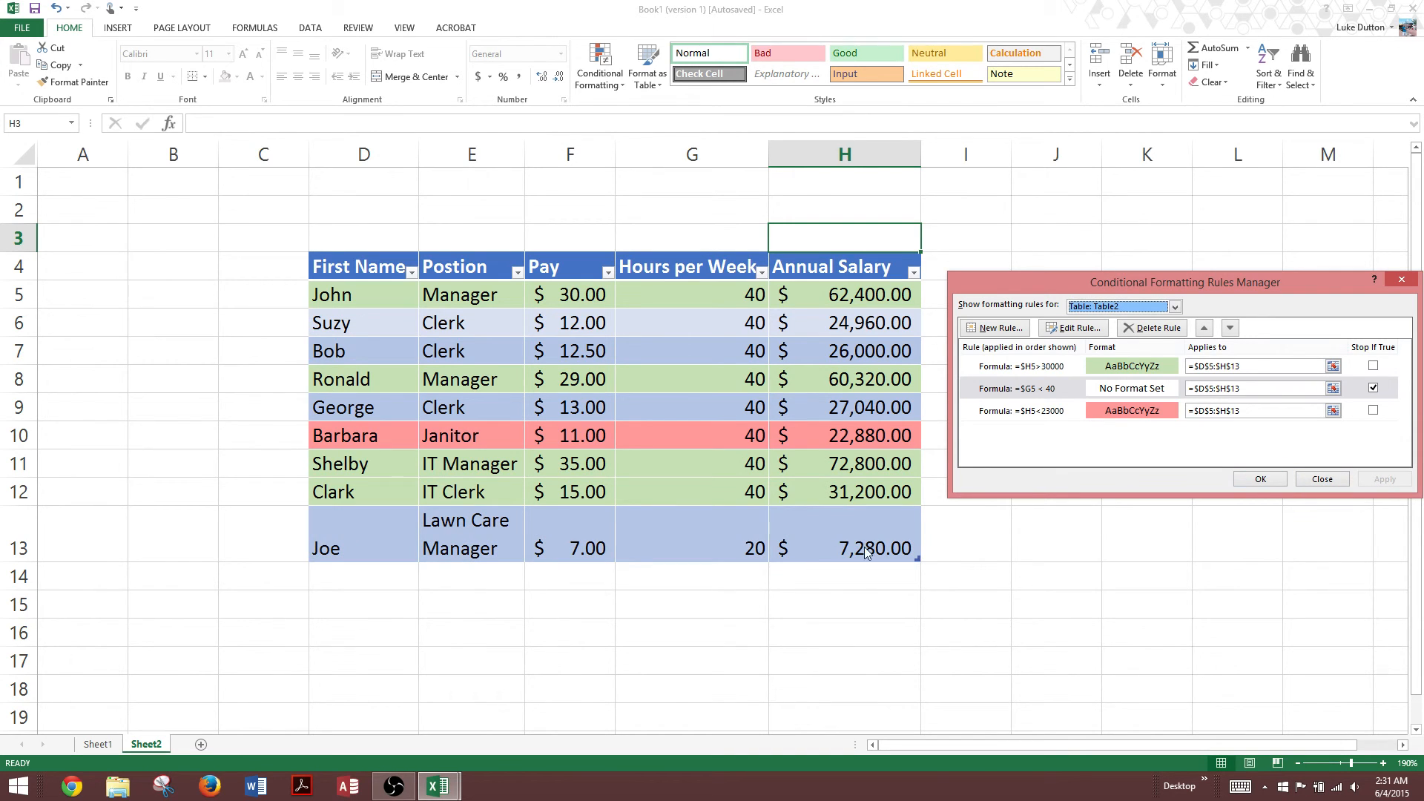
left_click(1261, 479)
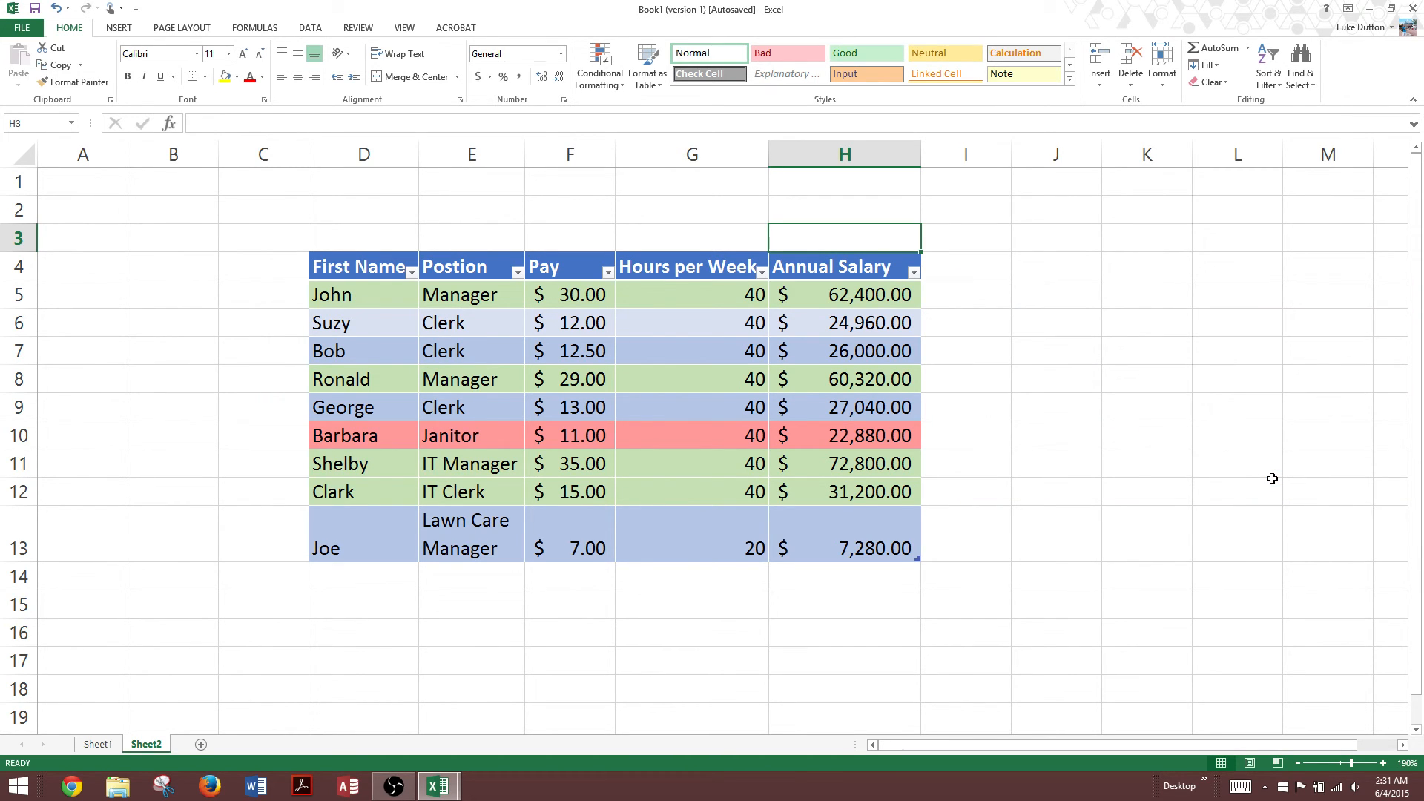